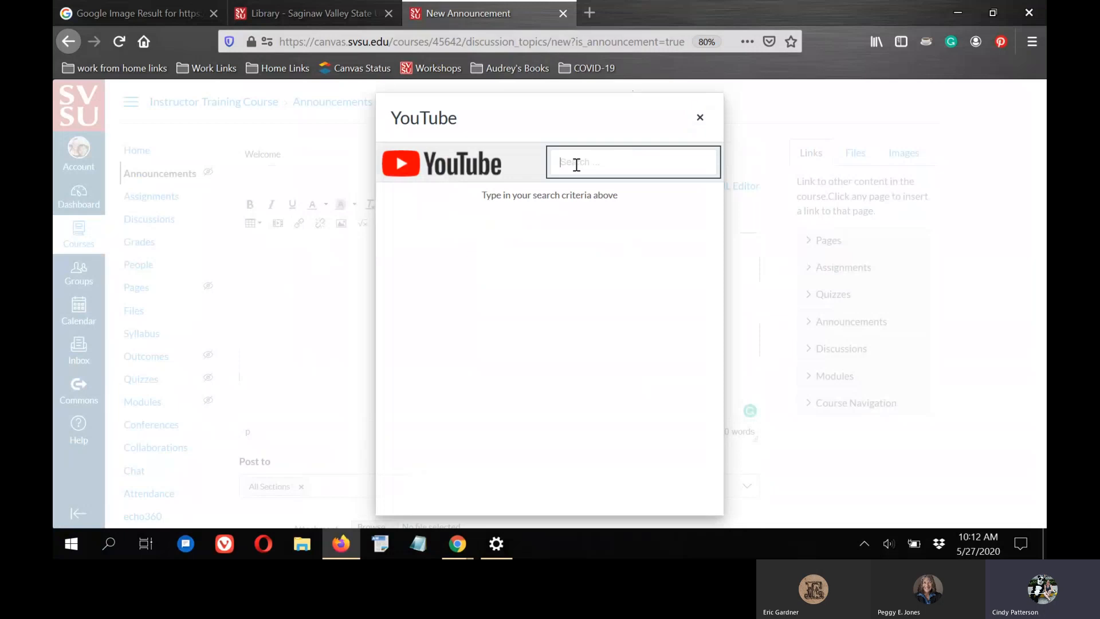
Step: Search YouTube for "welcome" and embed the "You're Welcome (From Moana)" music video in the announcement
{"action": "type", "text": "wlec"}
{"action": "type", "text": "elcome"}
{"action": "key", "text": "Return"}
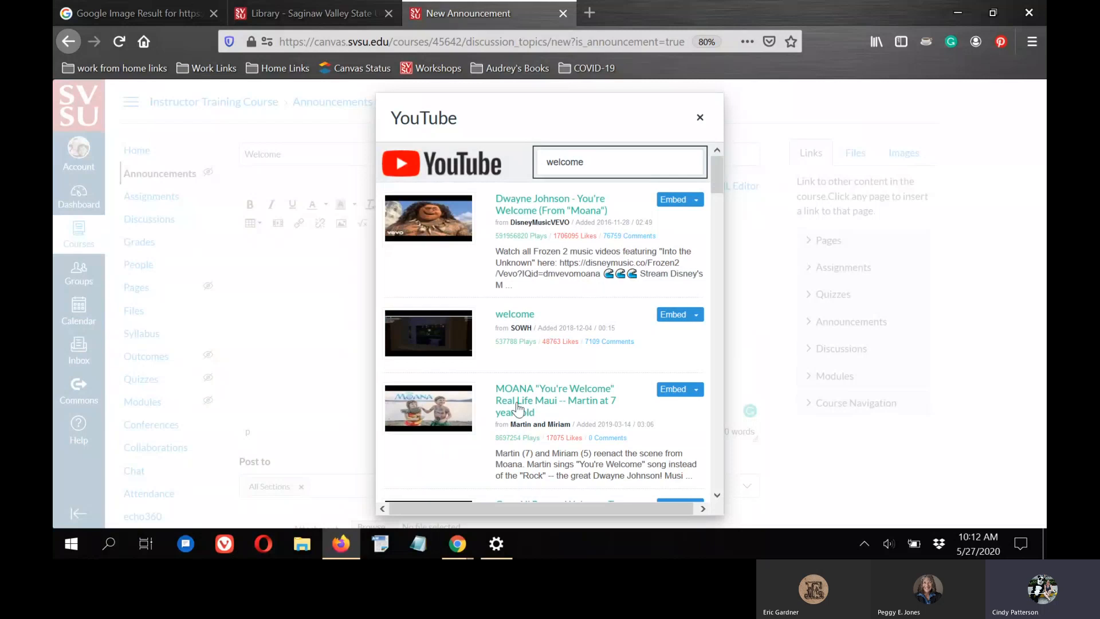
{"action": "left_click", "coordinate": [675, 201]}
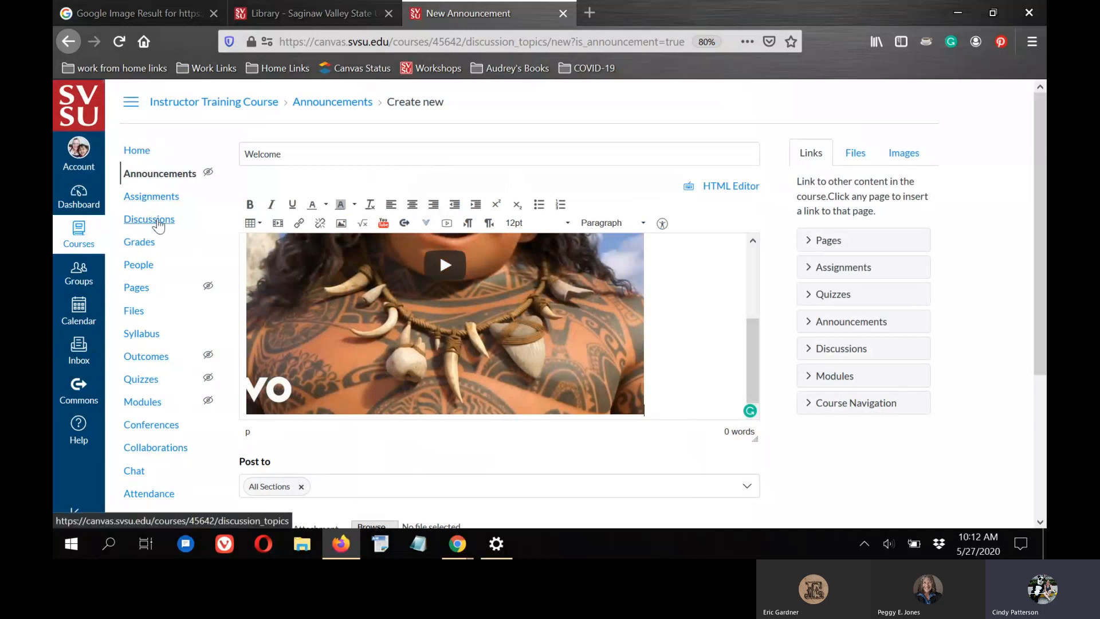
{"action": "mouse_move", "coordinate": [211, 404]}
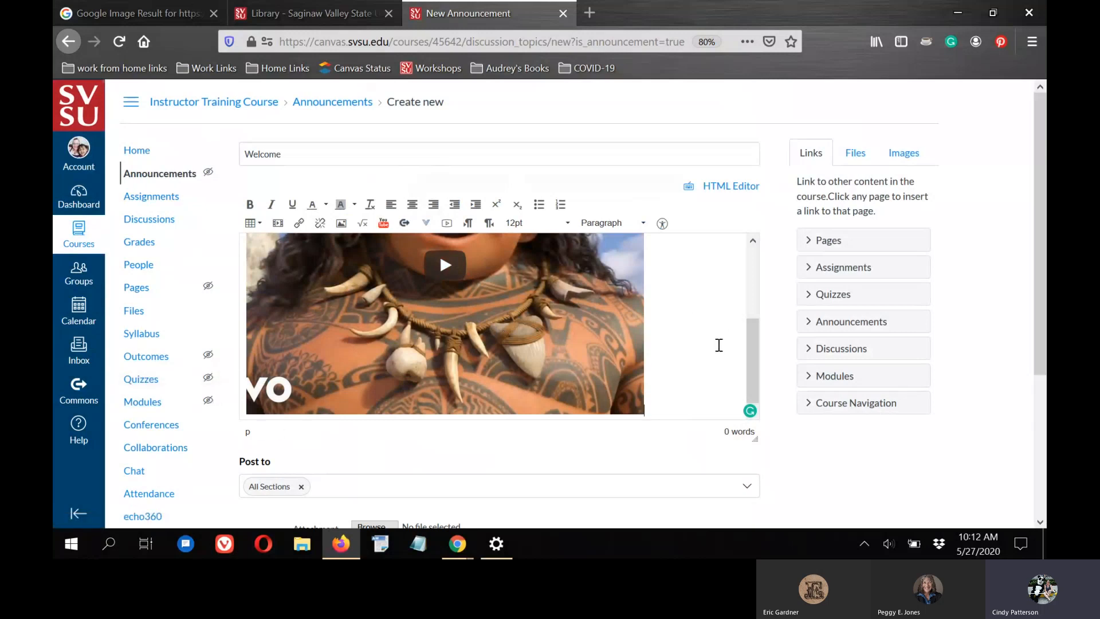
Step: On a new line below the YouTube video, search the Echo360 media for "winter" and insert the 7-second Instructional Technology Specialist clip
{"action": "key", "text": "Return"}
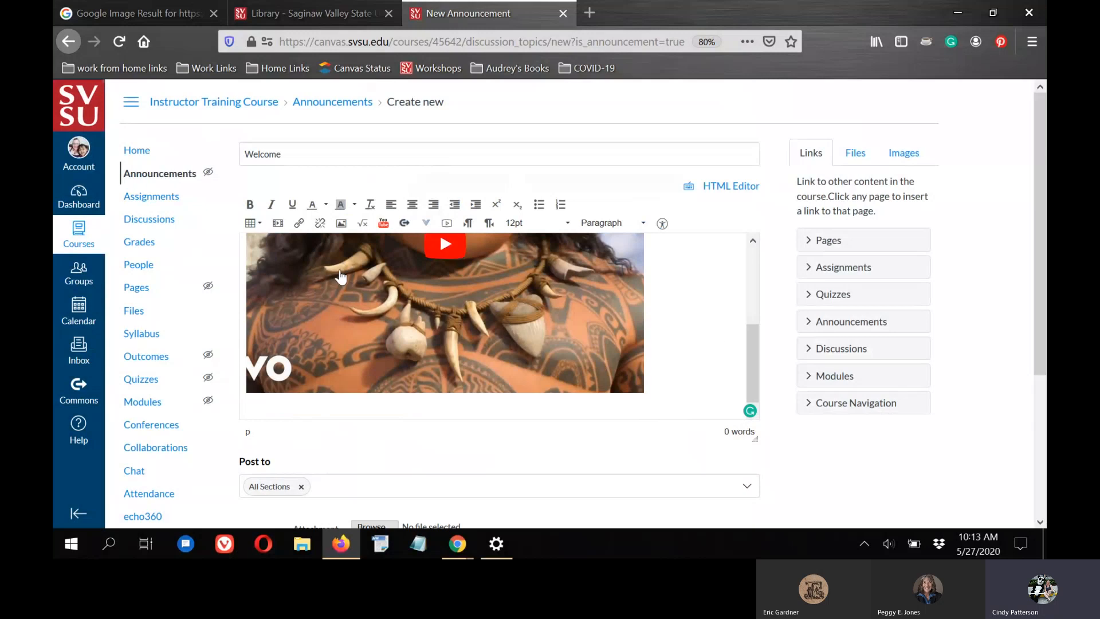
{"action": "left_click", "coordinate": [427, 223]}
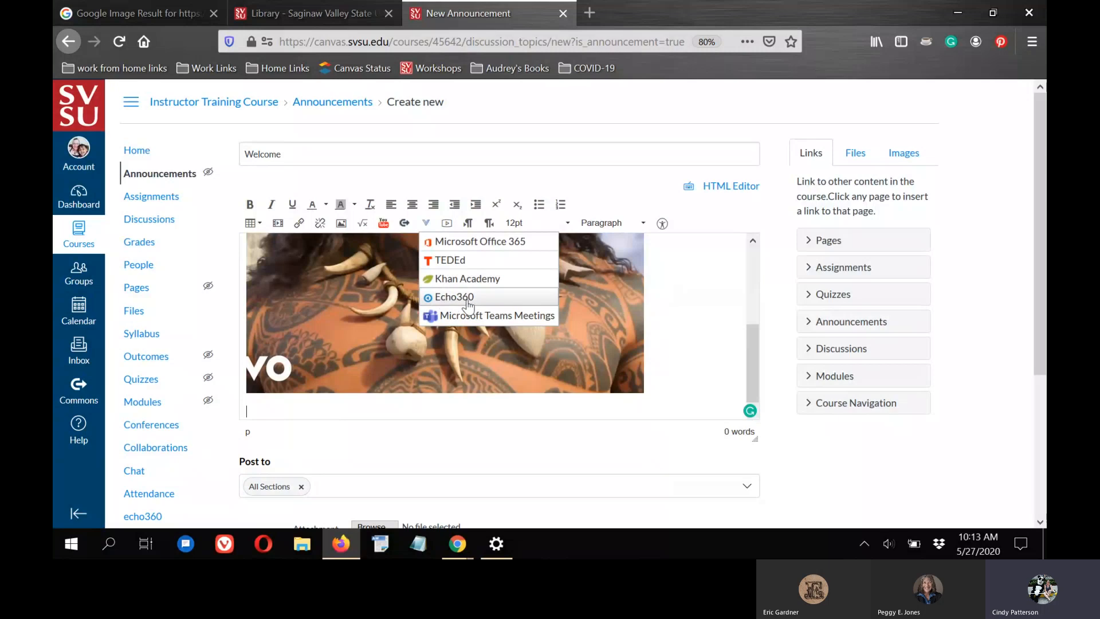
{"action": "left_click", "coordinate": [466, 298]}
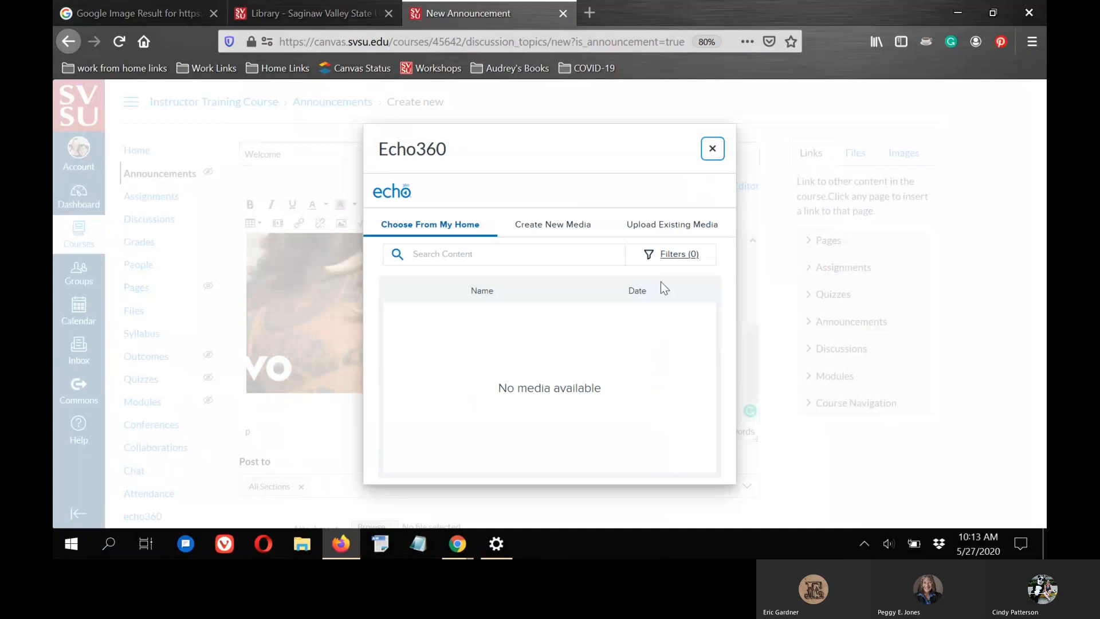
{"action": "left_click", "coordinate": [498, 260]}
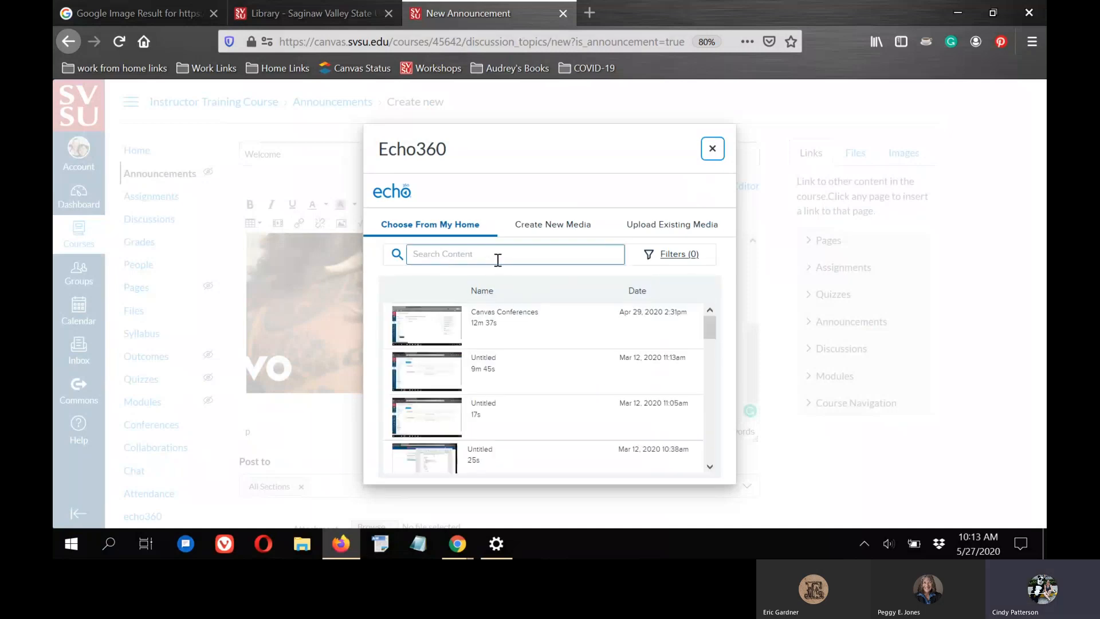
{"action": "mouse_move", "coordinate": [710, 323]}
{"action": "left_mouse_down"}
{"action": "mouse_move", "coordinate": [720, 397]}
{"action": "mouse_move", "coordinate": [712, 337]}
{"action": "left_mouse_up"}
{"action": "left_click", "coordinate": [431, 257]}
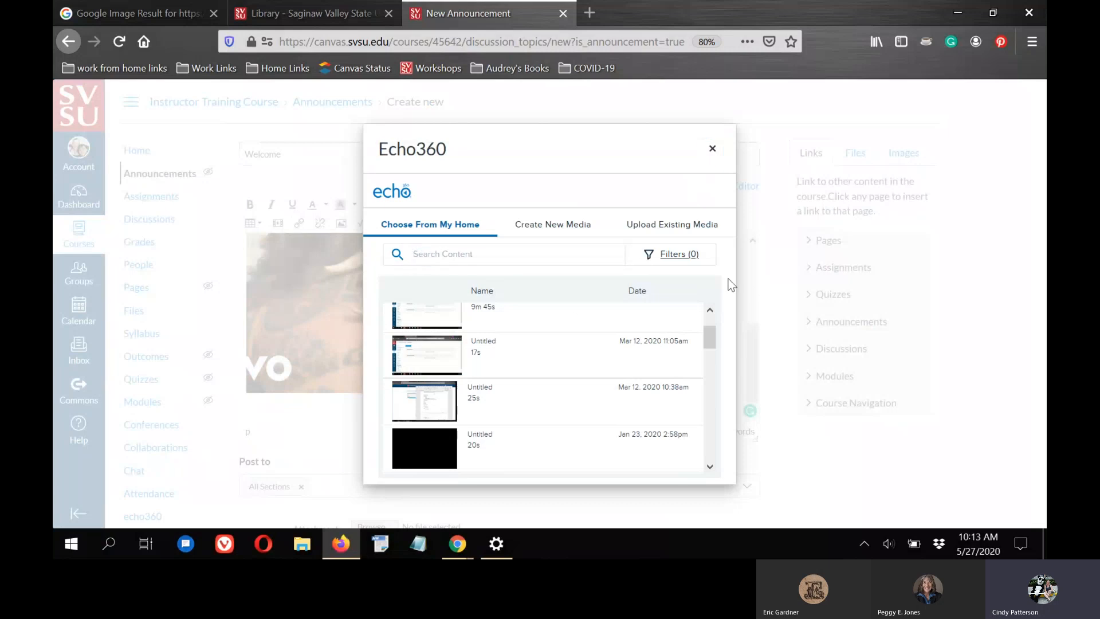
{"action": "type", "text": "winter"}
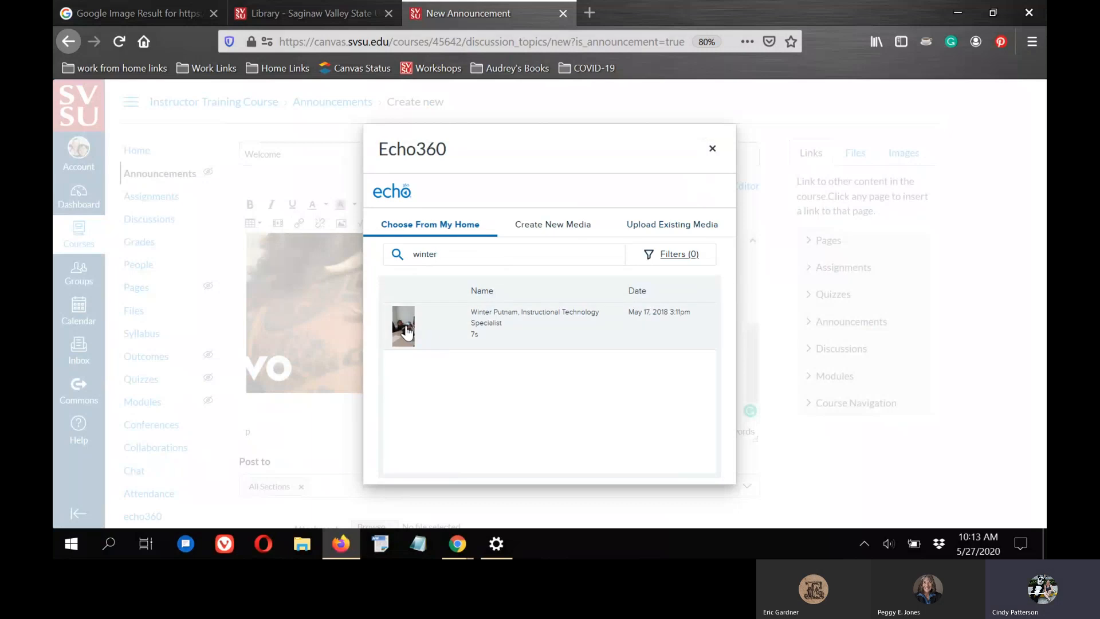
{"action": "left_click", "coordinate": [406, 332]}
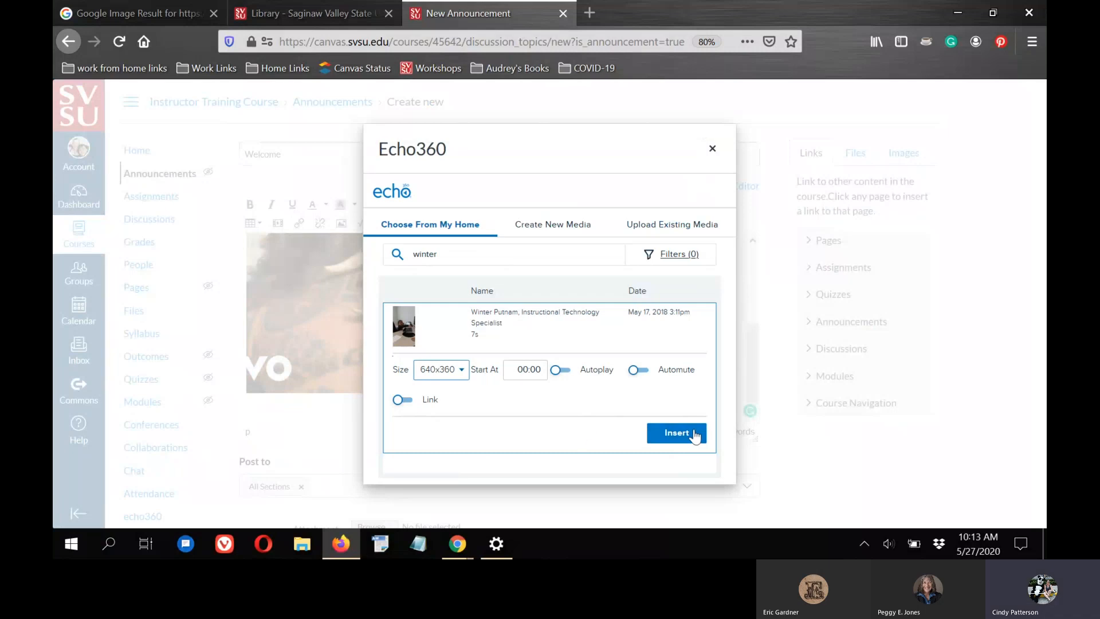
{"action": "left_click", "coordinate": [671, 439]}
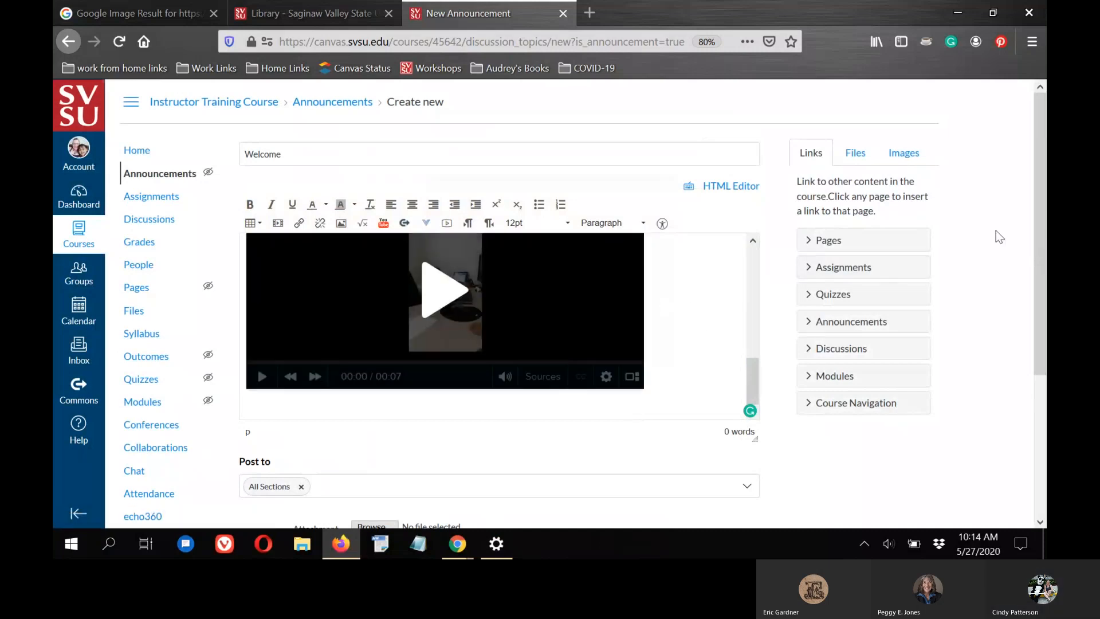
Step: Add a new line below the Echo360 clip and start a media comment there, allowing camera and microphone access
{"action": "scroll", "coordinate": [707, 360], "scroll_direction": "down", "scroll_amount": 1}
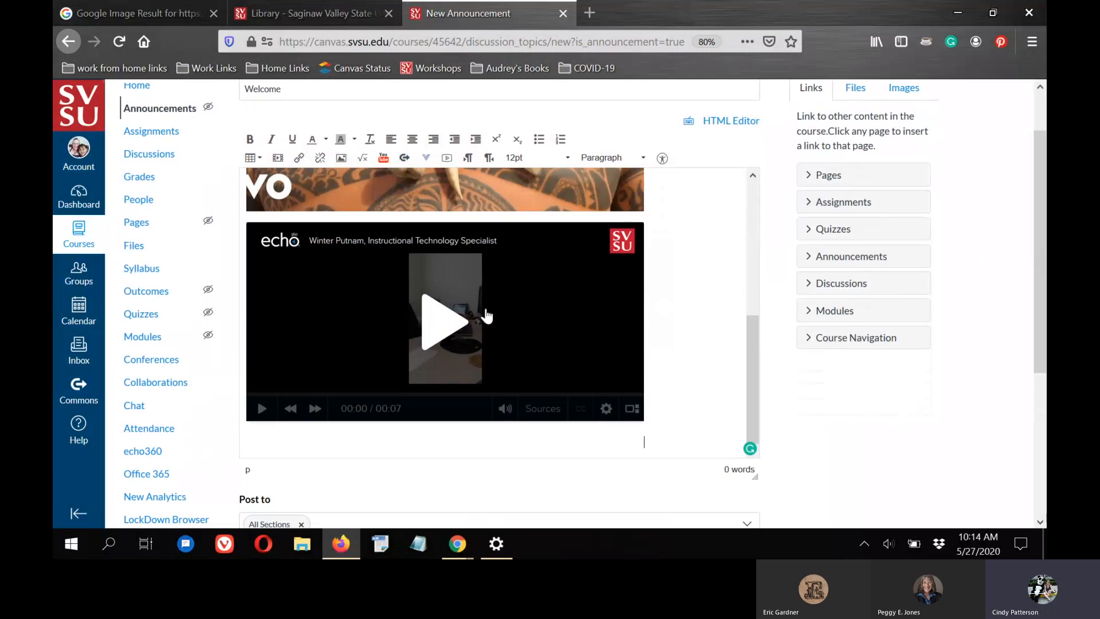
{"action": "left_click", "coordinate": [667, 398]}
{"action": "left_click", "coordinate": [667, 396]}
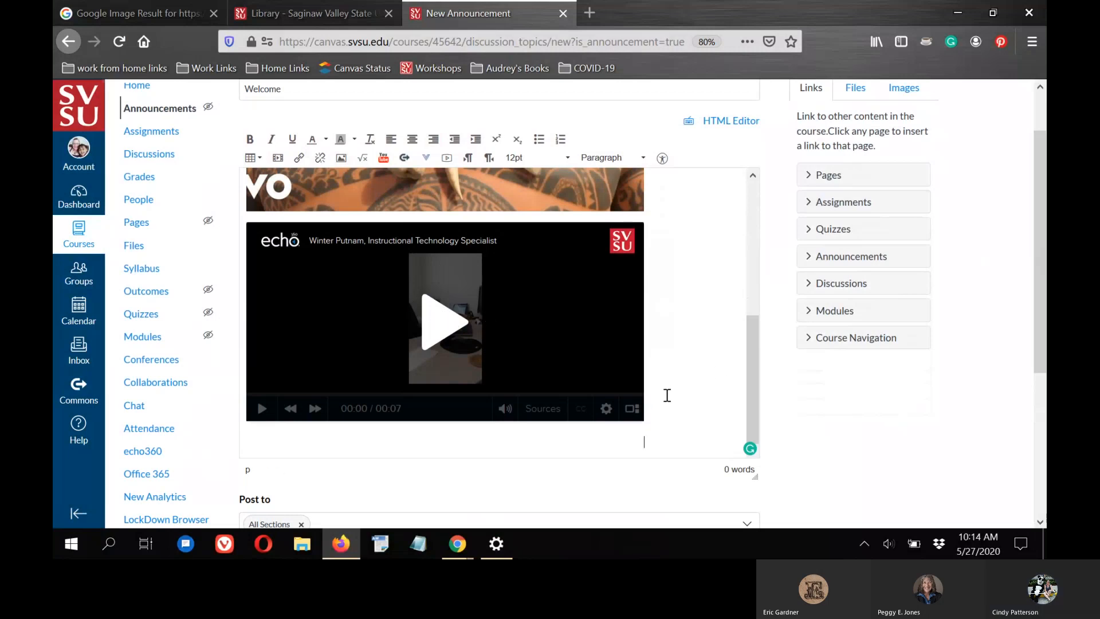
{"action": "key", "text": "Return"}
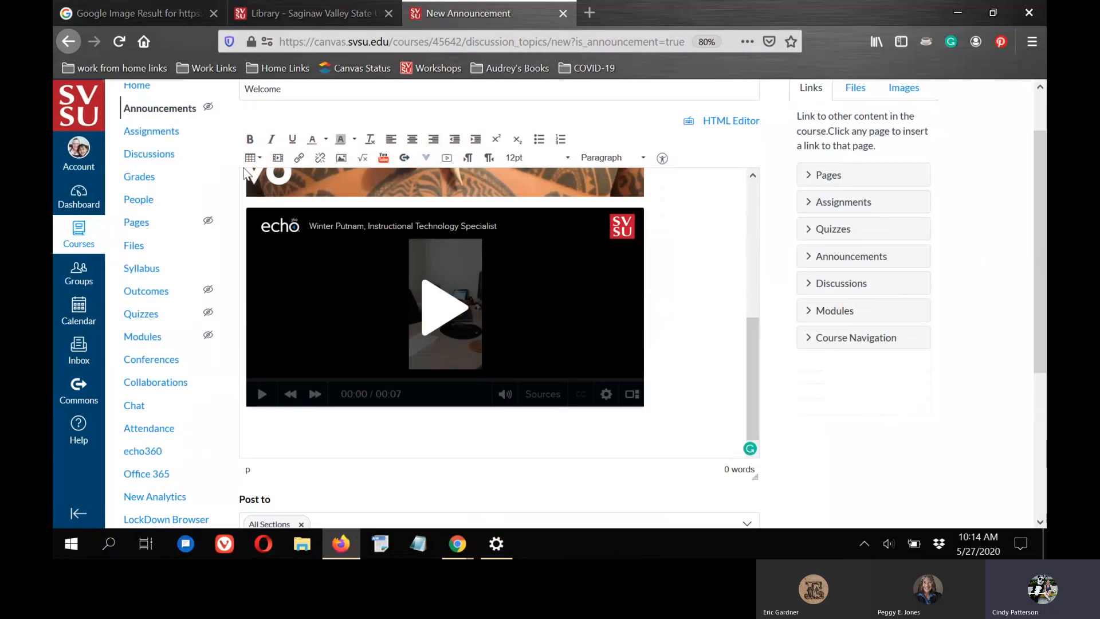
{"action": "left_click", "coordinate": [448, 160]}
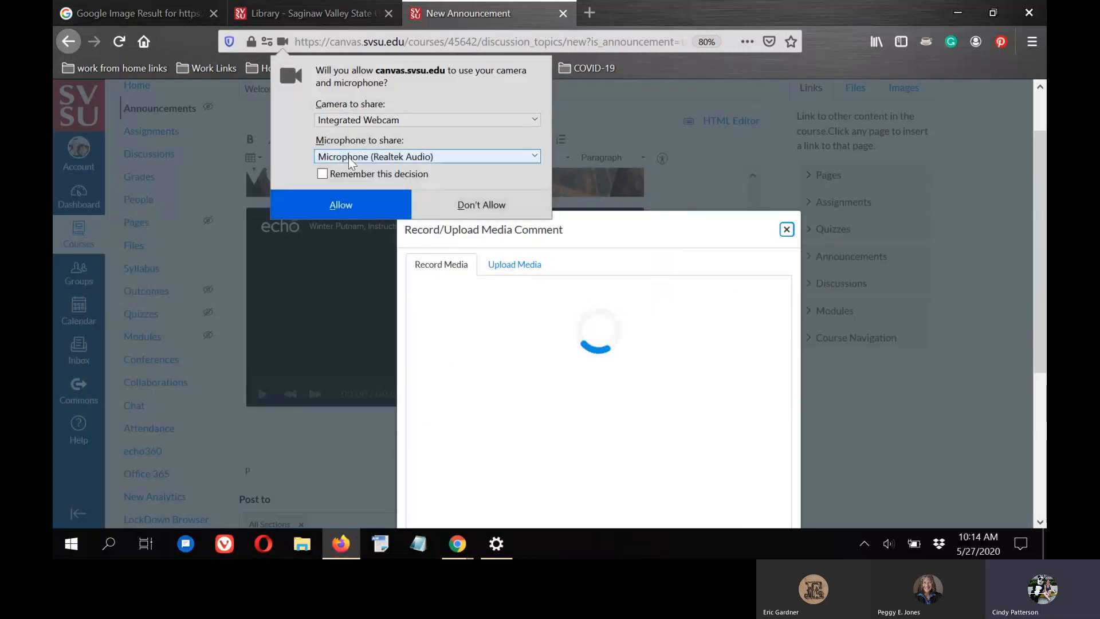
{"action": "left_click", "coordinate": [350, 206]}
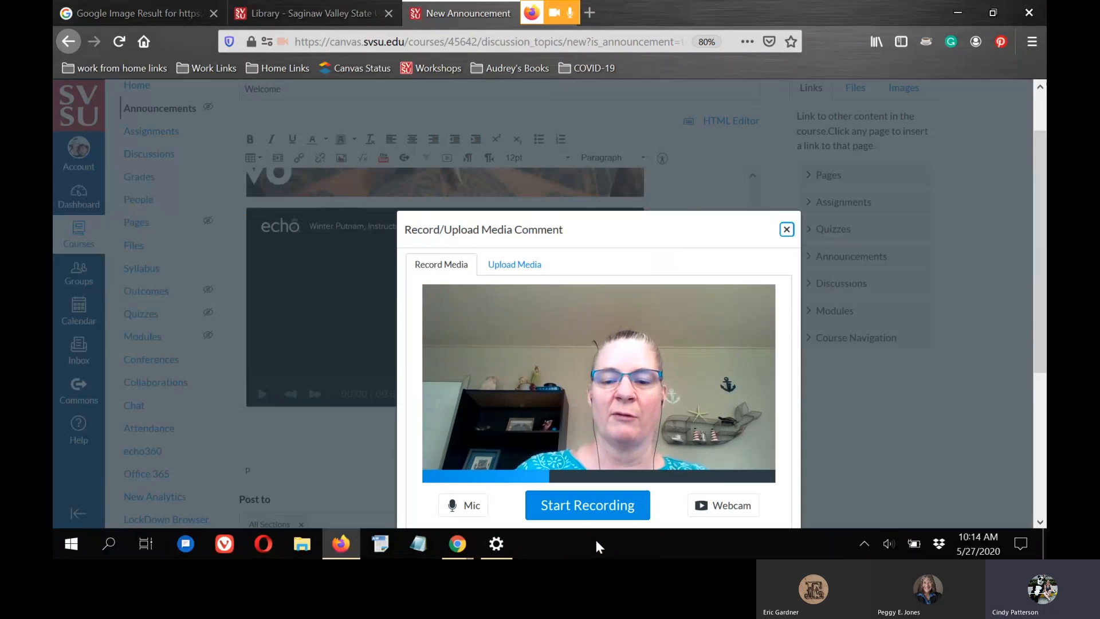
Step: Set the recorder's webcam to No Video and allow microphone access for an audio-only recording
{"action": "left_click", "coordinate": [723, 508]}
{"action": "scroll", "coordinate": [729, 441], "scroll_direction": "down", "scroll_amount": 3}
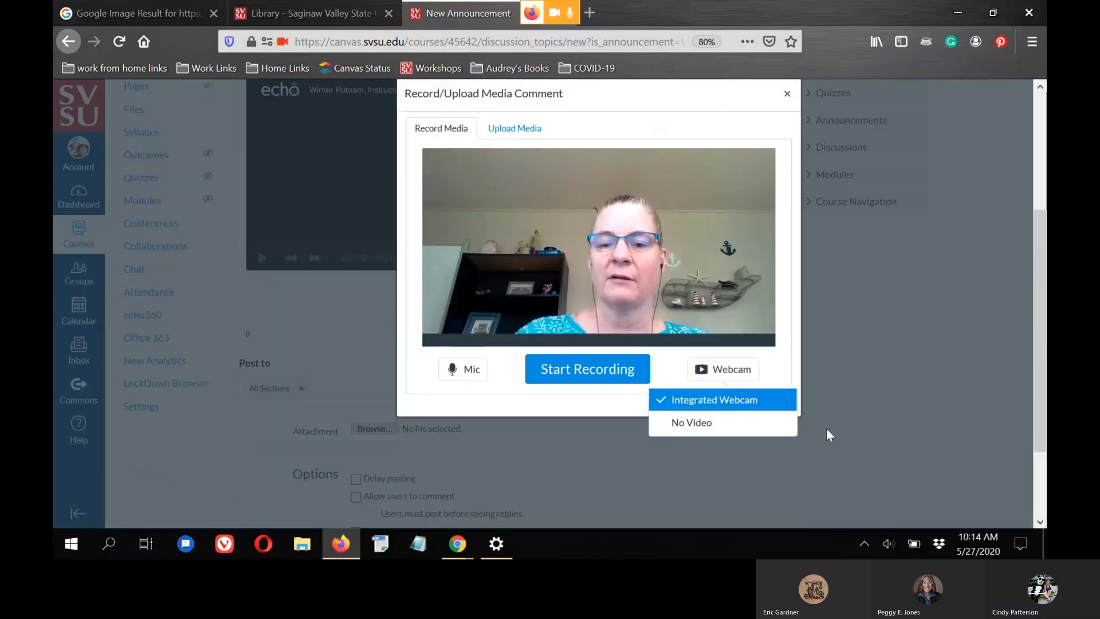
{"action": "left_click", "coordinate": [720, 425]}
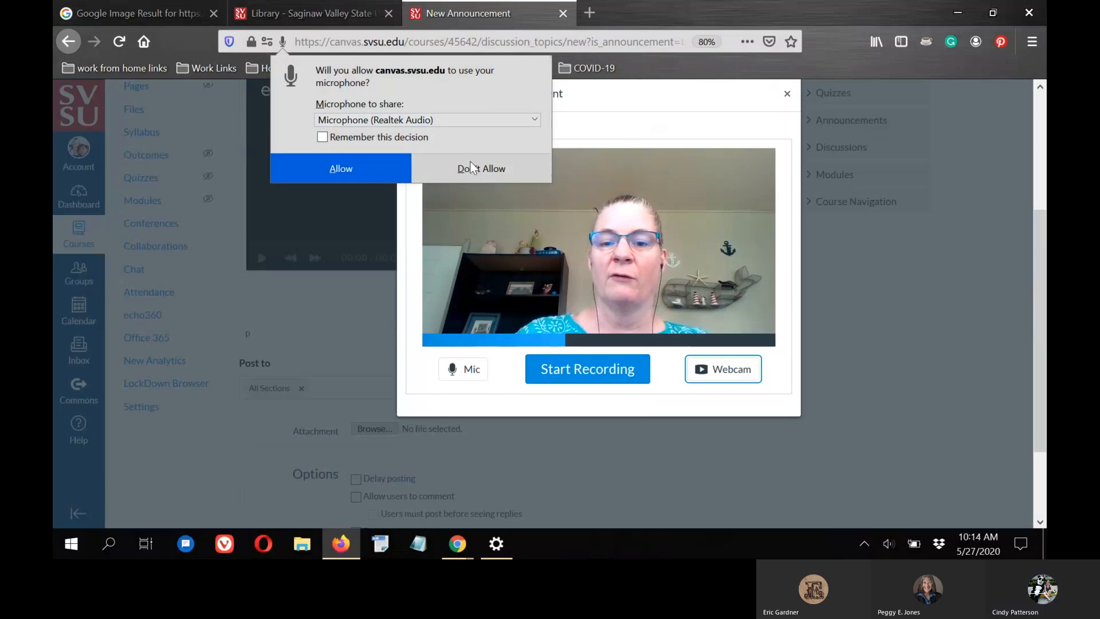
{"action": "left_click", "coordinate": [330, 169]}
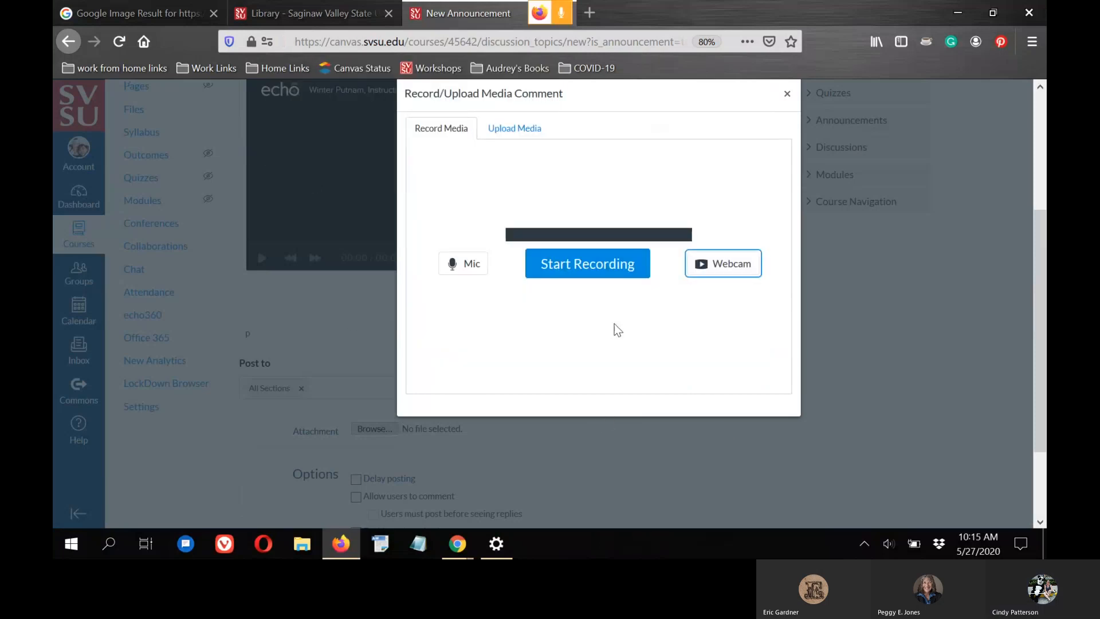
Step: Record an audio comment about 3 seconds long and play back its preview
{"action": "scroll", "coordinate": [619, 324], "scroll_direction": "up", "scroll_amount": 2}
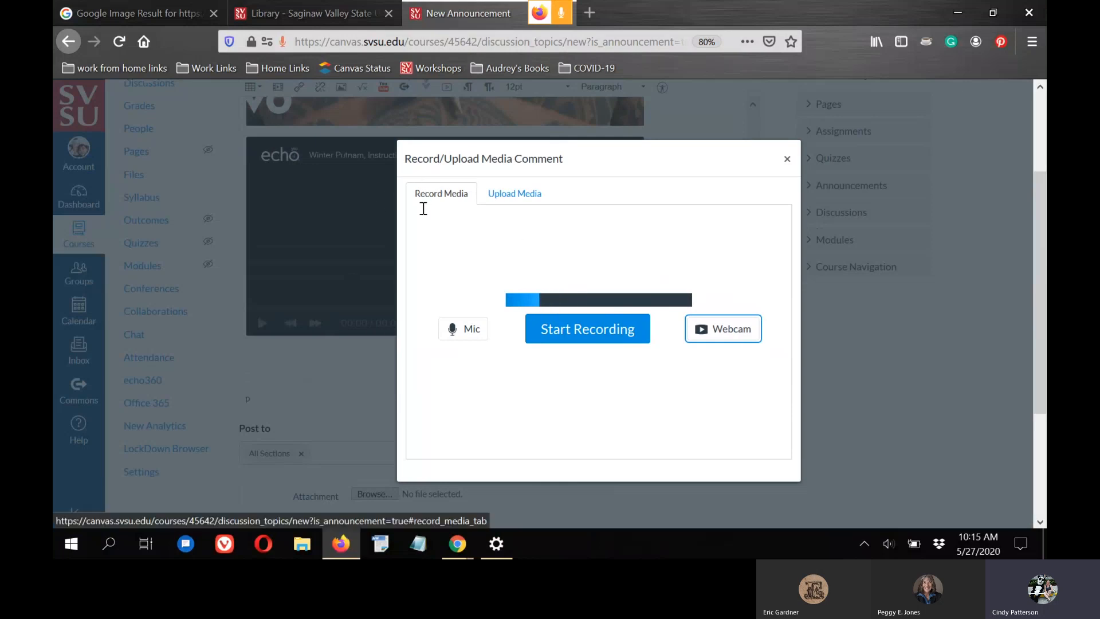
{"action": "left_click", "coordinate": [579, 335]}
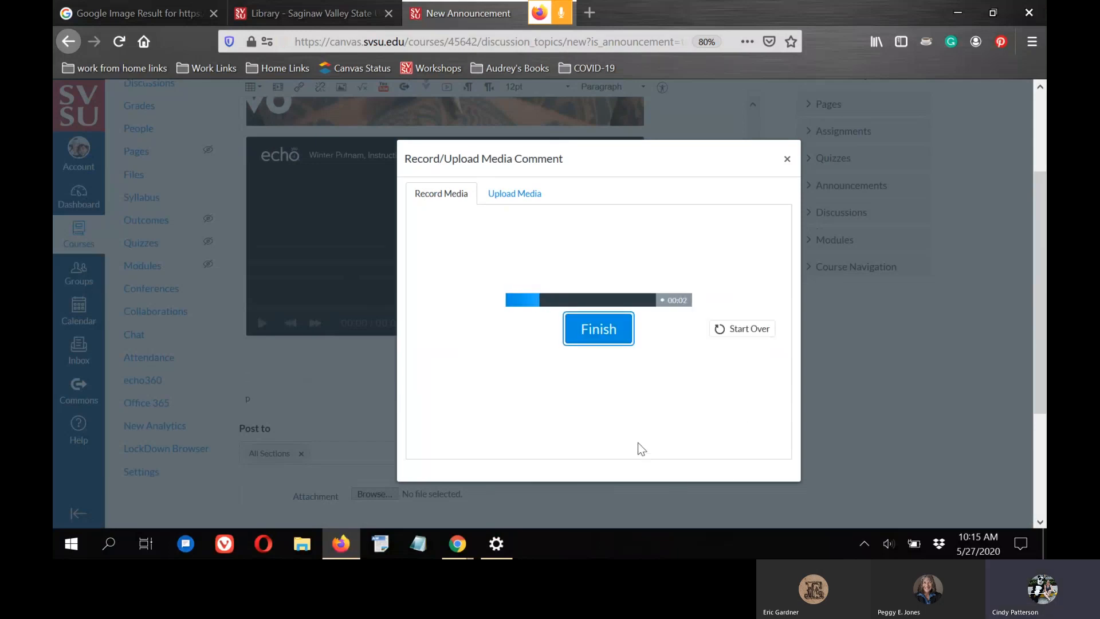
{"action": "left_click", "coordinate": [595, 331]}
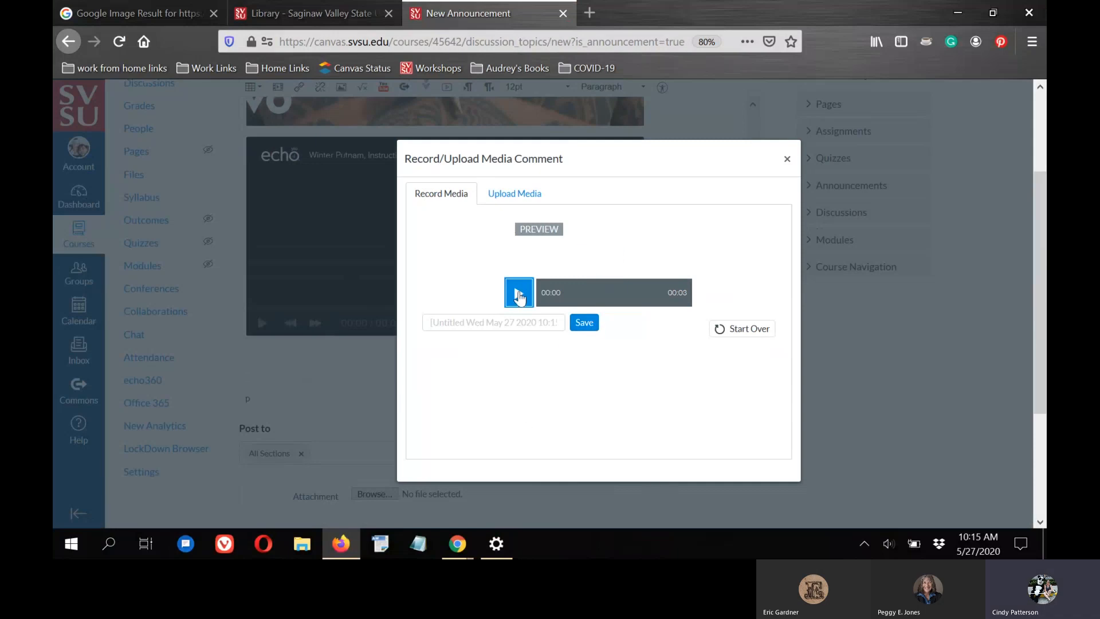
{"action": "left_click", "coordinate": [519, 296]}
Step: Title the audio recording "Welcone" and save it into the announcement as a media comment
{"action": "left_click", "coordinate": [458, 324]}
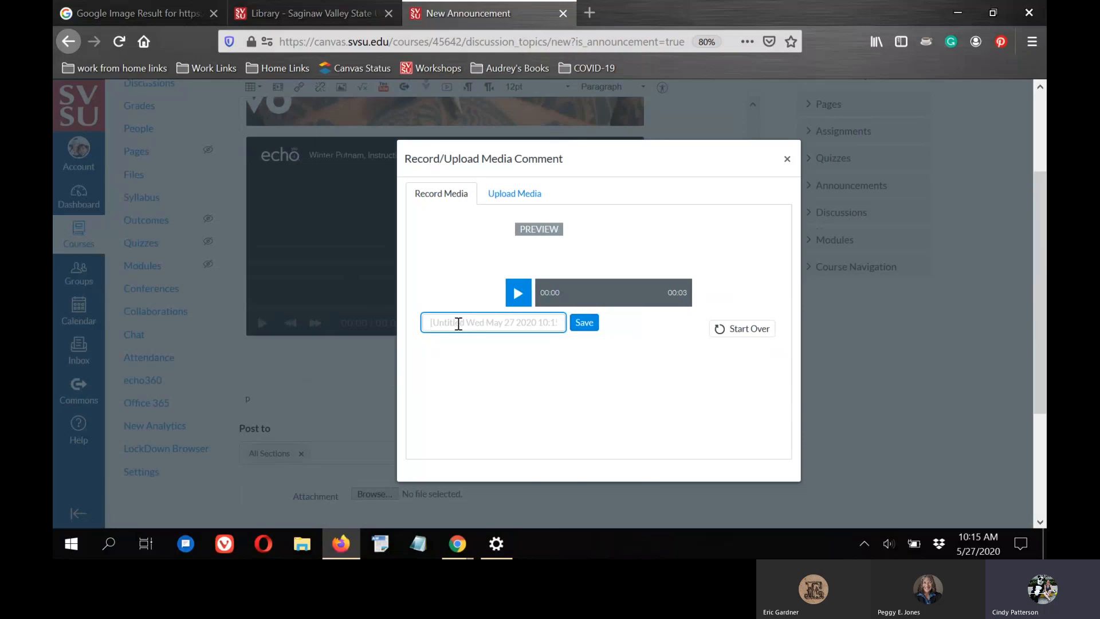
{"action": "type", "text": "Weld"}
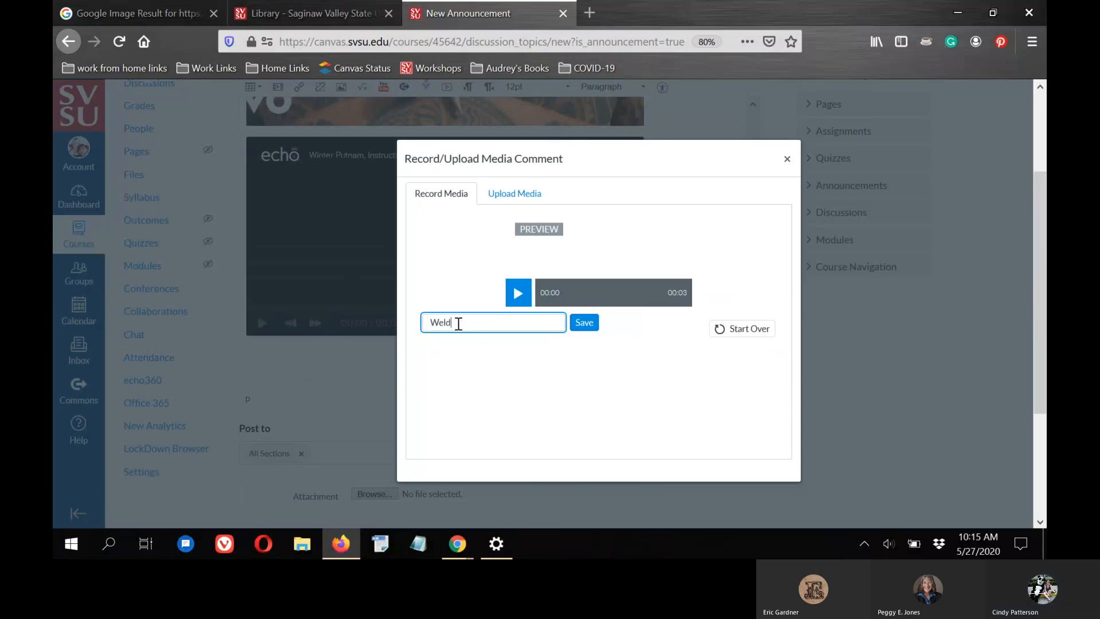
{"action": "key", "text": "BackSpace"}
{"action": "type", "text": "cone"}
{"action": "left_click", "coordinate": [586, 323]}
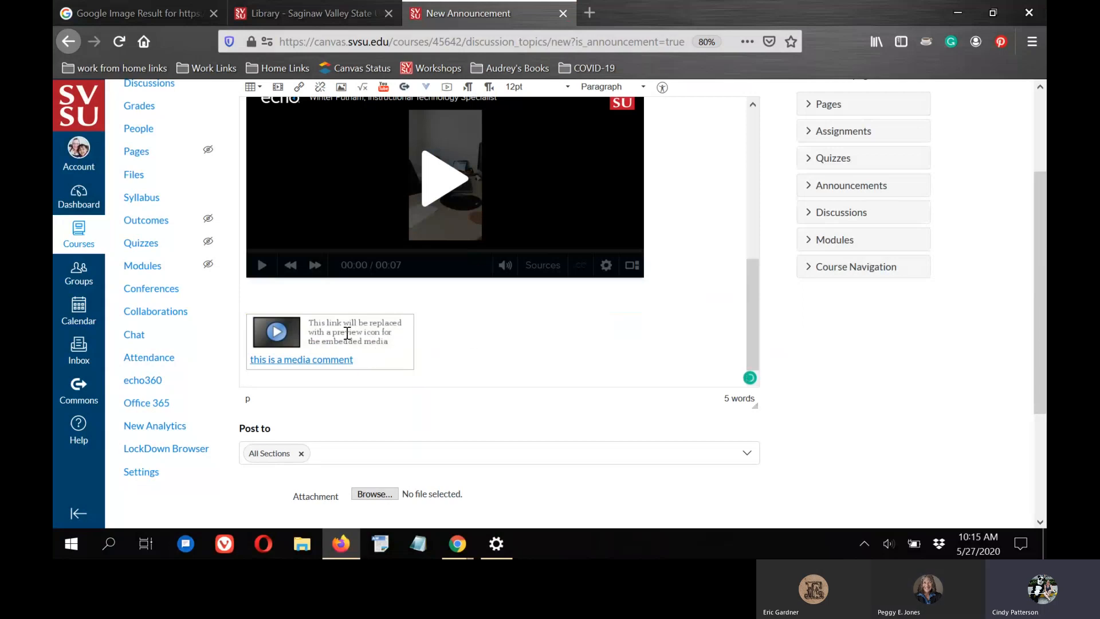
{"action": "scroll", "coordinate": [471, 346], "scroll_direction": "down", "scroll_amount": 1}
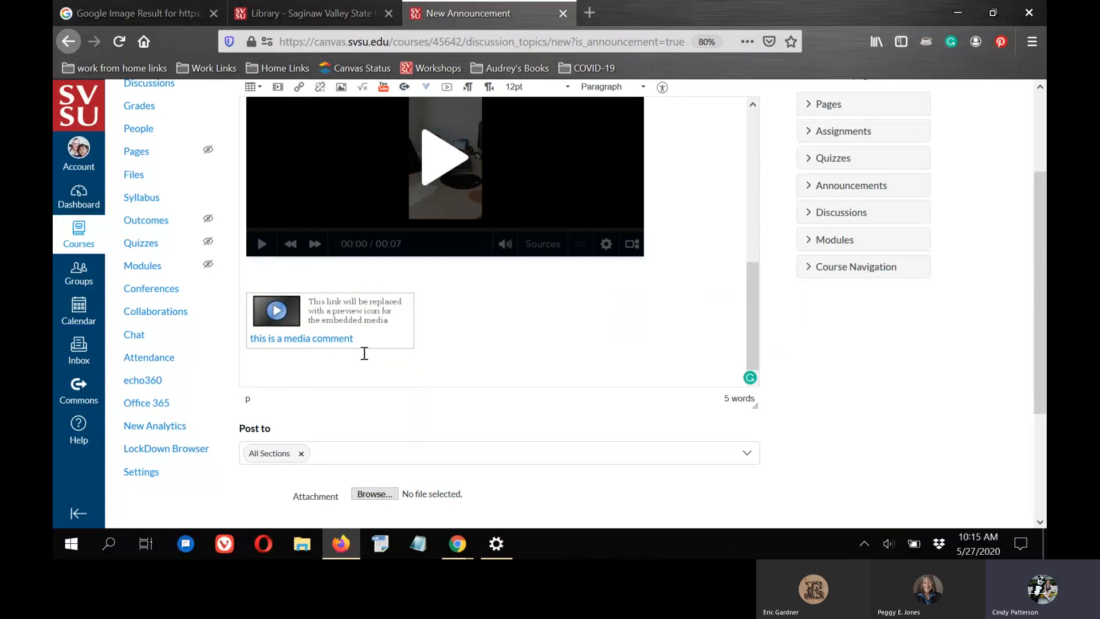
Step: Reopen the media comment dialog to examine the audio and video file upload options, and close it without uploading anything
{"action": "scroll", "coordinate": [785, 306], "scroll_direction": "up", "scroll_amount": 4}
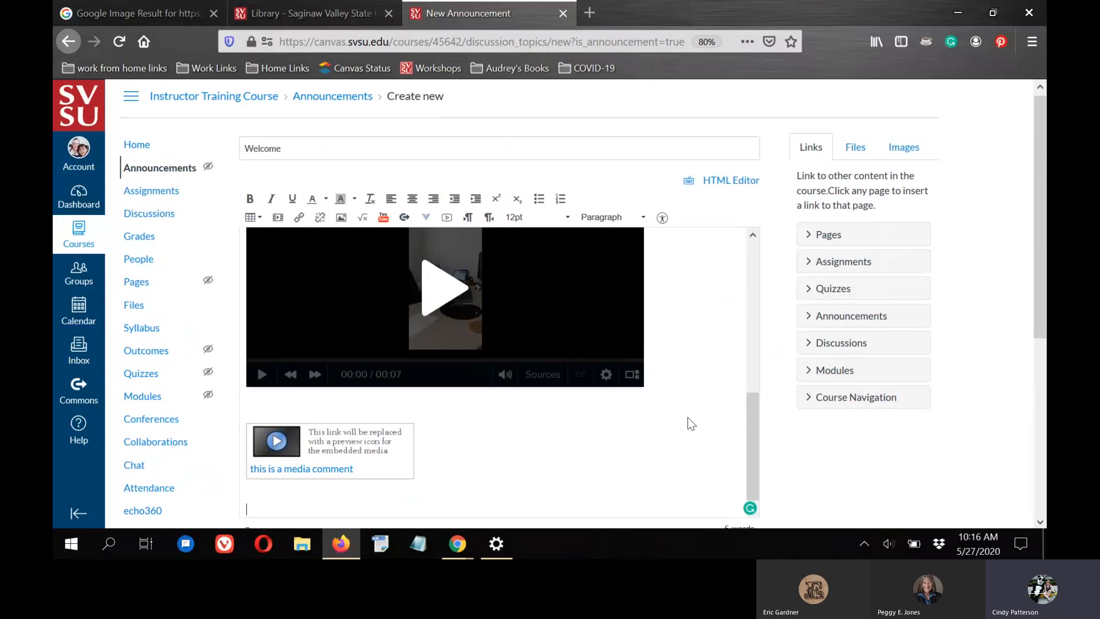
{"action": "scroll", "coordinate": [709, 416], "scroll_direction": "down", "scroll_amount": 1}
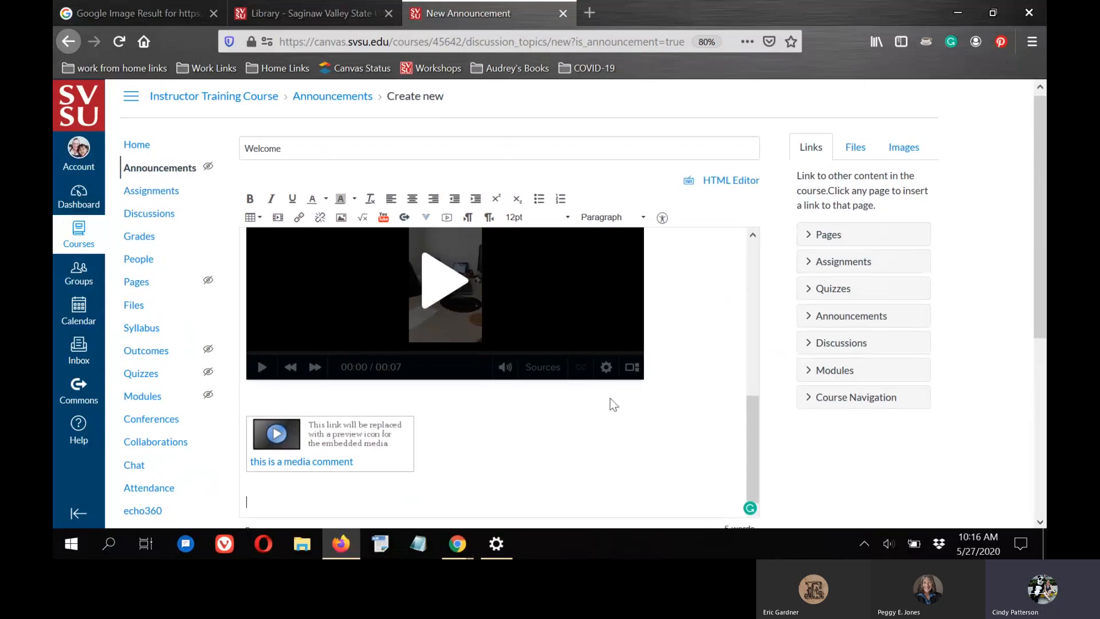
{"action": "left_click", "coordinate": [447, 220]}
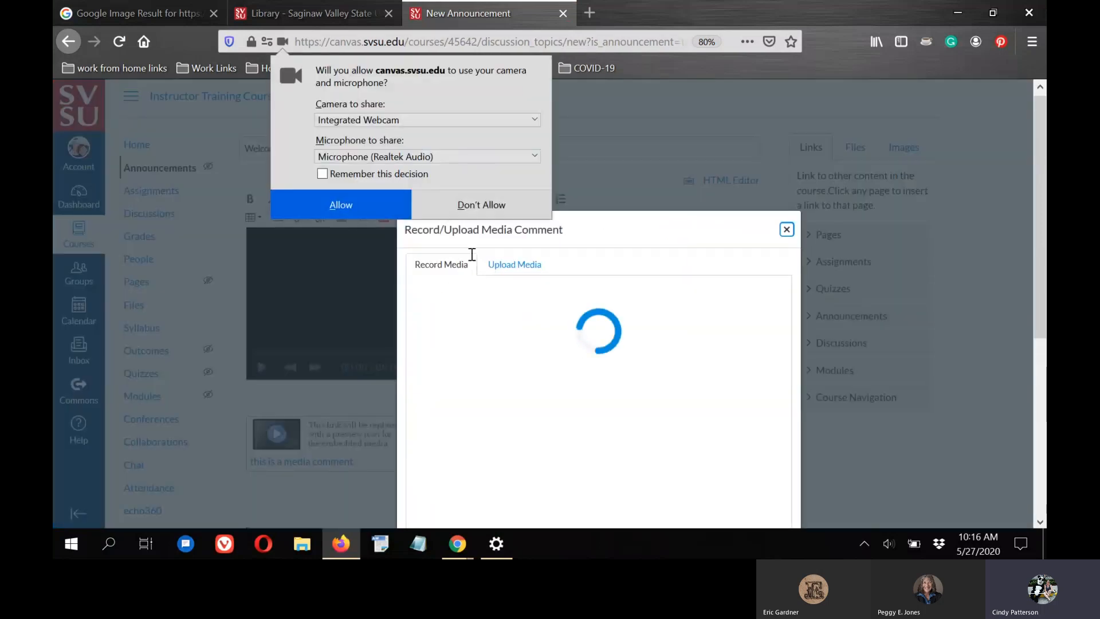
{"action": "left_click", "coordinate": [364, 201]}
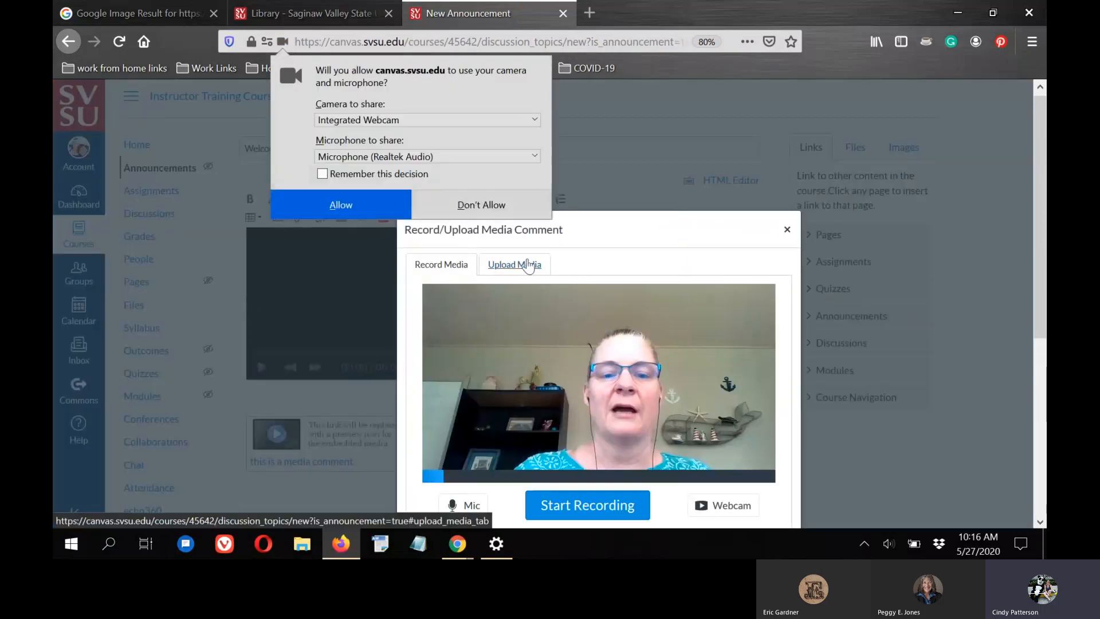
{"action": "left_click", "coordinate": [514, 263]}
{"action": "left_click", "coordinate": [370, 198]}
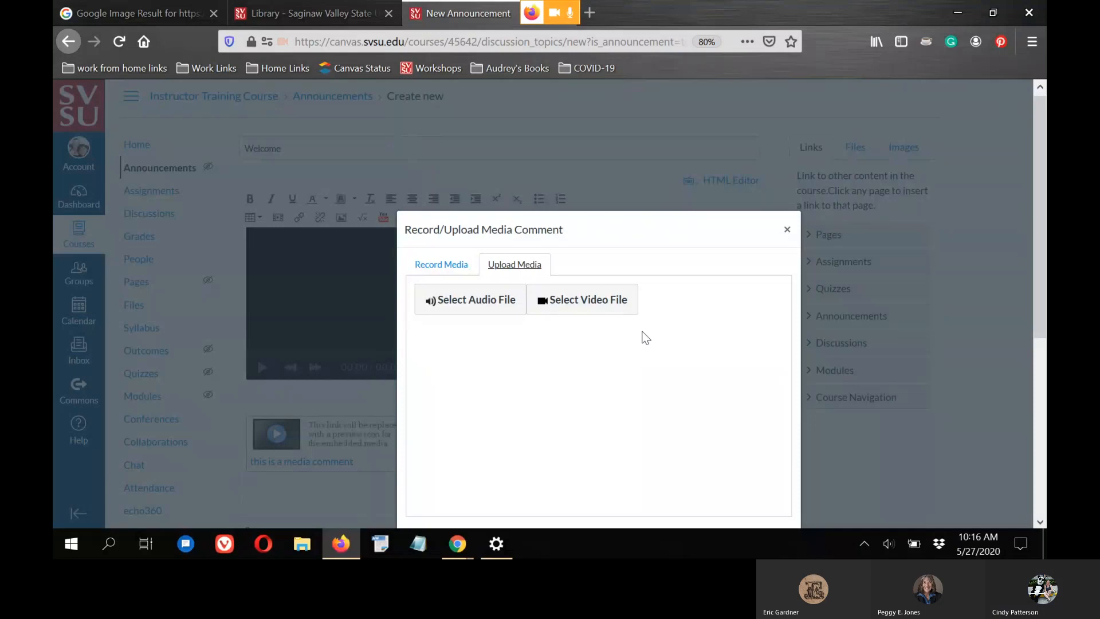
{"action": "left_click", "coordinate": [787, 230]}
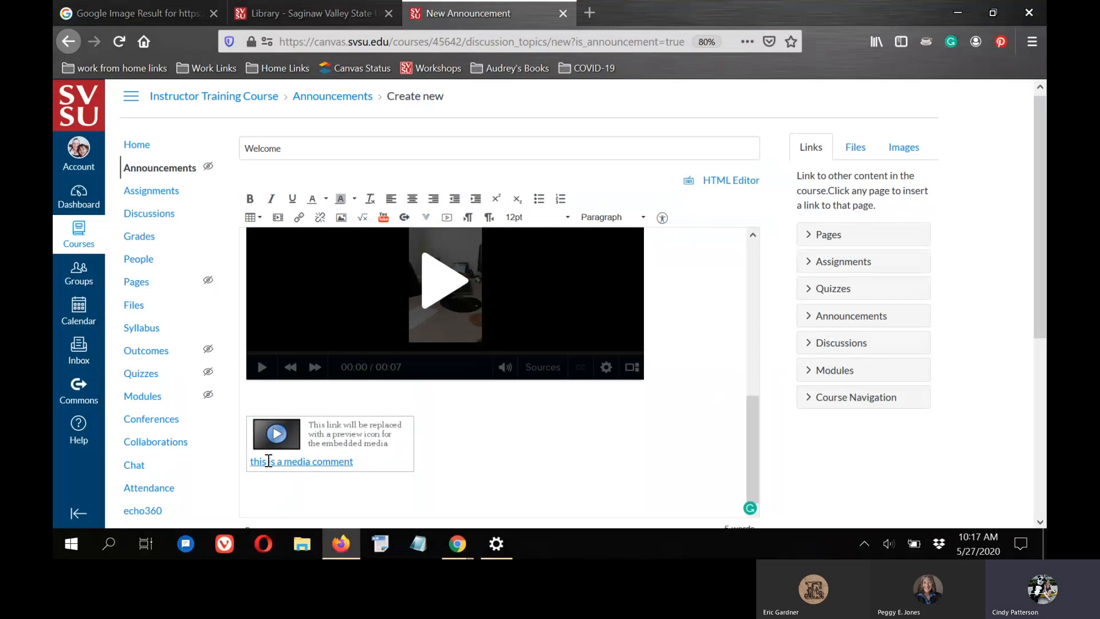
{"action": "scroll", "coordinate": [395, 409], "scroll_direction": "down", "scroll_amount": 3}
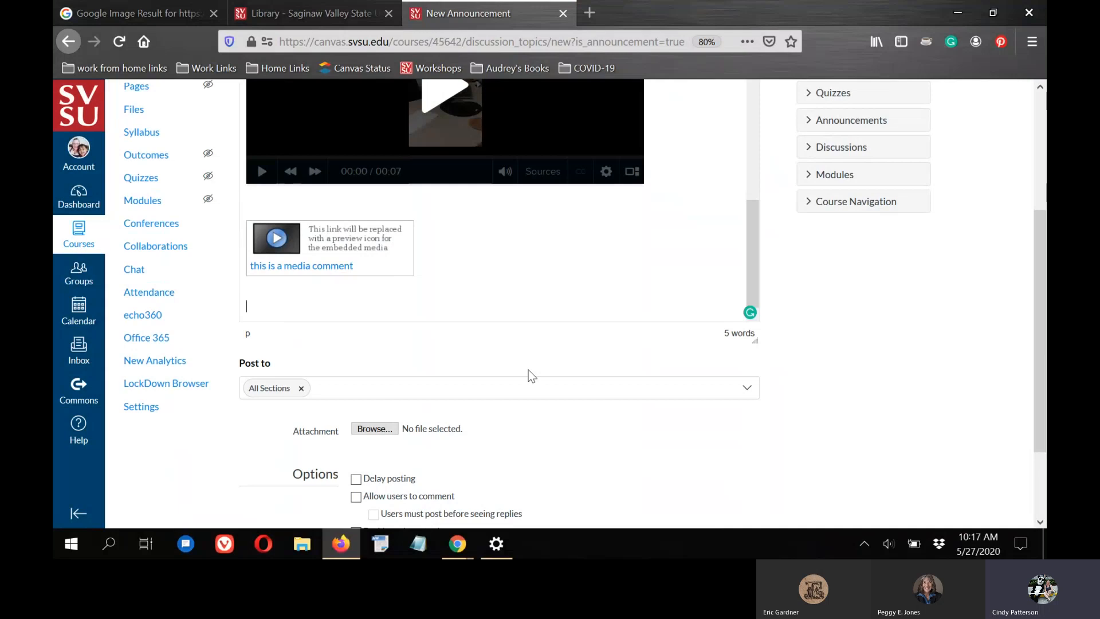
{"action": "scroll", "coordinate": [641, 376], "scroll_direction": "up", "scroll_amount": 2}
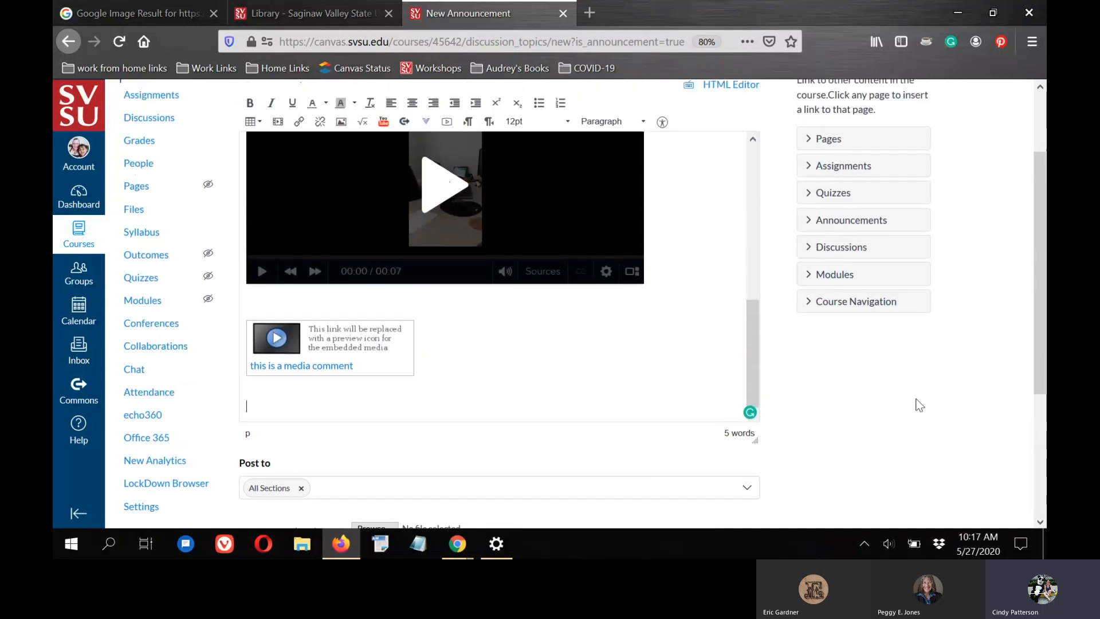
{"action": "scroll", "coordinate": [961, 256], "scroll_direction": "up", "scroll_amount": 1}
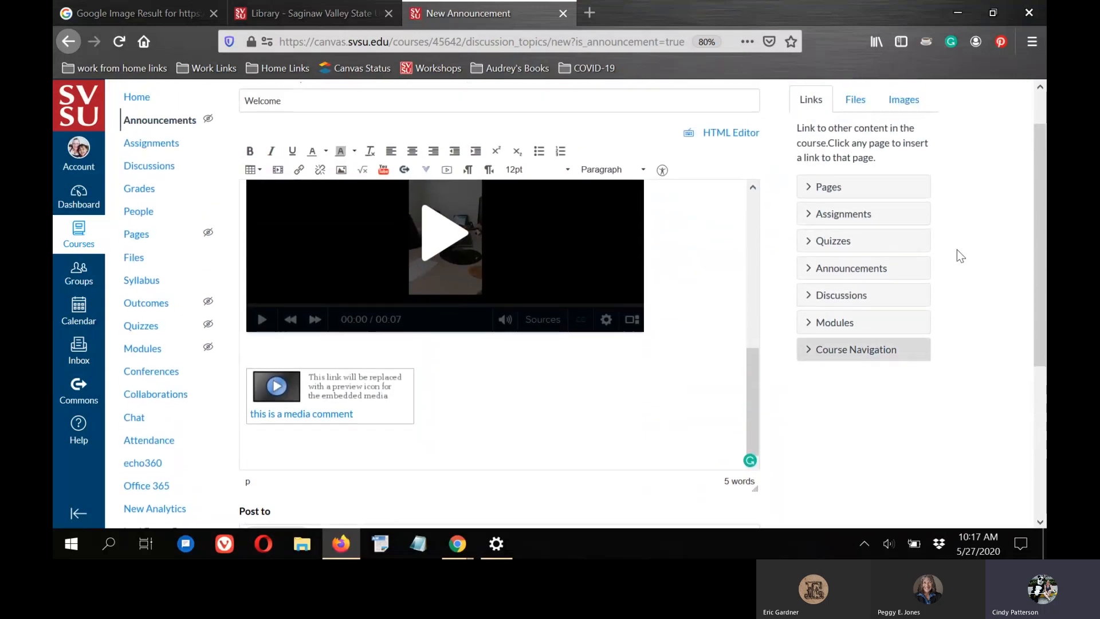
Step: Embed the existing course image pulse-image-1581620441856.jpg below the media comment in the announcement
{"action": "scroll", "coordinate": [961, 256], "scroll_direction": "up", "scroll_amount": 1}
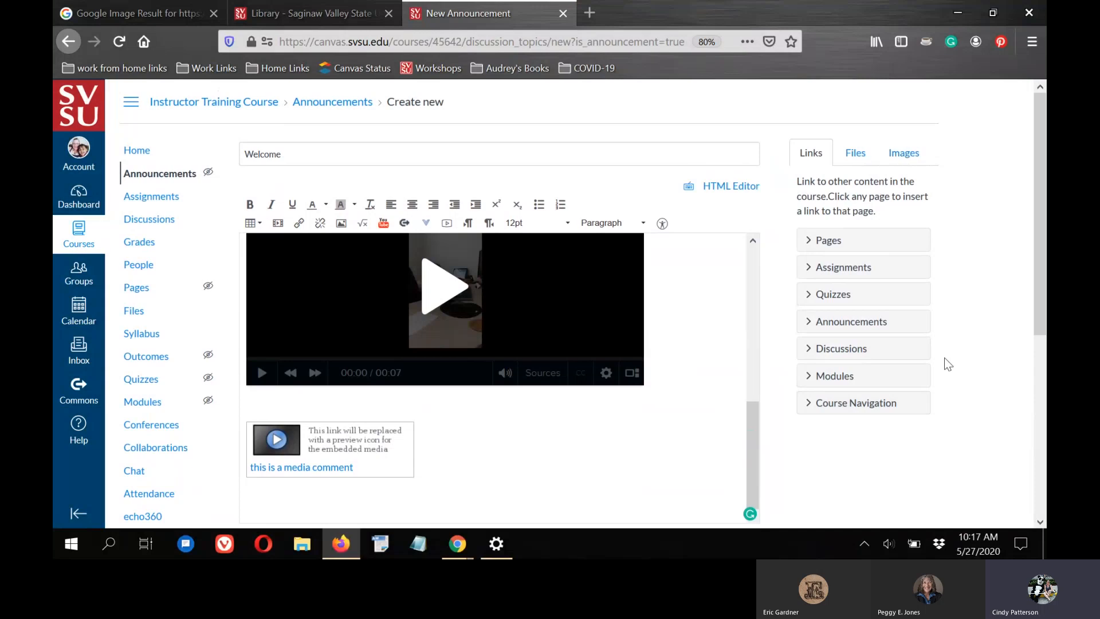
{"action": "left_click", "coordinate": [906, 155]}
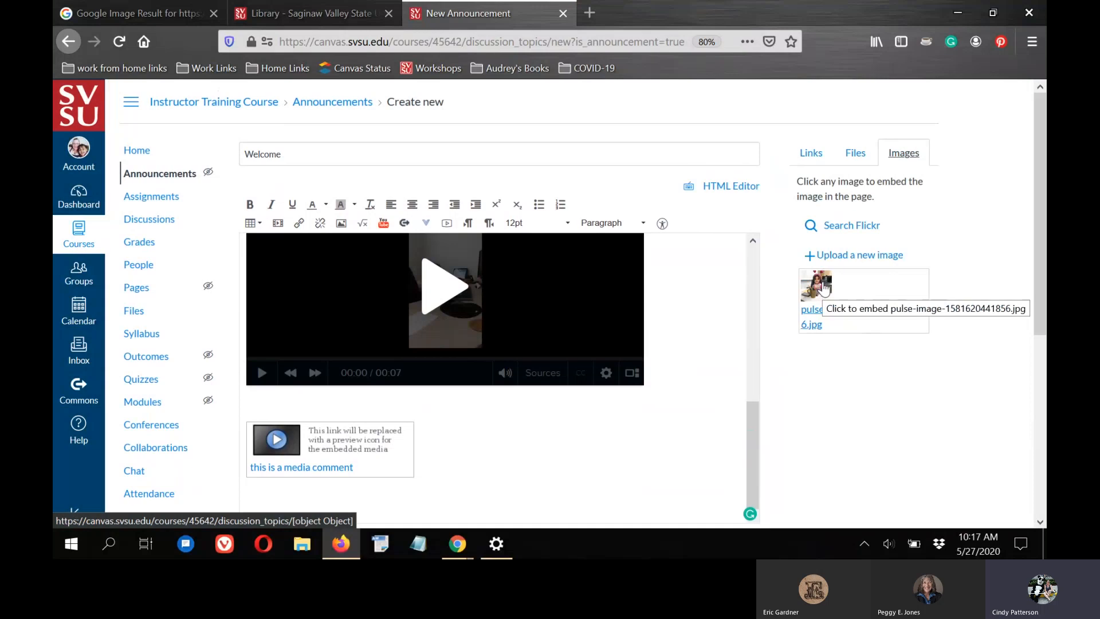
{"action": "left_click", "coordinate": [814, 290]}
Step: Shrink the embedded photo proportionally to just under a third of the editor's width
{"action": "scroll", "coordinate": [674, 379], "scroll_direction": "down", "scroll_amount": 5}
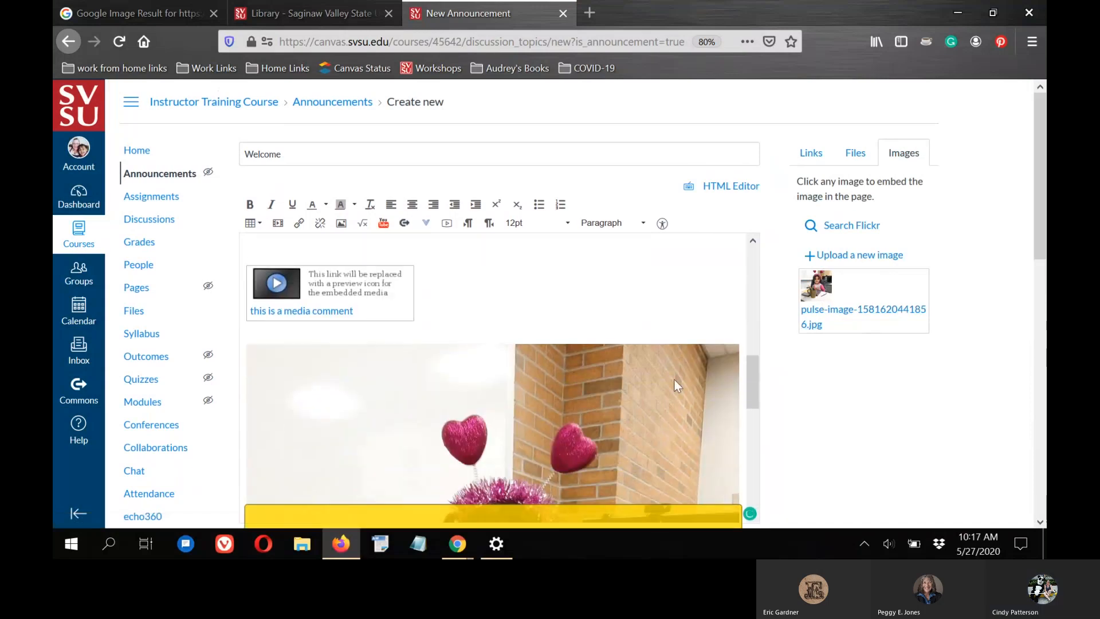
{"action": "scroll", "coordinate": [674, 377], "scroll_direction": "down", "scroll_amount": 5}
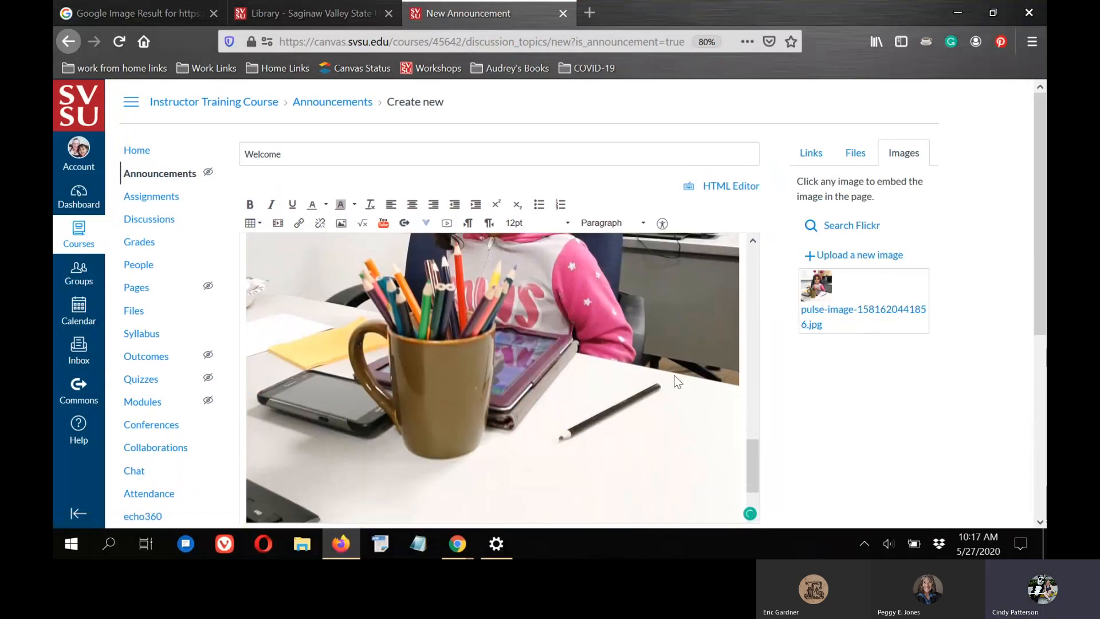
{"action": "scroll", "coordinate": [675, 379], "scroll_direction": "down", "scroll_amount": 6}
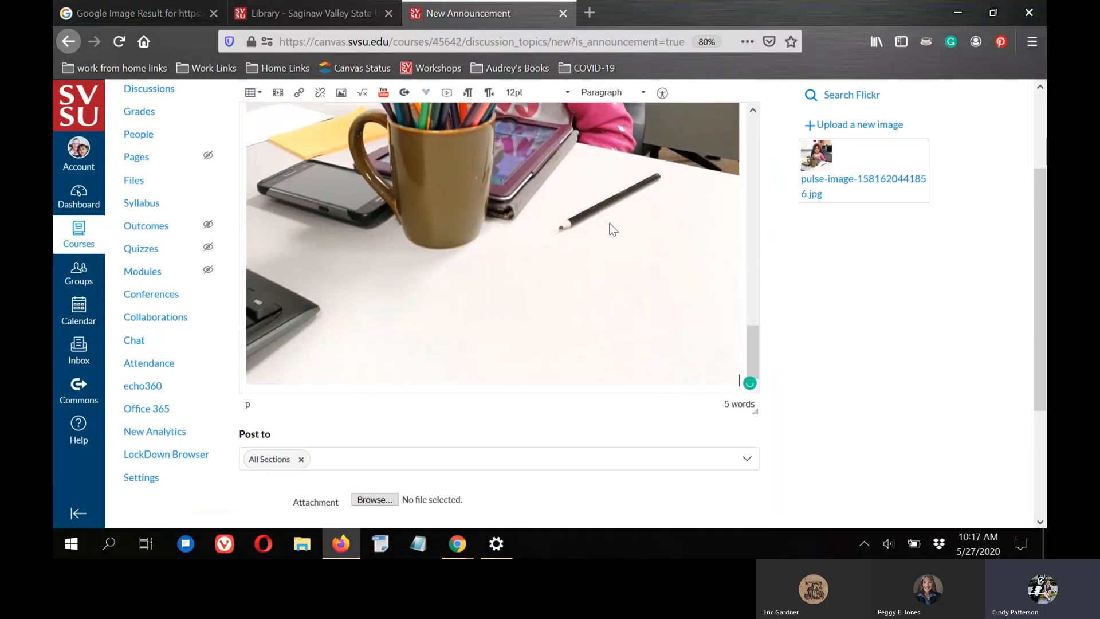
{"action": "left_click", "coordinate": [612, 229]}
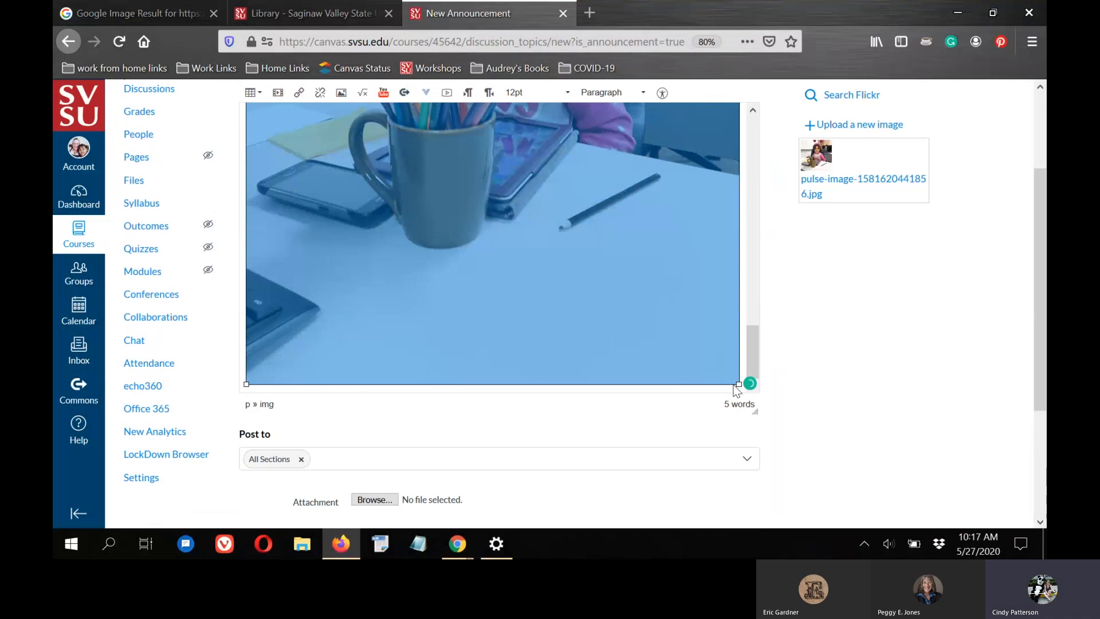
{"action": "left_click_drag", "start_coordinate": [738, 382], "coordinate": [536, 241]}
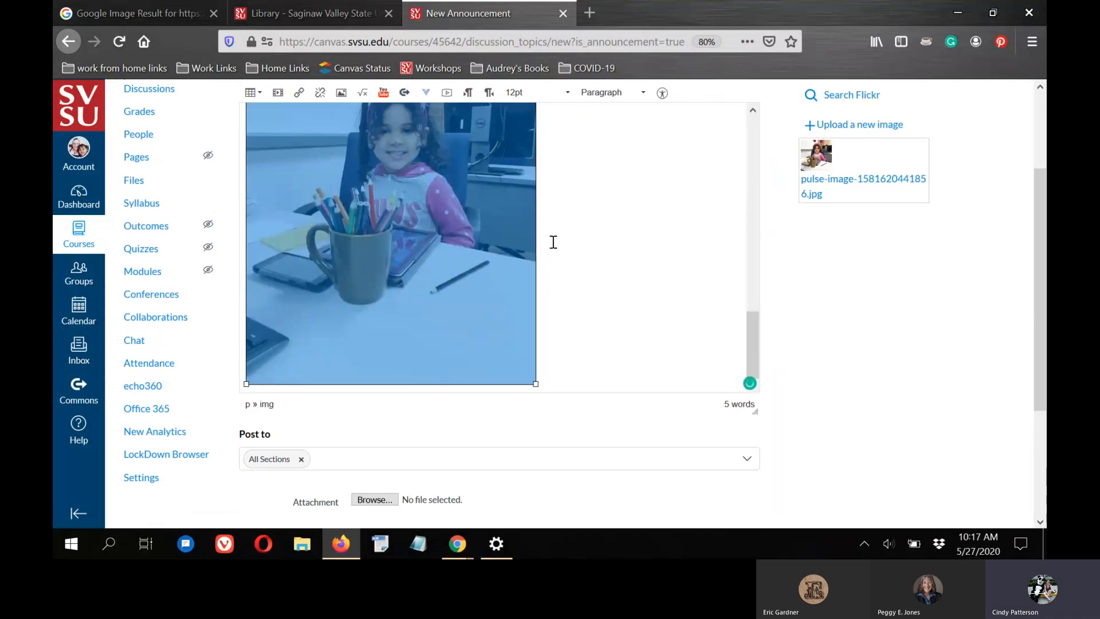
{"action": "scroll", "coordinate": [533, 258], "scroll_direction": "up", "scroll_amount": 1}
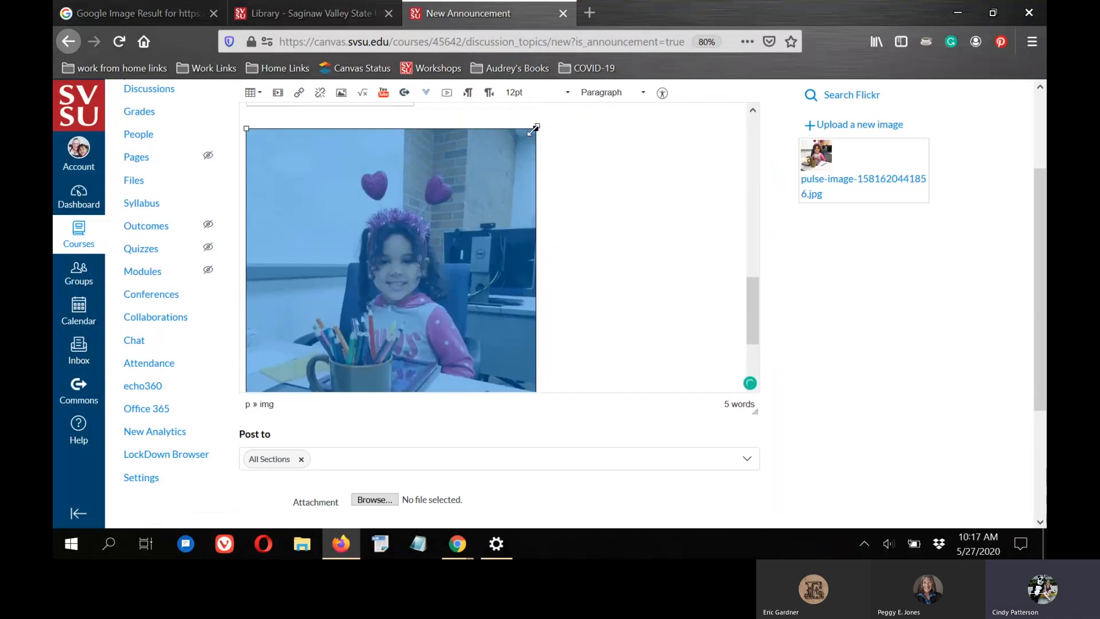
{"action": "left_click_drag", "start_coordinate": [536, 129], "coordinate": [444, 172]}
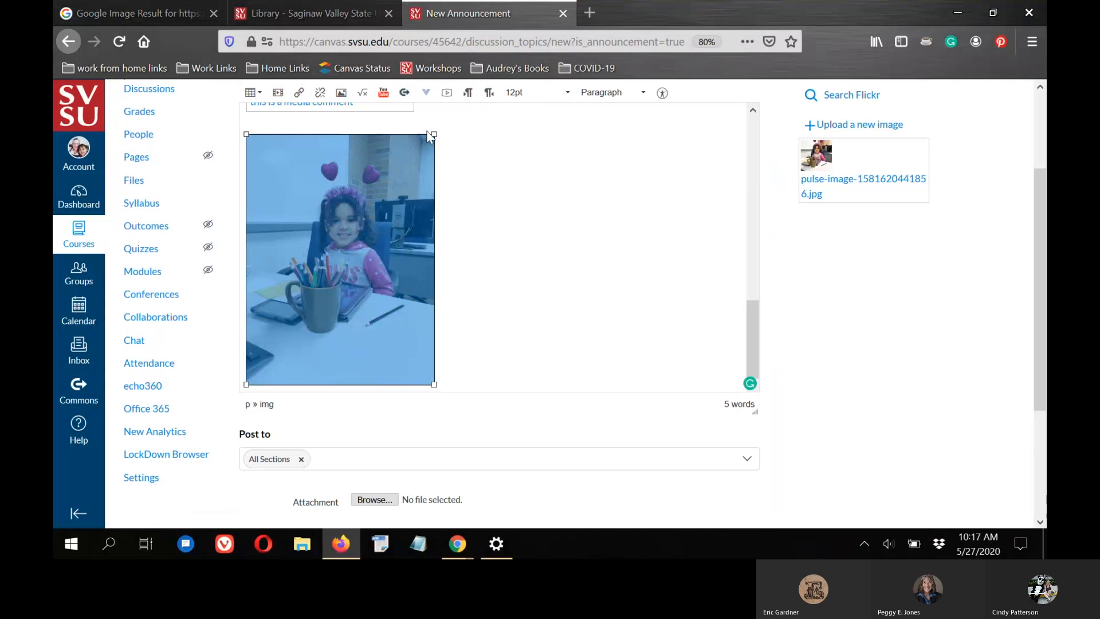
{"action": "left_click_drag", "start_coordinate": [433, 134], "coordinate": [395, 167]}
{"action": "left_click", "coordinate": [517, 240]}
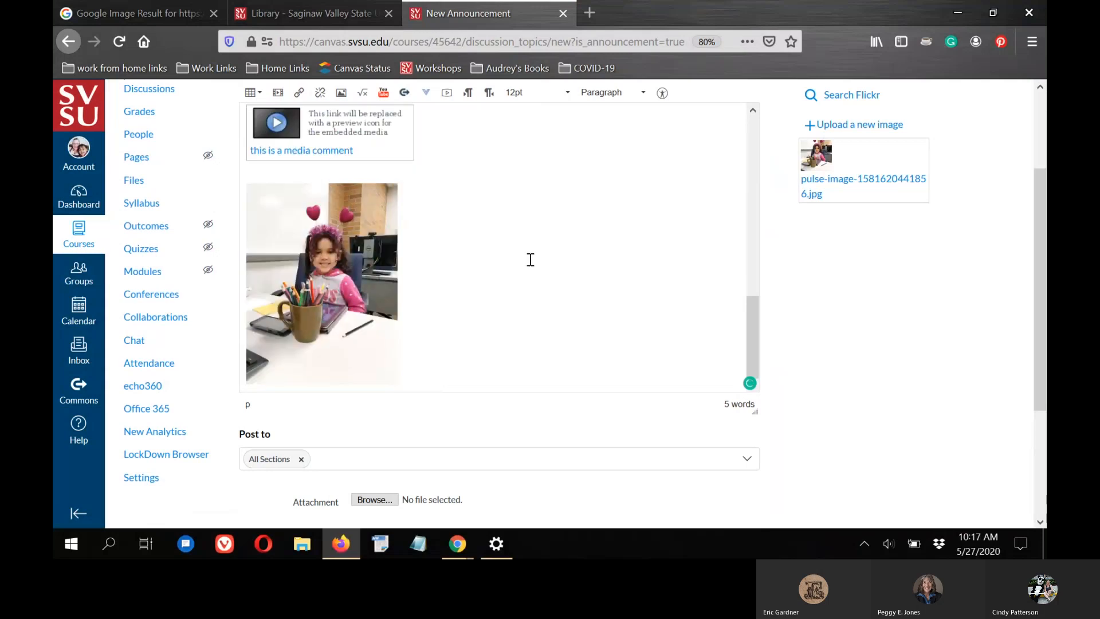
Step: Start a new line below the photo and begin inserting another image by URL
{"action": "scroll", "coordinate": [500, 322], "scroll_direction": "down", "scroll_amount": 2}
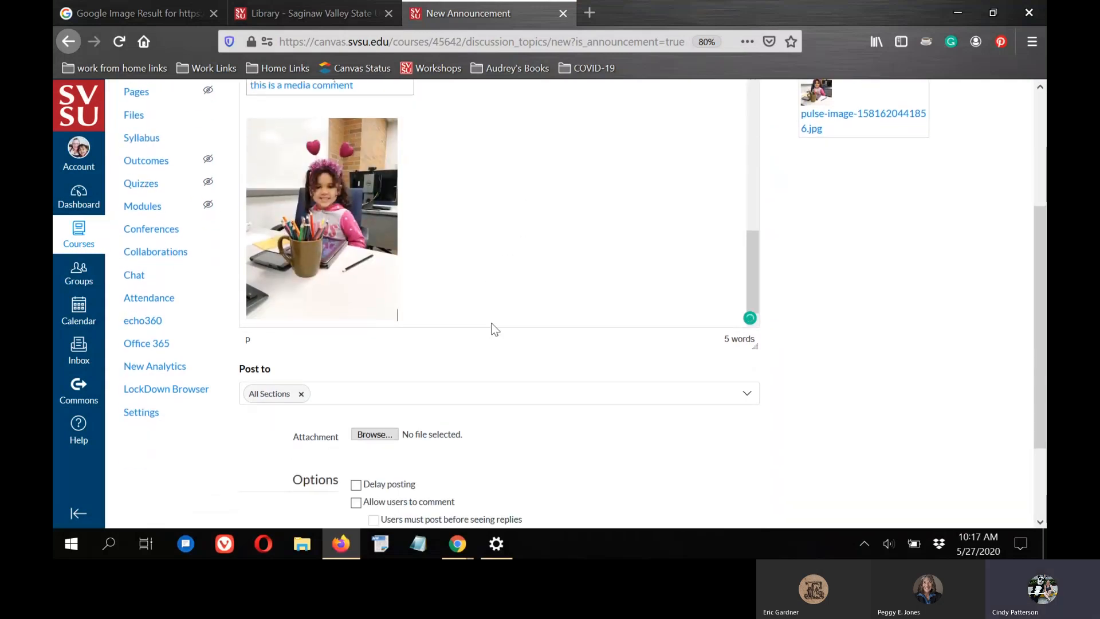
{"action": "scroll", "coordinate": [989, 172], "scroll_direction": "up", "scroll_amount": 5}
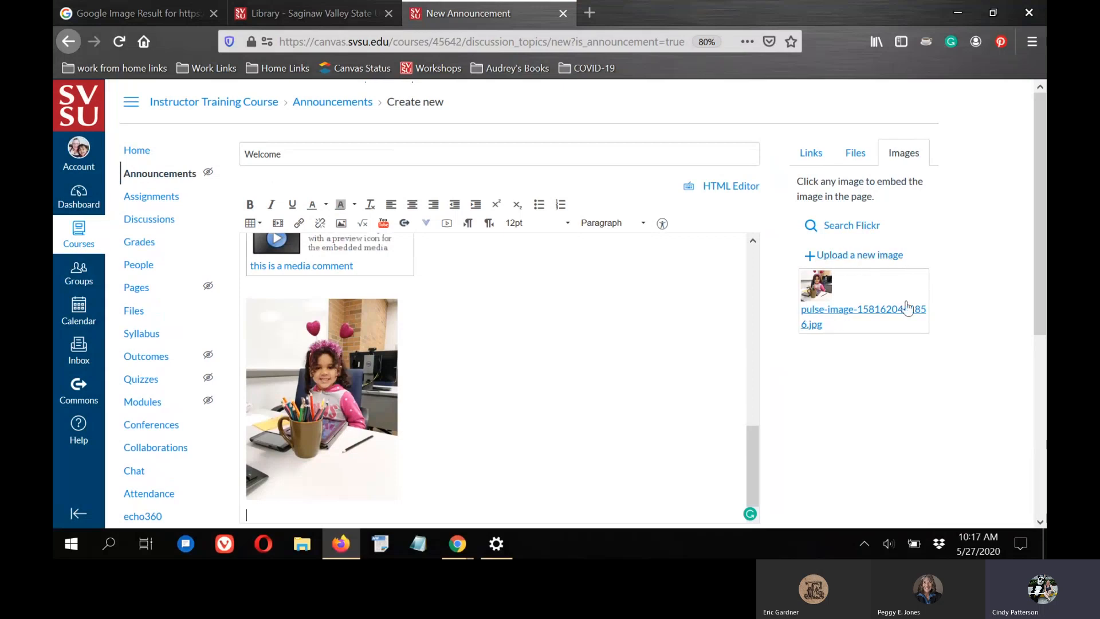
{"action": "scroll", "coordinate": [601, 293], "scroll_direction": "down", "scroll_amount": 1}
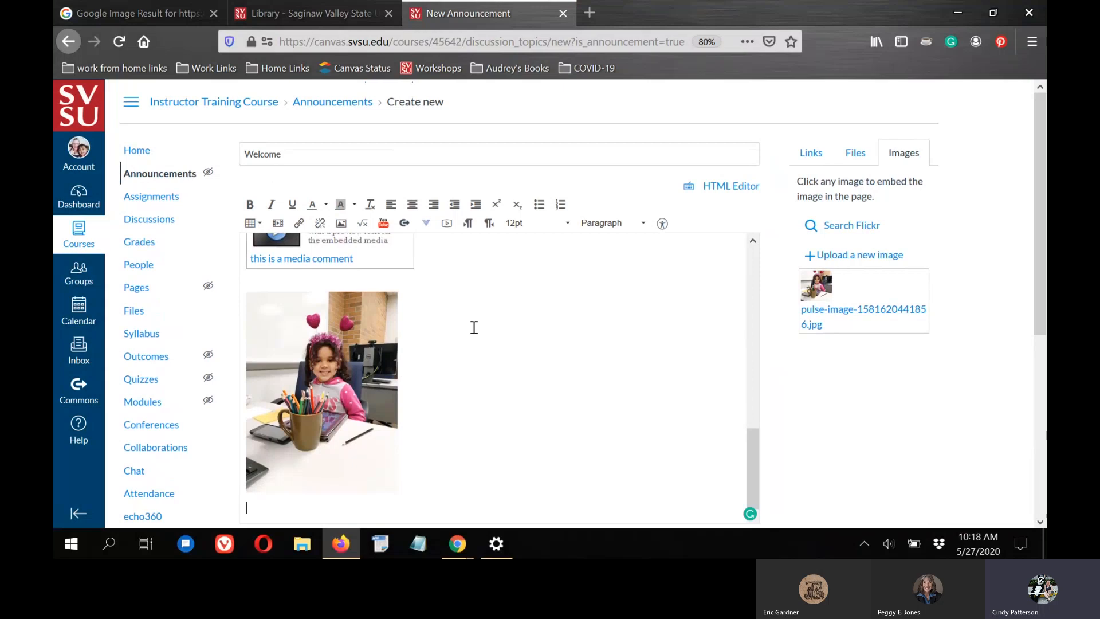
{"action": "scroll", "coordinate": [543, 349], "scroll_direction": "down", "scroll_amount": 2}
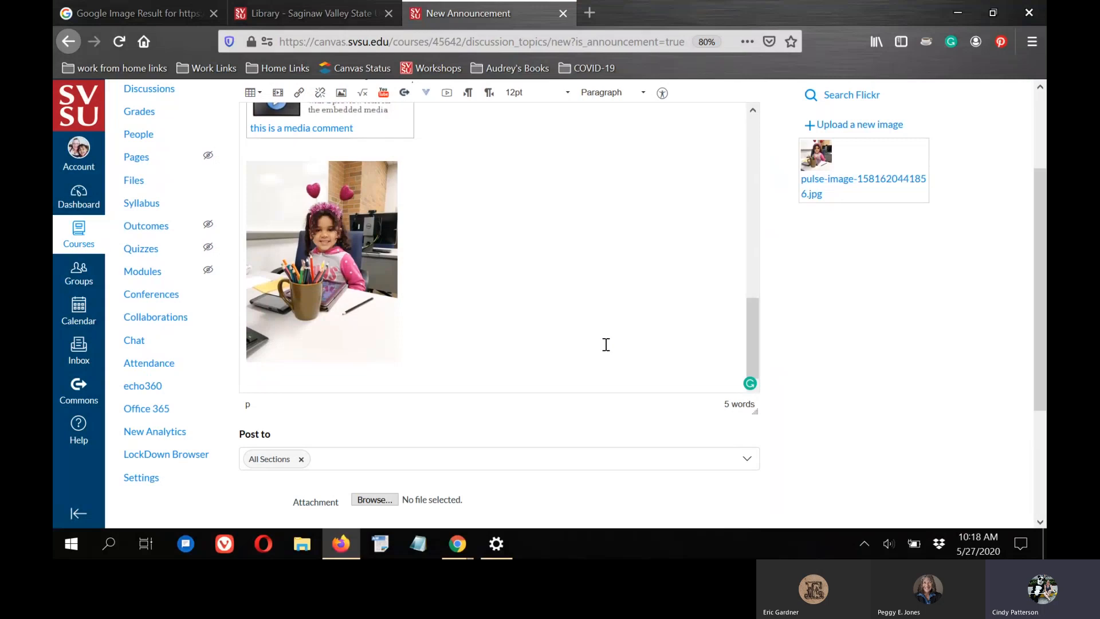
{"action": "scroll", "coordinate": [550, 309], "scroll_direction": "up", "scroll_amount": 1}
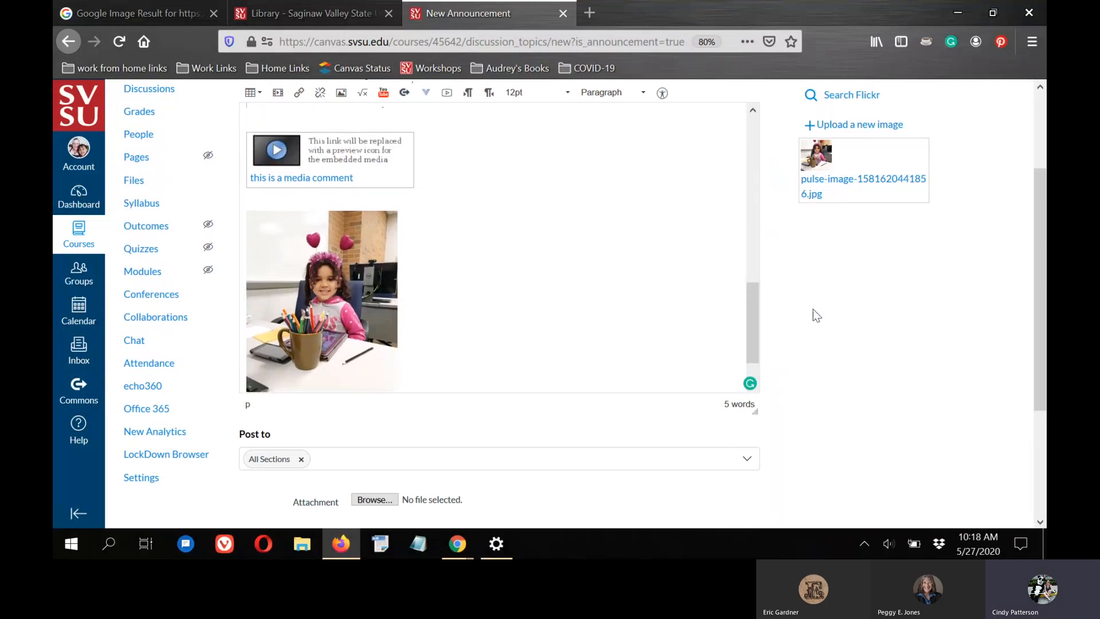
{"action": "scroll", "coordinate": [533, 255], "scroll_direction": "down", "scroll_amount": 1}
{"action": "scroll", "coordinate": [1031, 335], "scroll_direction": "up", "scroll_amount": 1}
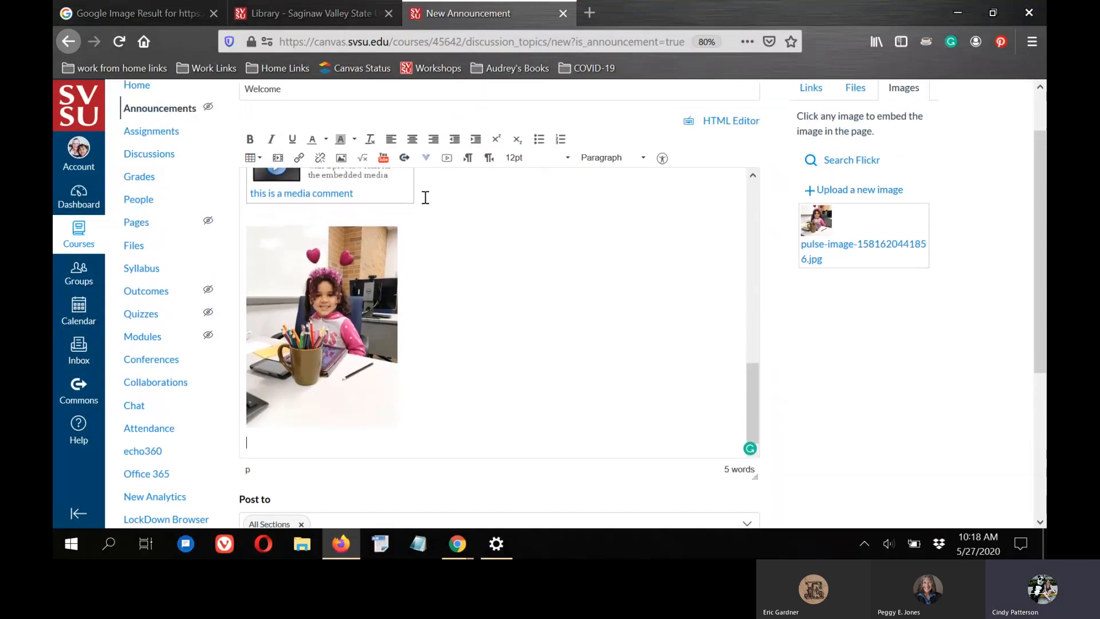
{"action": "left_click", "coordinate": [342, 160]}
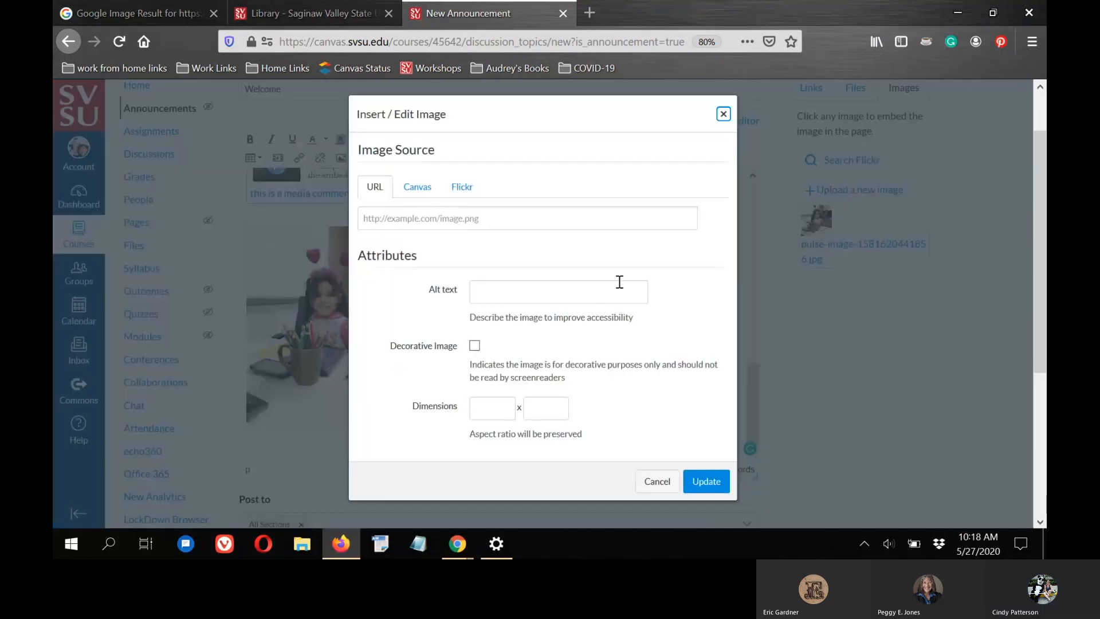
{"action": "left_click", "coordinate": [384, 215]}
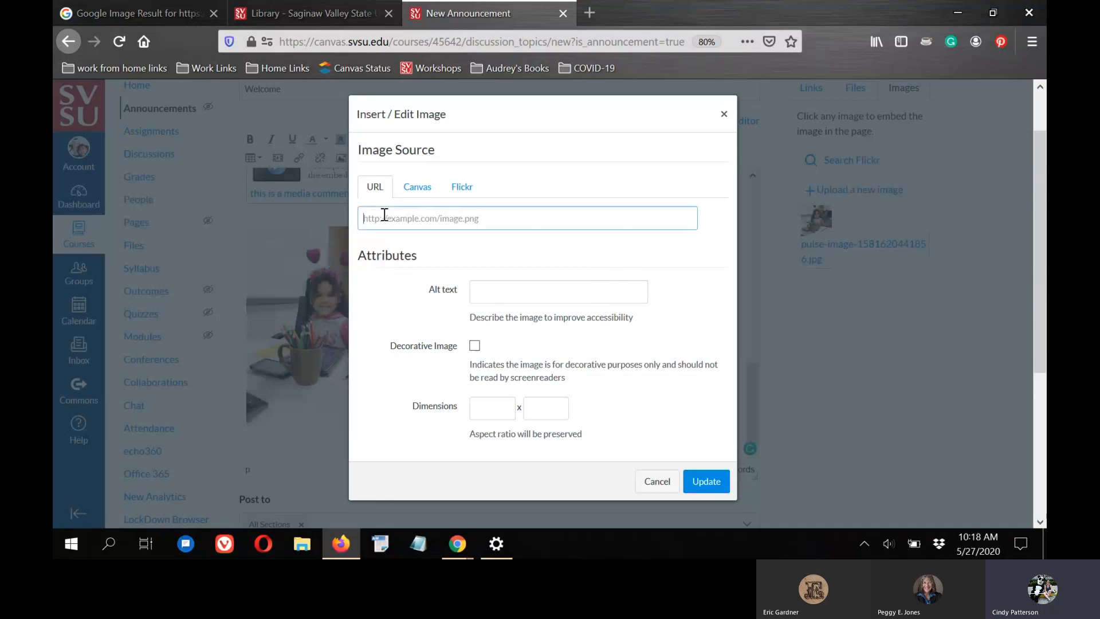
Step: Switch to the Google Images result page and copy the bookshelf picture's image location
{"action": "left_click", "coordinate": [108, 8]}
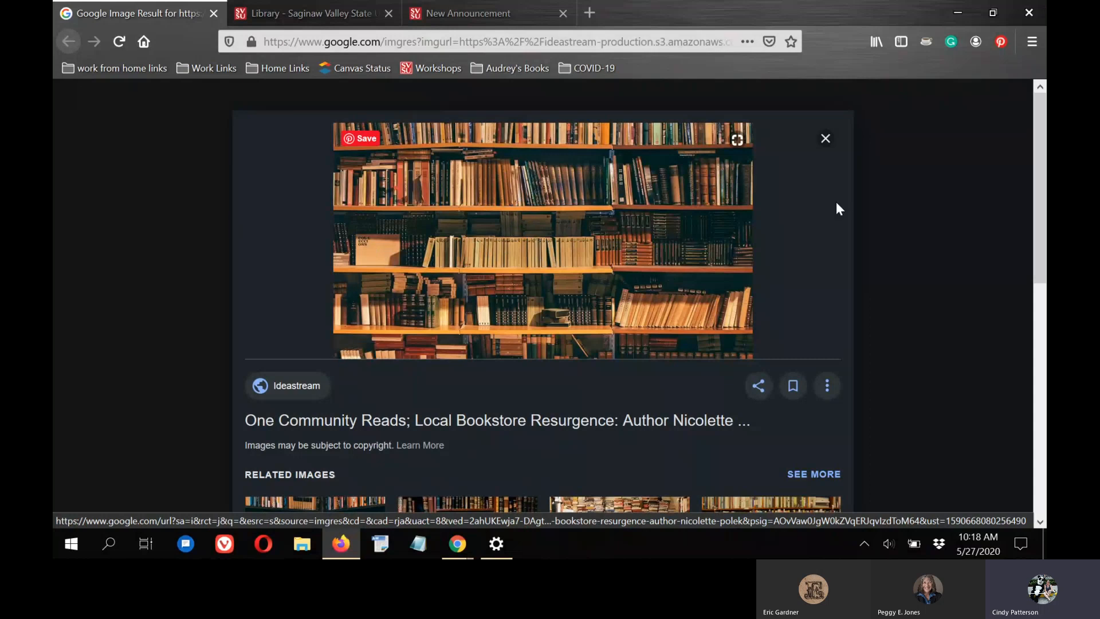
{"action": "right_click", "coordinate": [530, 196]}
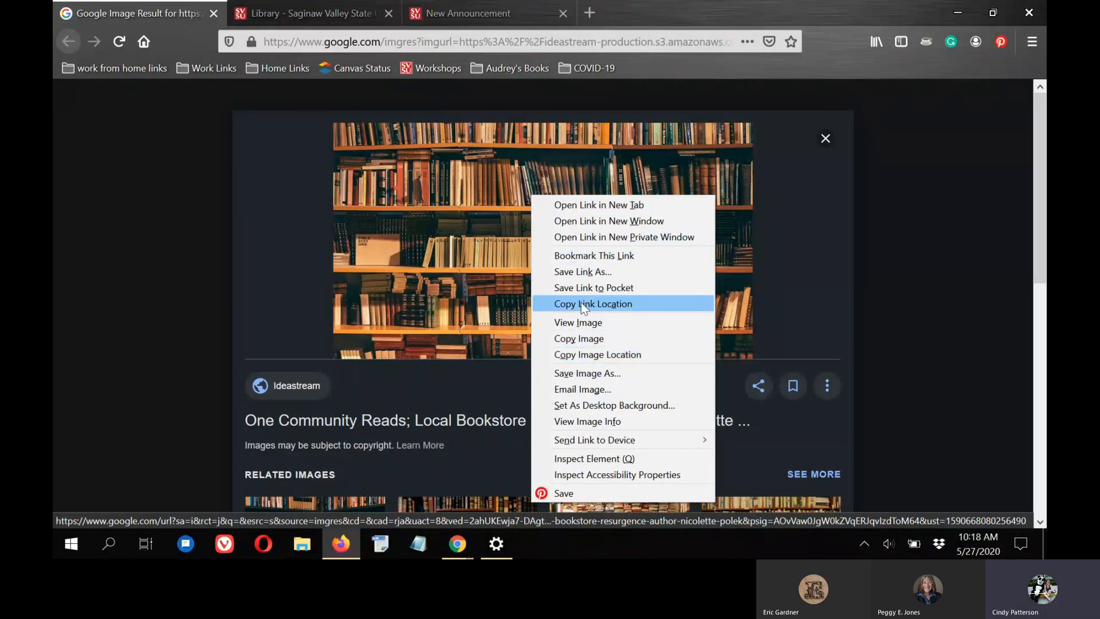
{"action": "left_click", "coordinate": [590, 355]}
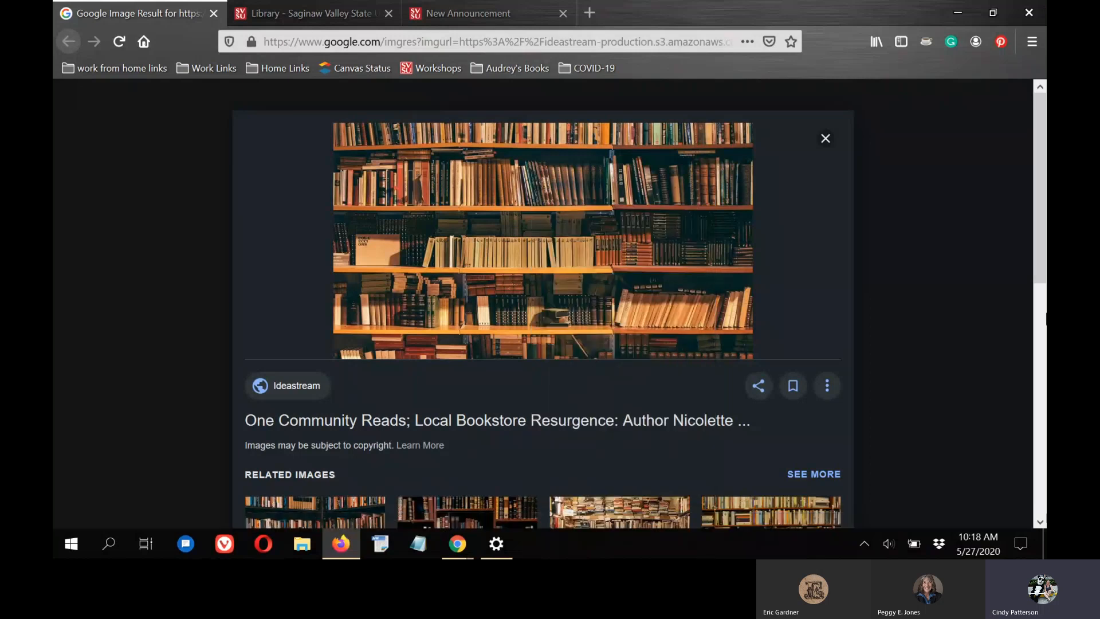
Step: Return to the announcement and insert the bookshelf image from the copied URL with the alt text "Books"
{"action": "left_click", "coordinate": [458, 10]}
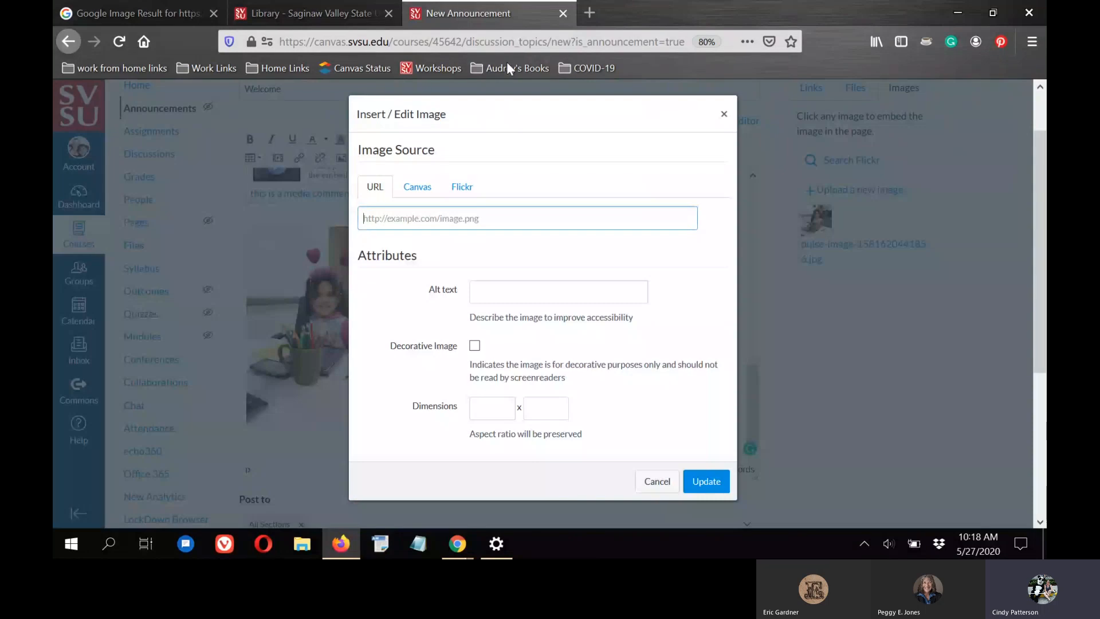
{"action": "right_click", "coordinate": [387, 220]}
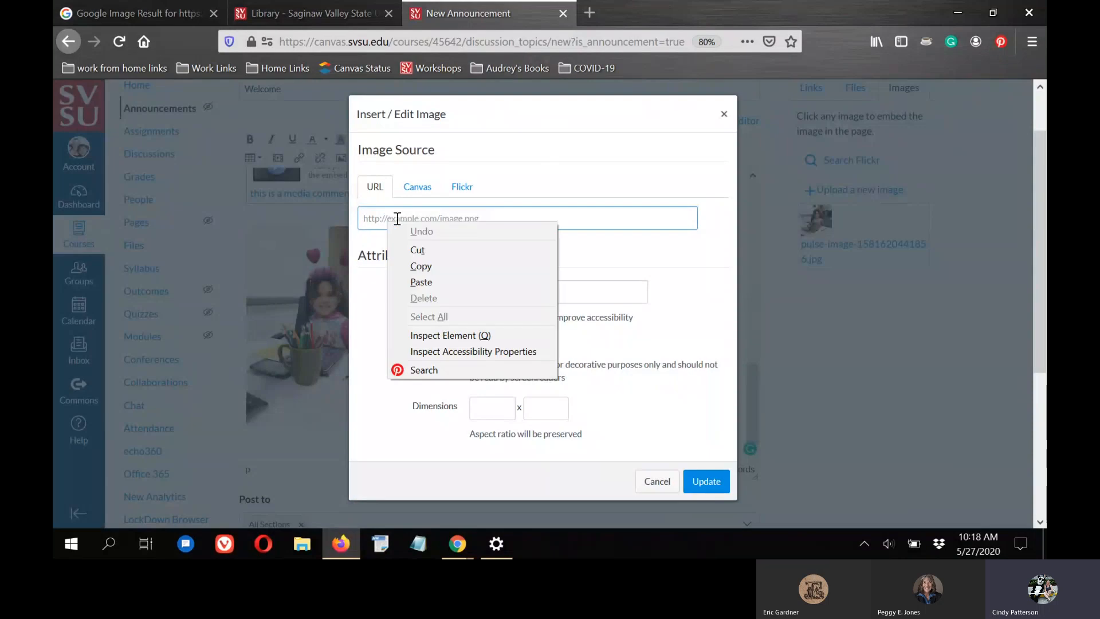
{"action": "left_click", "coordinate": [419, 287]}
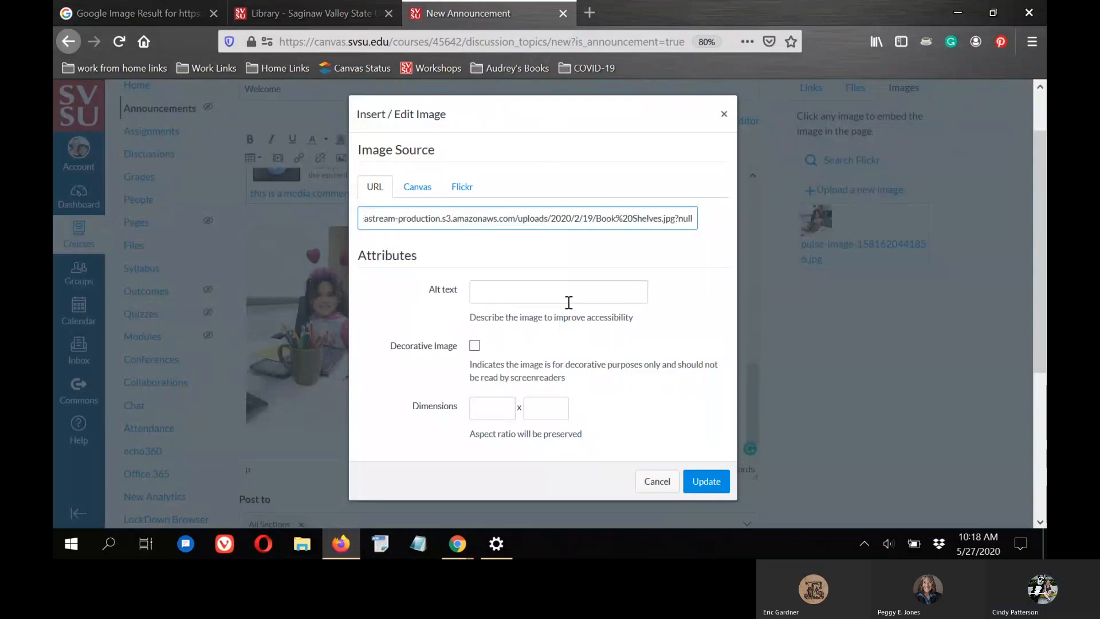
{"action": "left_click", "coordinate": [568, 302]}
{"action": "type", "text": "B"}
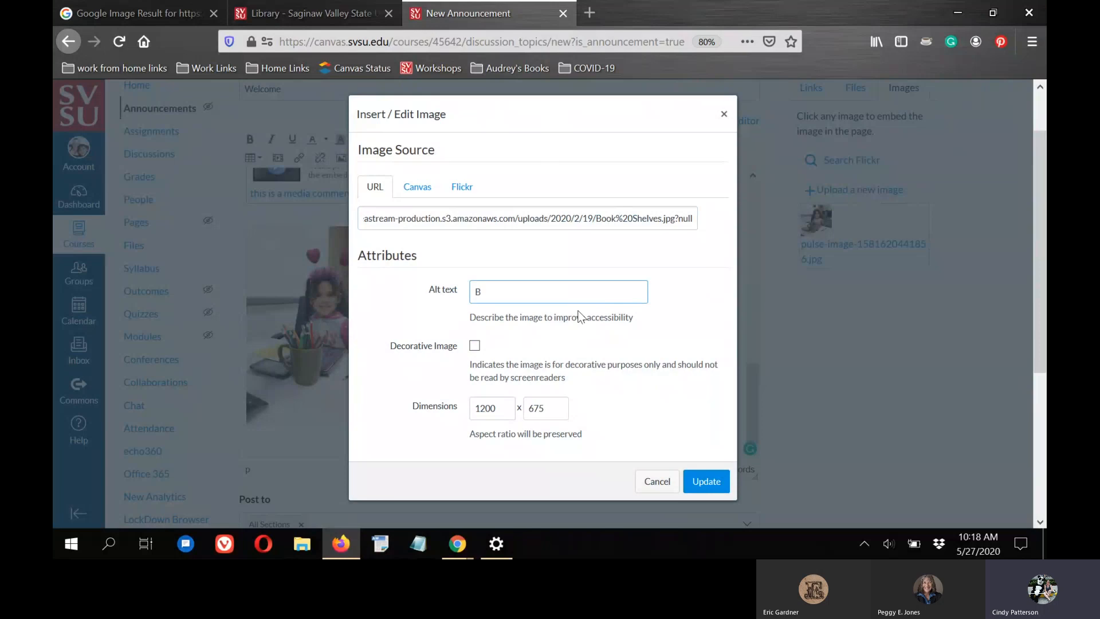
{"action": "type", "text": "ooks"}
{"action": "left_click", "coordinate": [708, 483]}
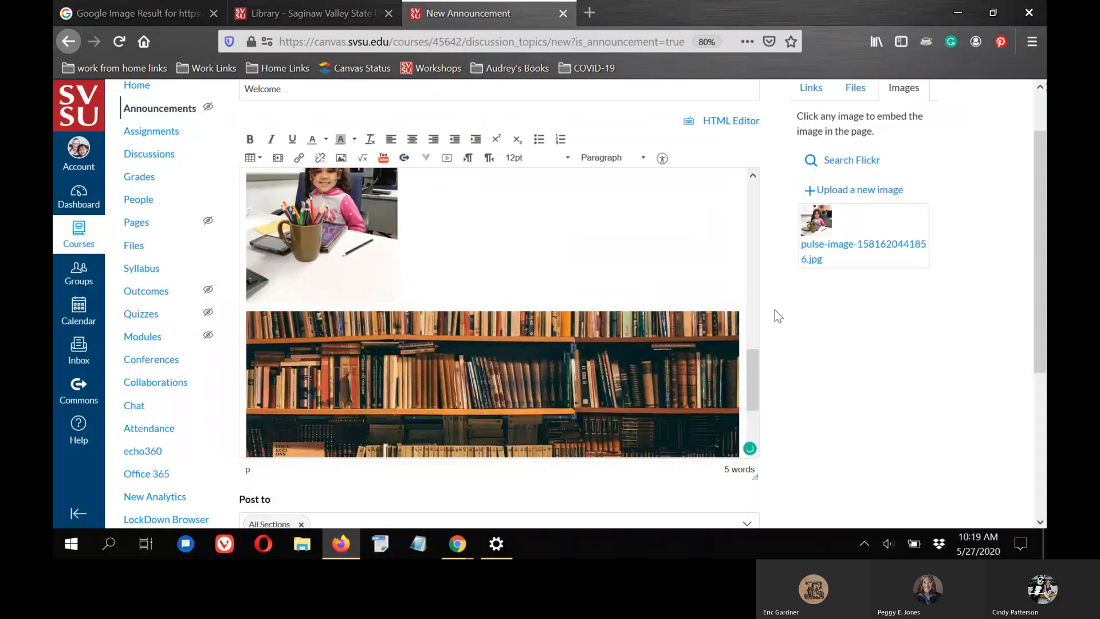
Step: Shrink the bookshelf image proportionally to just over a third of the editor's width and start a new line below it
{"action": "scroll", "coordinate": [626, 298], "scroll_direction": "down", "scroll_amount": 2}
{"action": "left_click", "coordinate": [538, 302]}
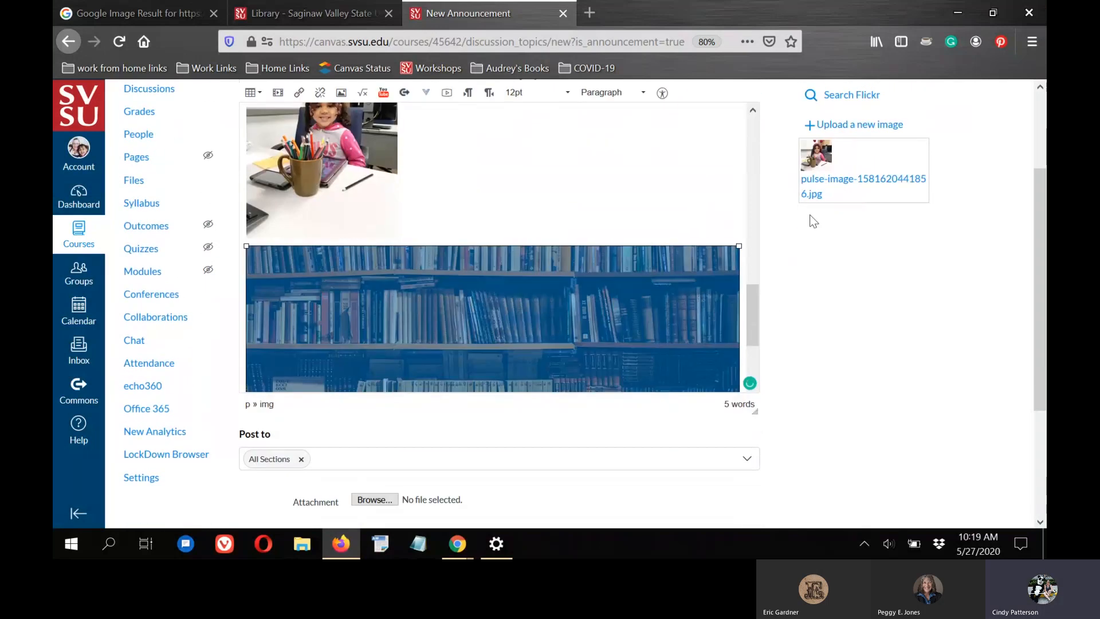
{"action": "left_click_drag", "start_coordinate": [738, 247], "coordinate": [454, 316]}
{"action": "left_click_drag", "start_coordinate": [454, 269], "coordinate": [431, 281]}
{"action": "left_click", "coordinate": [638, 306]}
{"action": "scroll", "coordinate": [517, 313], "scroll_direction": "down", "scroll_amount": 3}
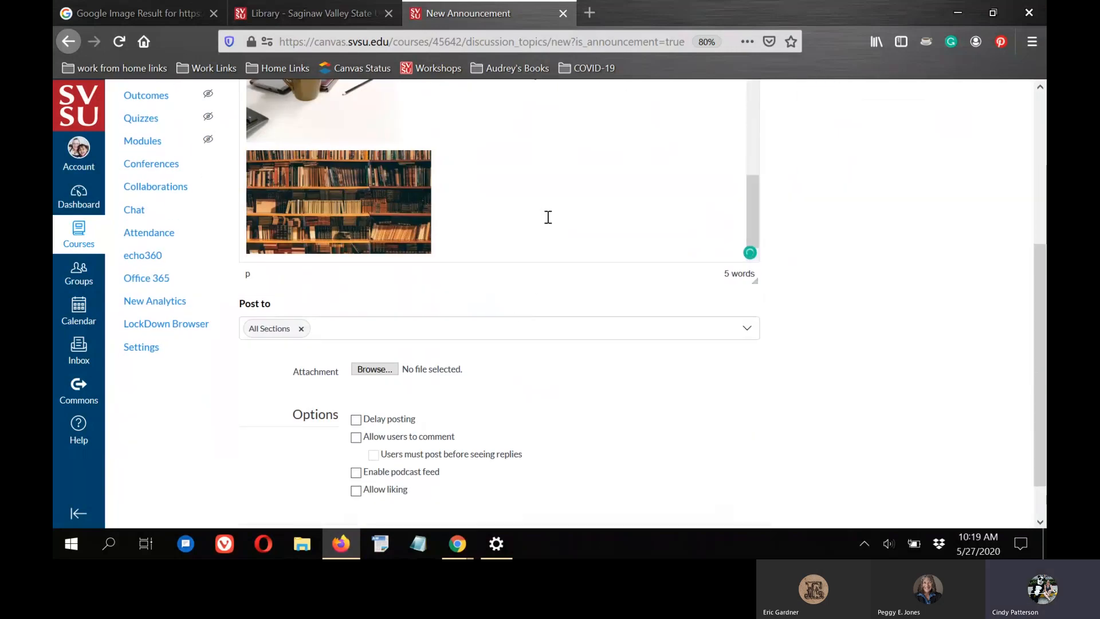
{"action": "key", "text": "Return"}
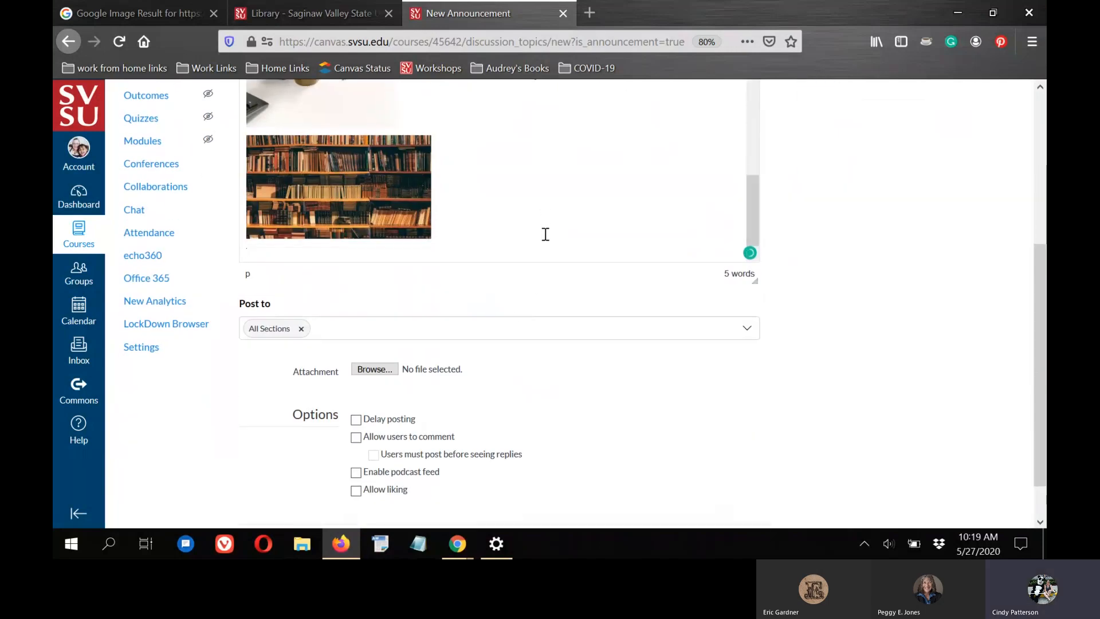
Step: Examine the course files and Flickr image sources available for inserting an image, and cancel without inserting one
{"action": "scroll", "coordinate": [579, 228], "scroll_direction": "up", "scroll_amount": 2}
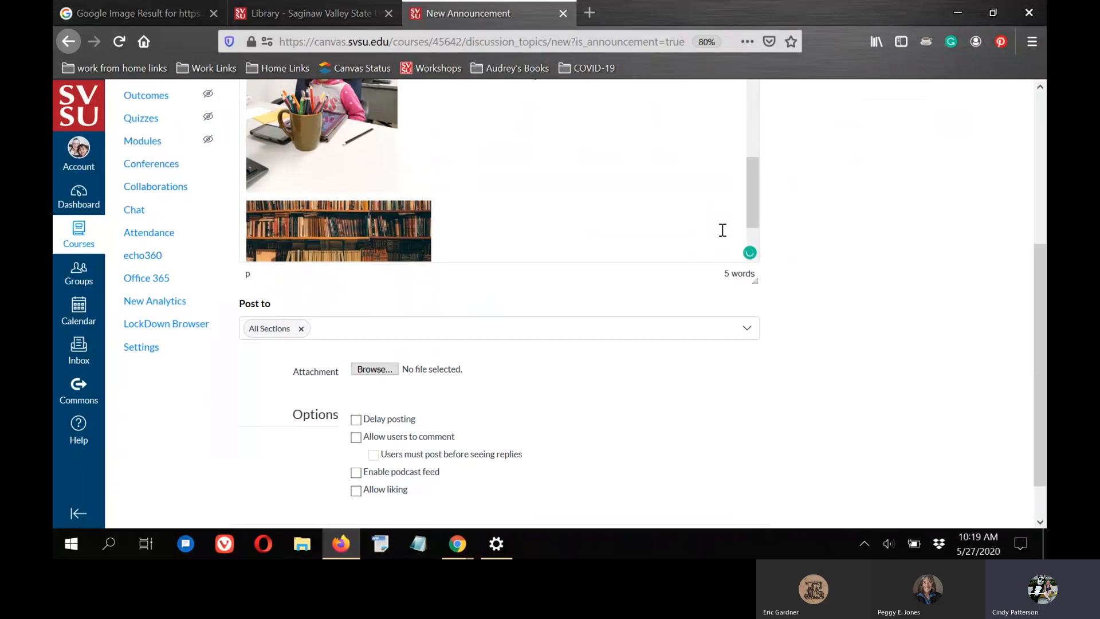
{"action": "scroll", "coordinate": [700, 243], "scroll_direction": "down", "scroll_amount": 2}
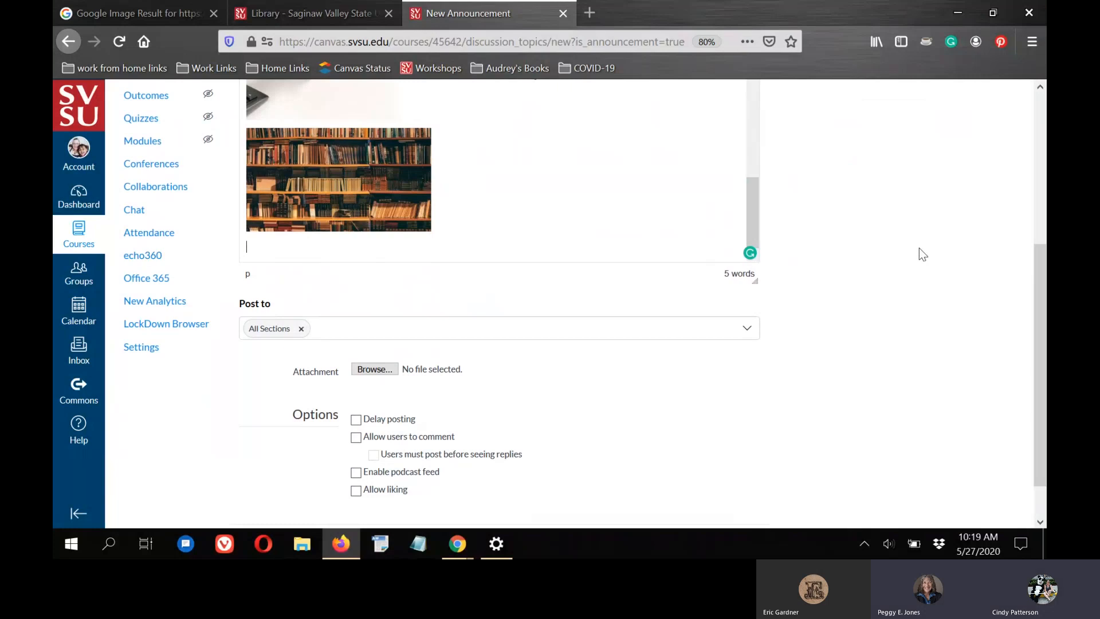
{"action": "scroll", "coordinate": [849, 245], "scroll_direction": "up", "scroll_amount": 3}
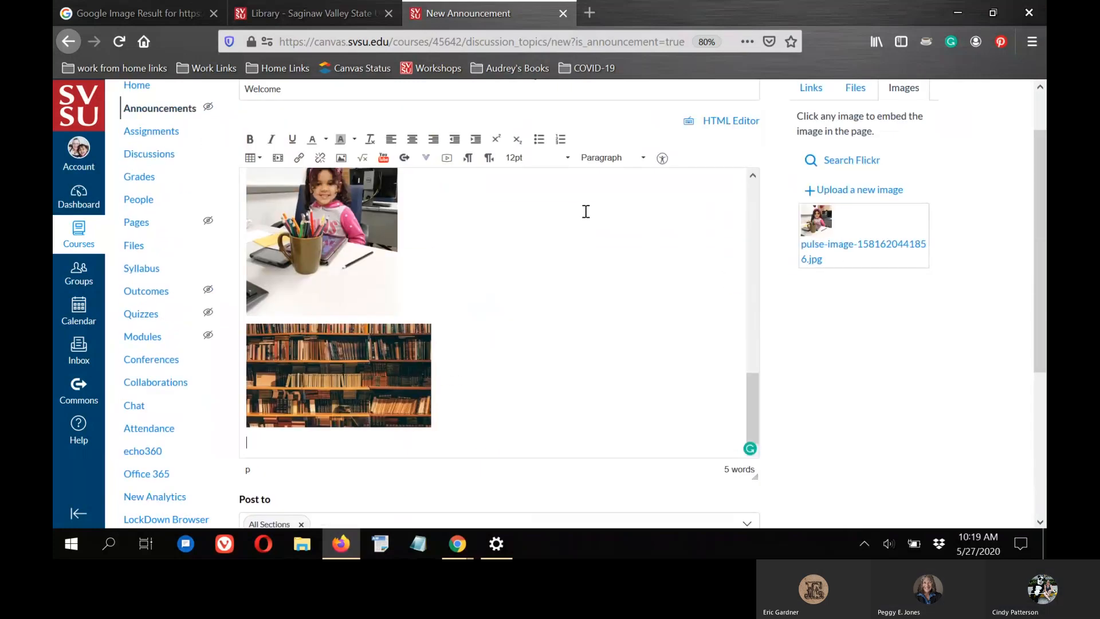
{"action": "left_click", "coordinate": [341, 159]}
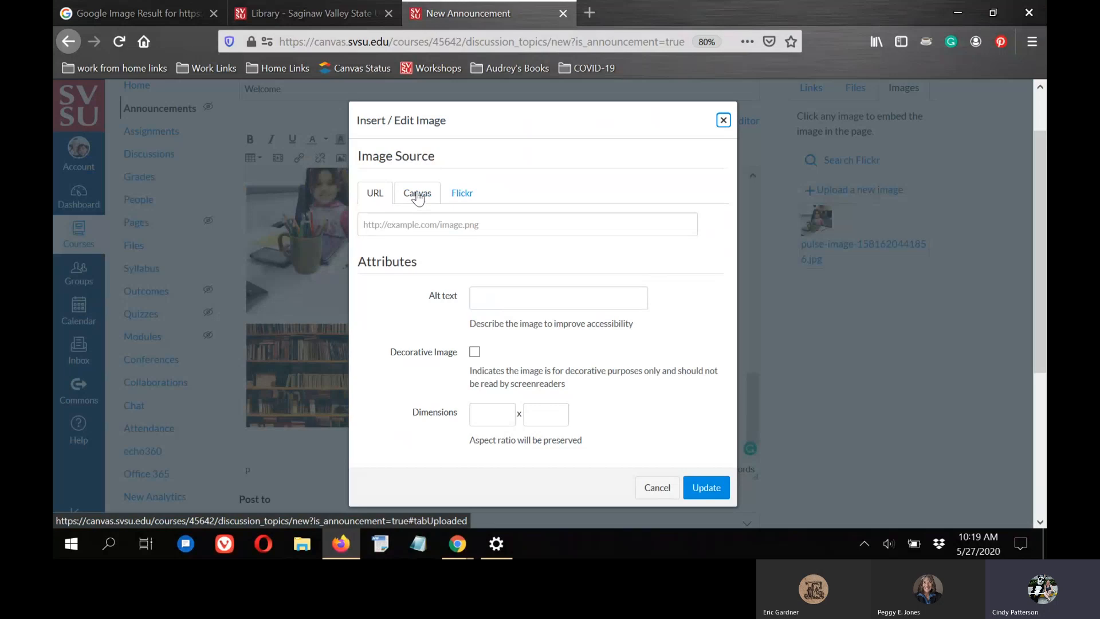
{"action": "left_click", "coordinate": [418, 197]}
{"action": "left_click", "coordinate": [365, 257]}
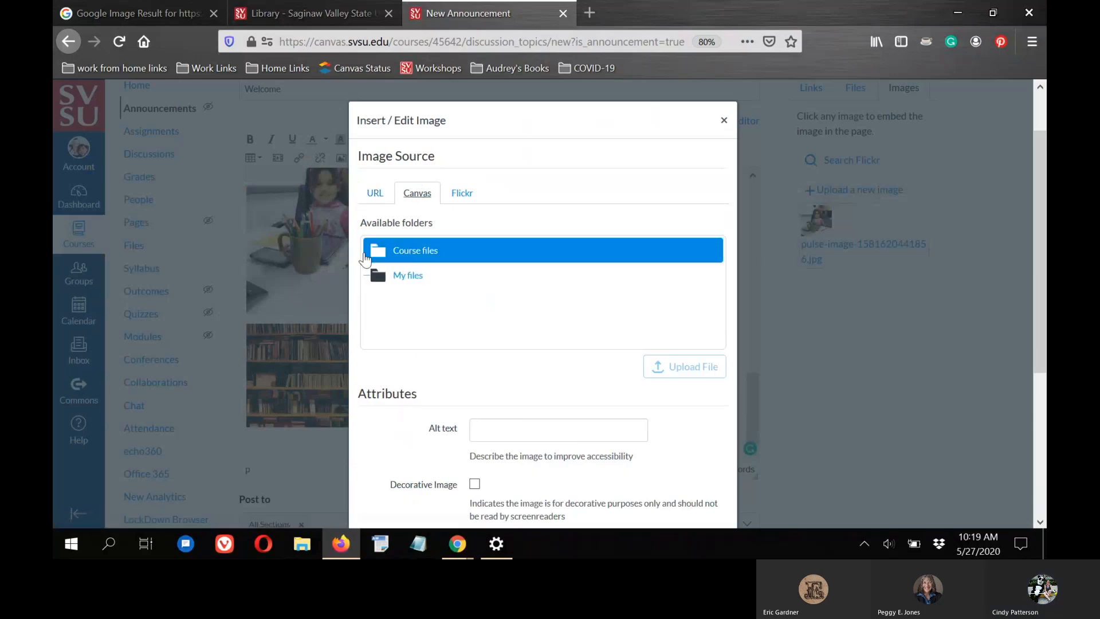
{"action": "left_click", "coordinate": [367, 275]}
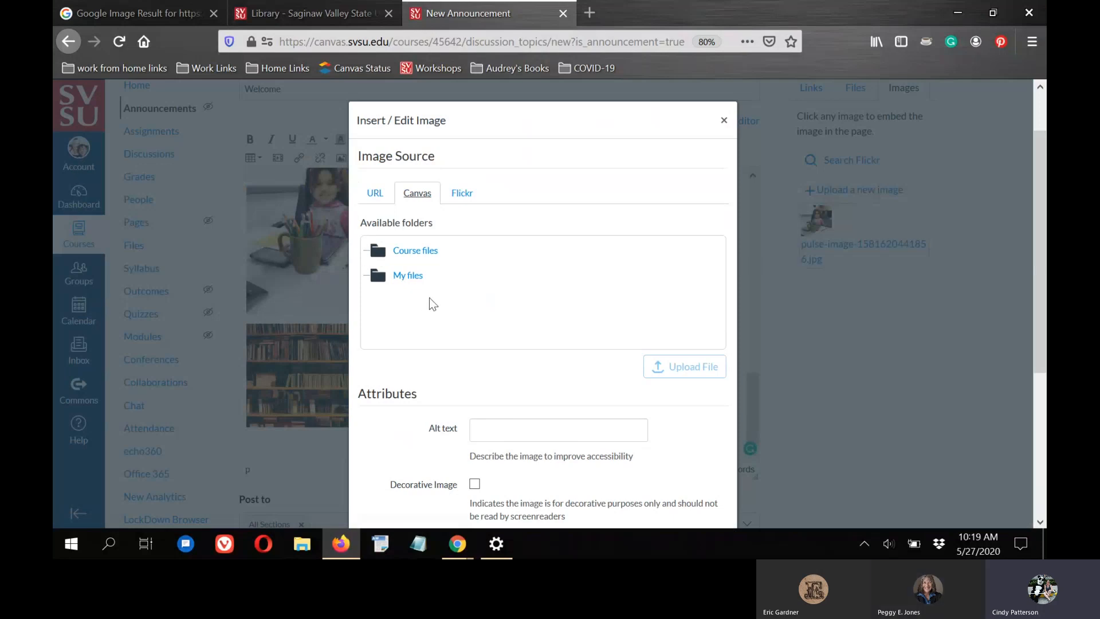
{"action": "left_click", "coordinate": [424, 250]}
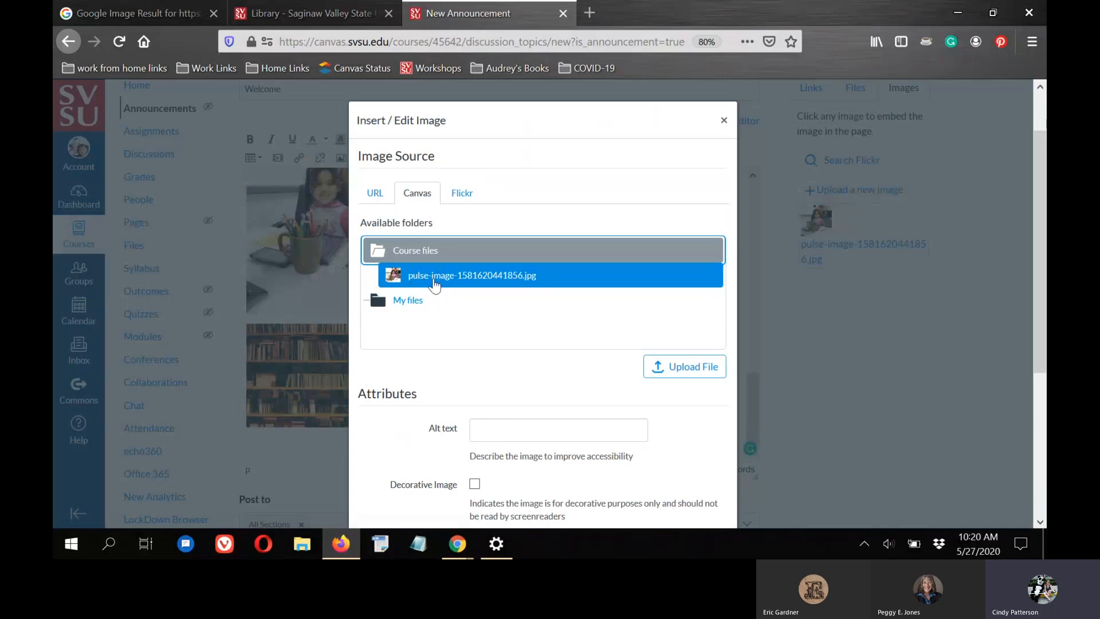
{"action": "left_click", "coordinate": [468, 193]}
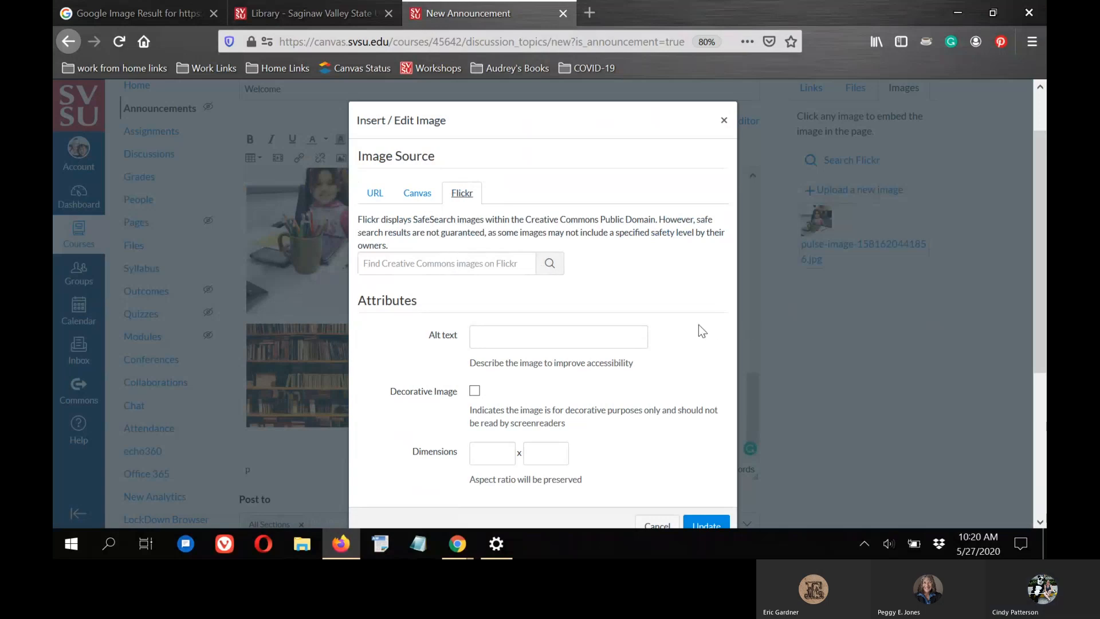
{"action": "scroll", "coordinate": [699, 325], "scroll_direction": "down", "scroll_amount": 2}
{"action": "left_click", "coordinate": [655, 465]}
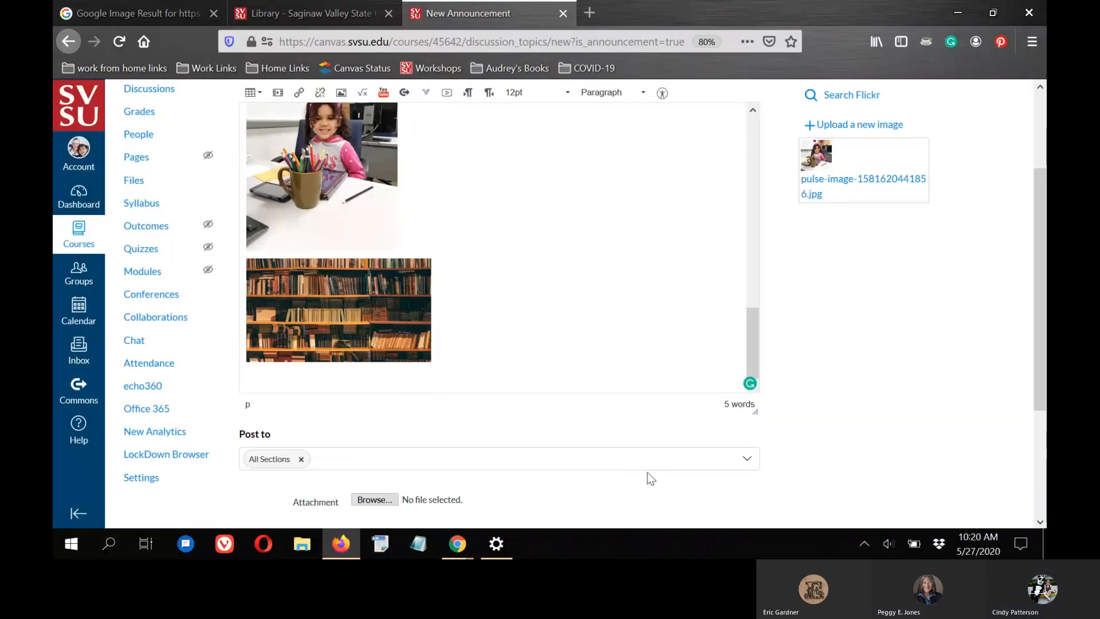
Step: Try the Delay posting and Allow liking options for the announcement, leaving both turned off
{"action": "scroll", "coordinate": [614, 287], "scroll_direction": "down", "scroll_amount": 2}
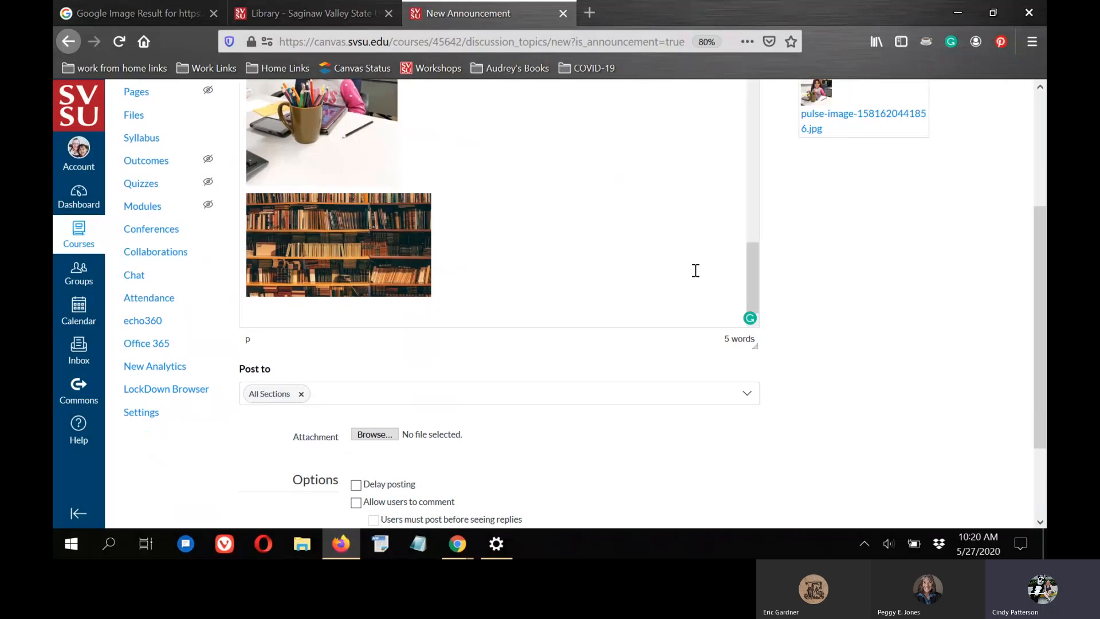
{"action": "scroll", "coordinate": [704, 272], "scroll_direction": "up", "scroll_amount": 4}
{"action": "scroll", "coordinate": [1027, 321], "scroll_direction": "up", "scroll_amount": 6}
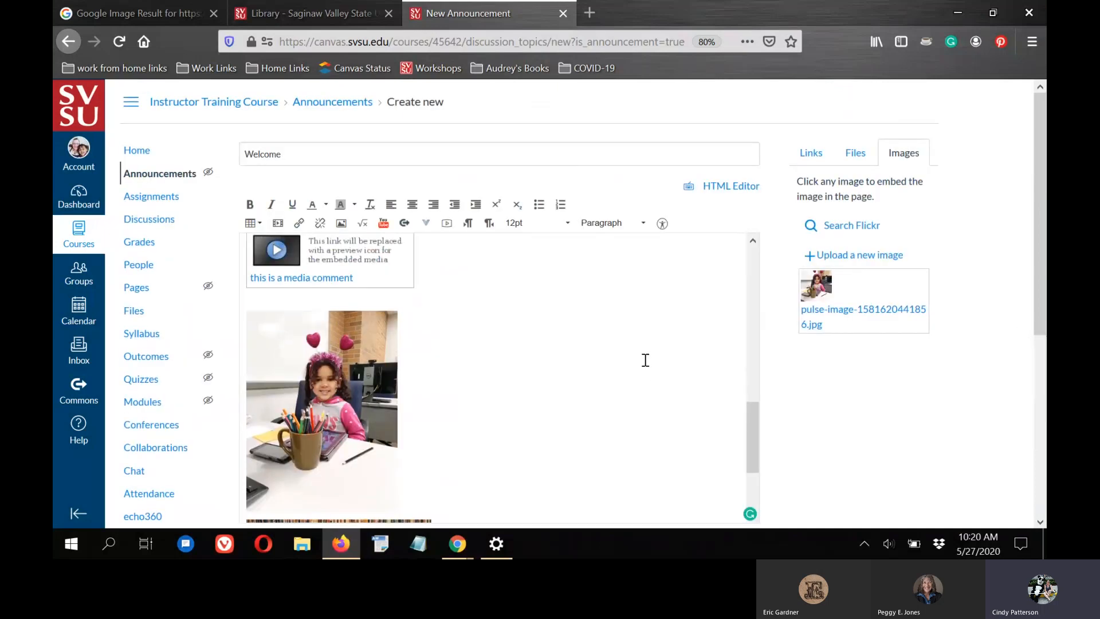
{"action": "scroll", "coordinate": [645, 360], "scroll_direction": "down", "scroll_amount": 3}
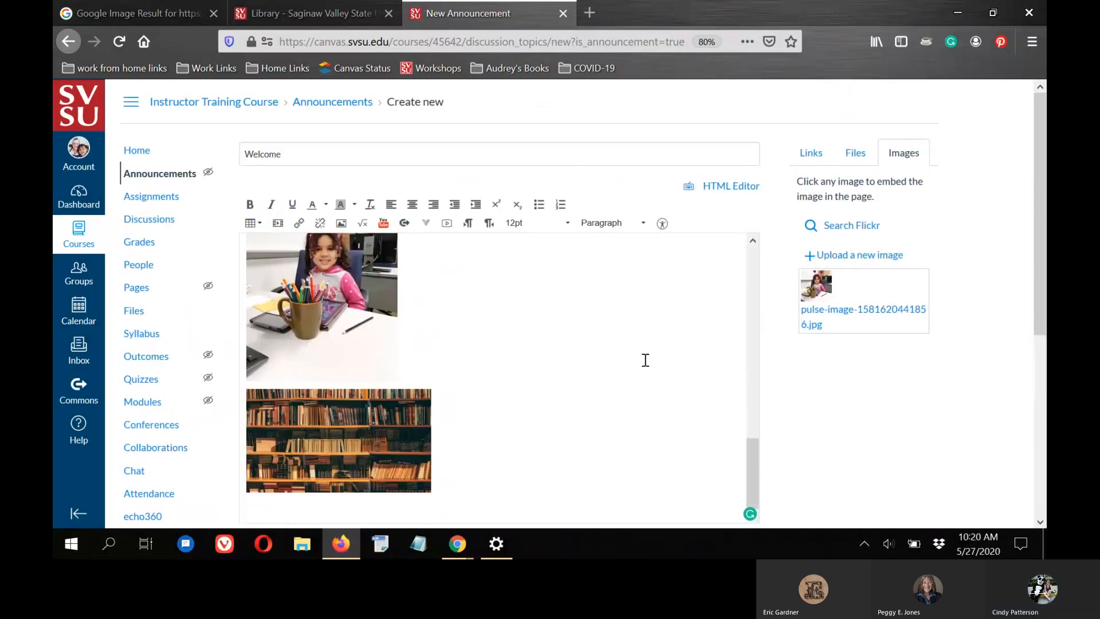
{"action": "scroll", "coordinate": [630, 356], "scroll_direction": "down", "scroll_amount": 2}
{"action": "scroll", "coordinate": [602, 342], "scroll_direction": "down", "scroll_amount": 3}
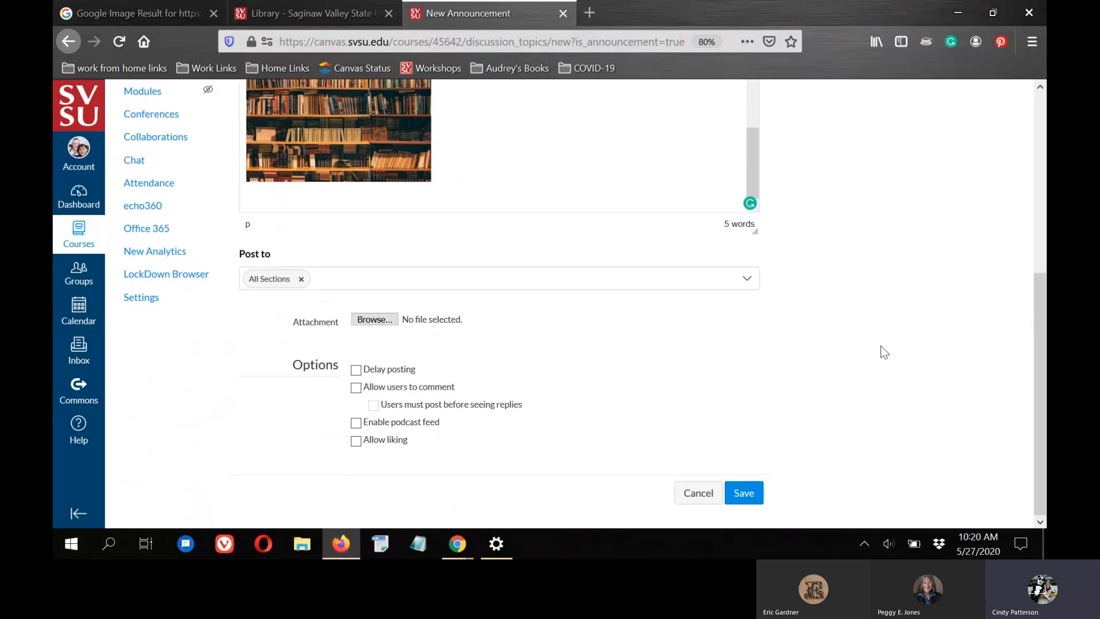
{"action": "left_click", "coordinate": [356, 371]}
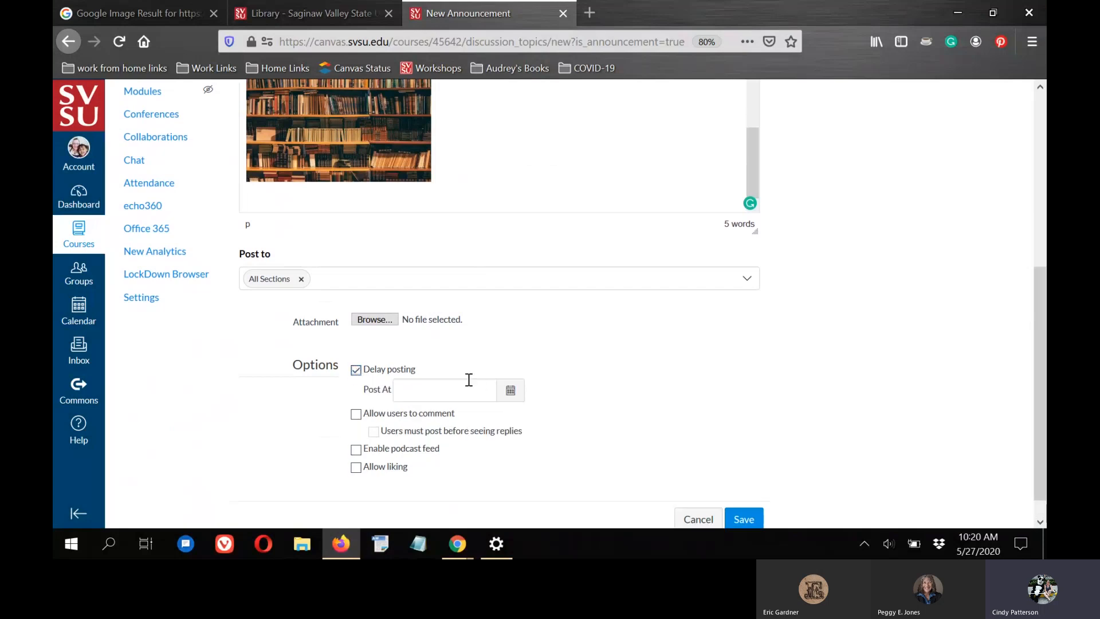
{"action": "left_click", "coordinate": [356, 370]}
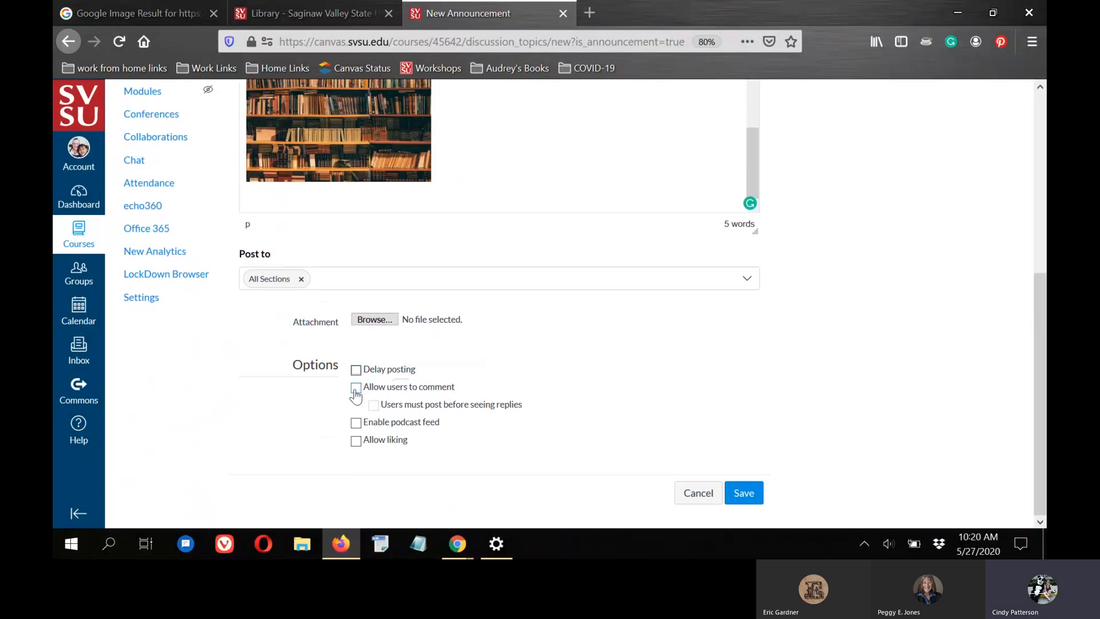
{"action": "left_click", "coordinate": [356, 440]}
{"action": "left_click", "coordinate": [356, 441]}
Step: Save the Welcome announcement and review its embedded videos, audio comment and images on the posted page
{"action": "left_click", "coordinate": [745, 494]}
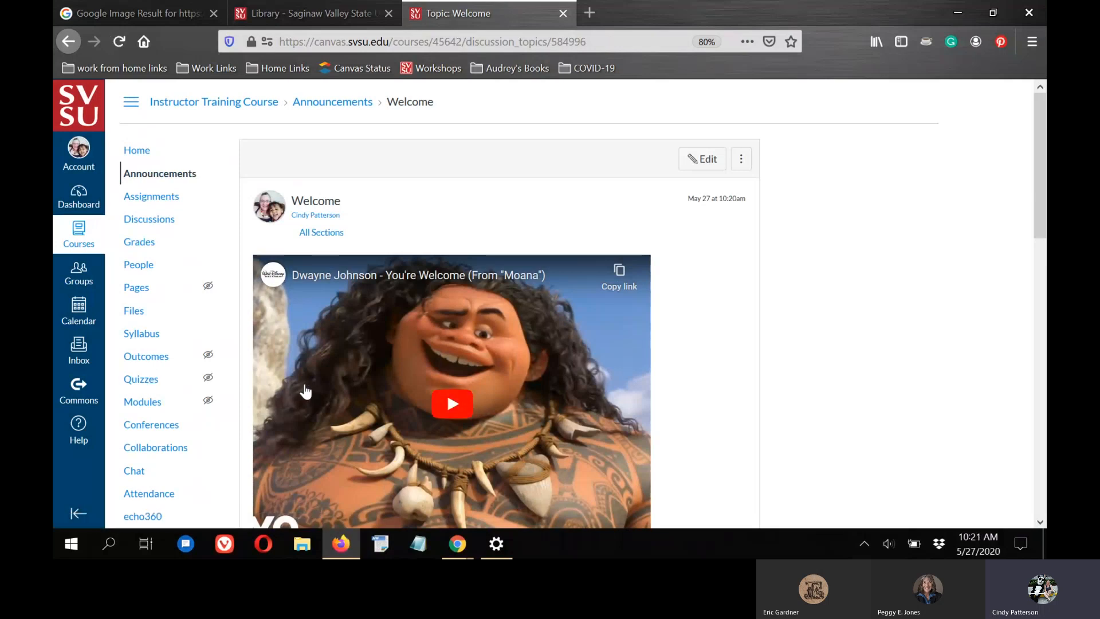
{"action": "scroll", "coordinate": [727, 377], "scroll_direction": "down", "scroll_amount": 4}
{"action": "scroll", "coordinate": [727, 378], "scroll_direction": "down", "scroll_amount": 2}
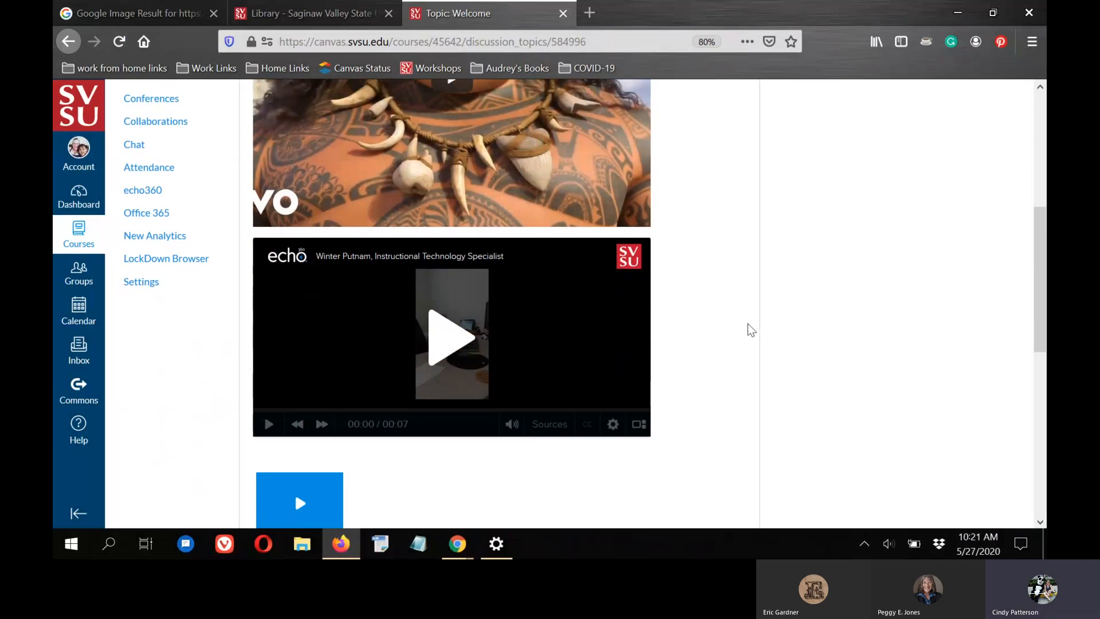
{"action": "scroll", "coordinate": [734, 308], "scroll_direction": "down", "scroll_amount": 2}
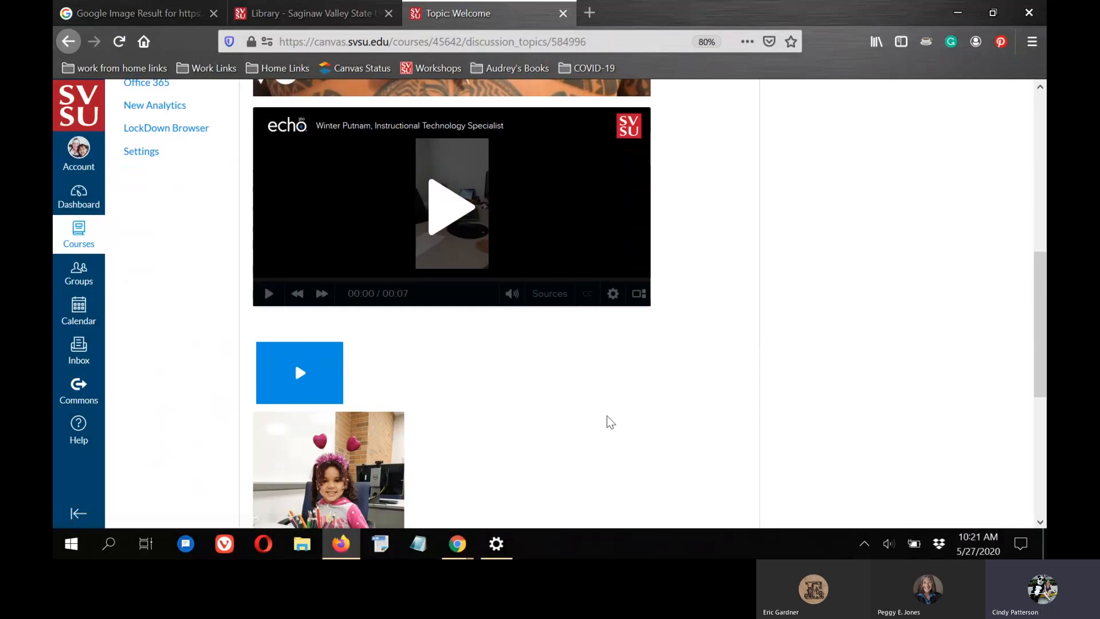
{"action": "scroll", "coordinate": [638, 381], "scroll_direction": "down", "scroll_amount": 3}
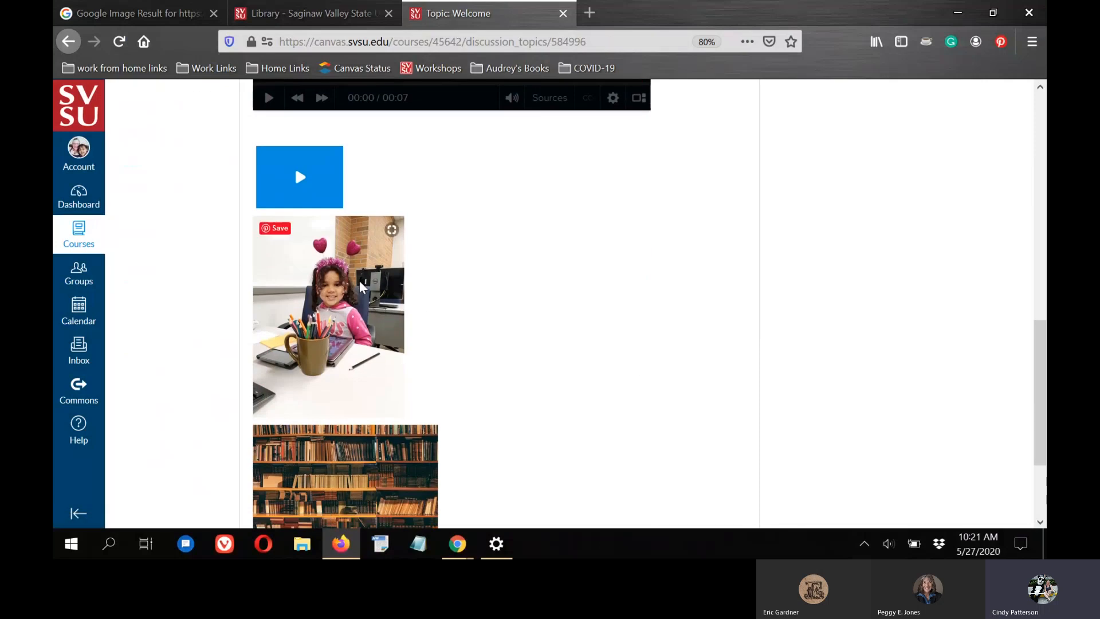
{"action": "scroll", "coordinate": [578, 323], "scroll_direction": "down", "scroll_amount": 2}
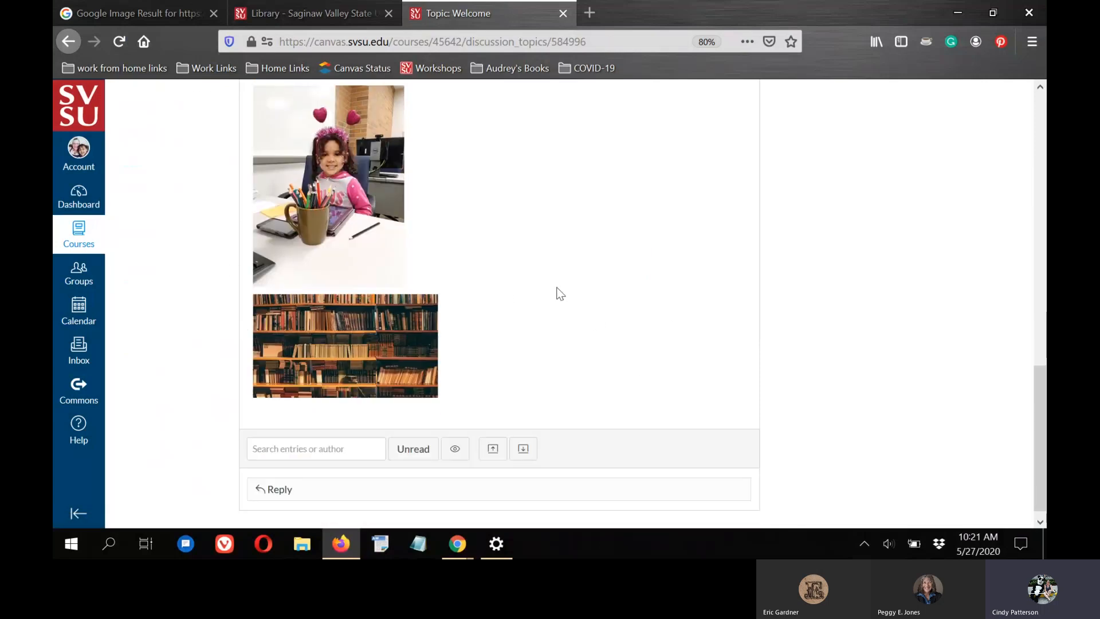
{"action": "scroll", "coordinate": [675, 282], "scroll_direction": "up", "scroll_amount": 3}
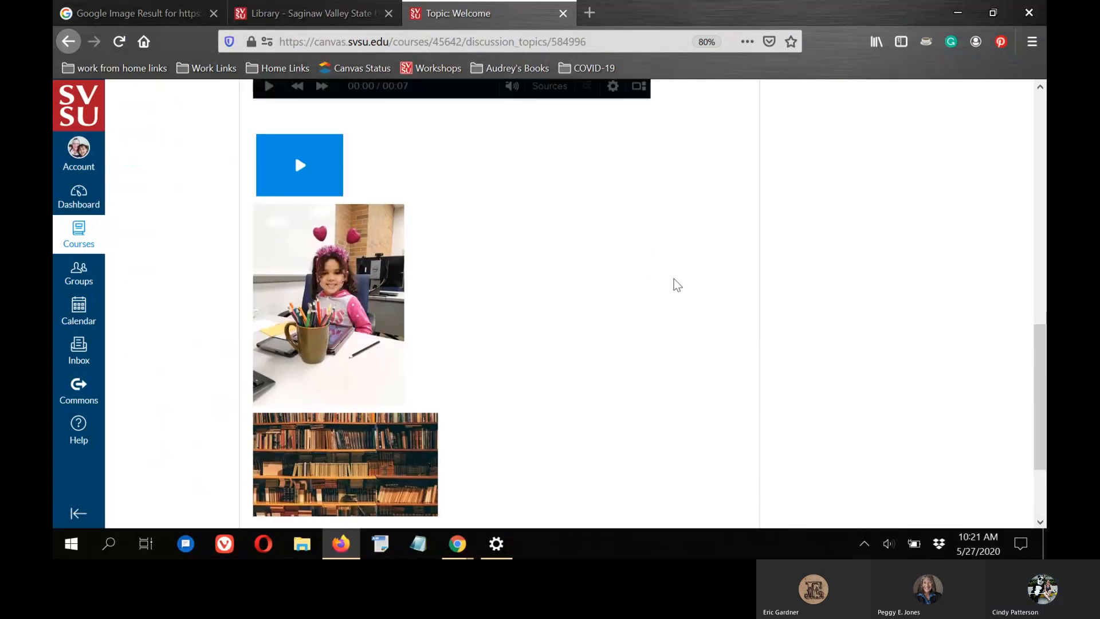
{"action": "scroll", "coordinate": [674, 279], "scroll_direction": "up", "scroll_amount": 10}
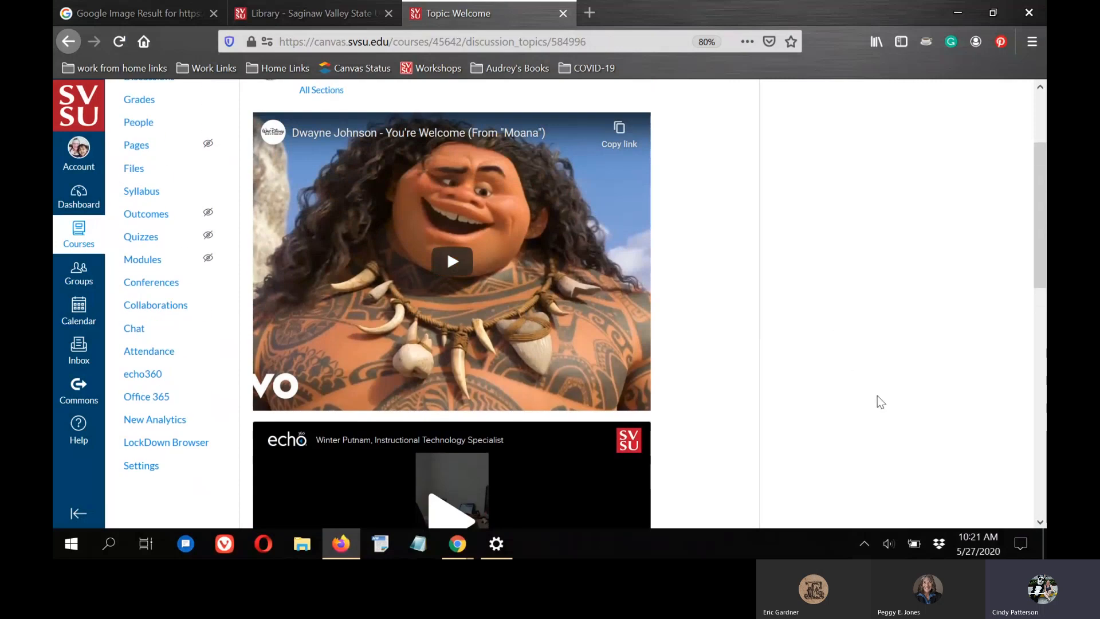
{"action": "scroll", "coordinate": [750, 298], "scroll_direction": "up", "scroll_amount": 3}
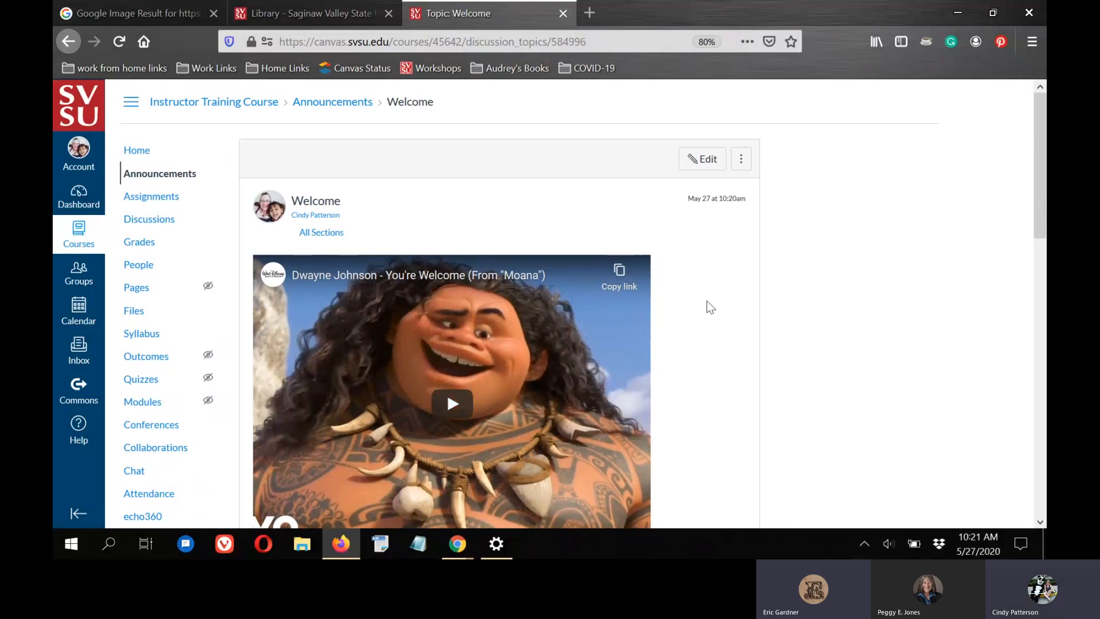
{"action": "scroll", "coordinate": [714, 298], "scroll_direction": "down", "scroll_amount": 10}
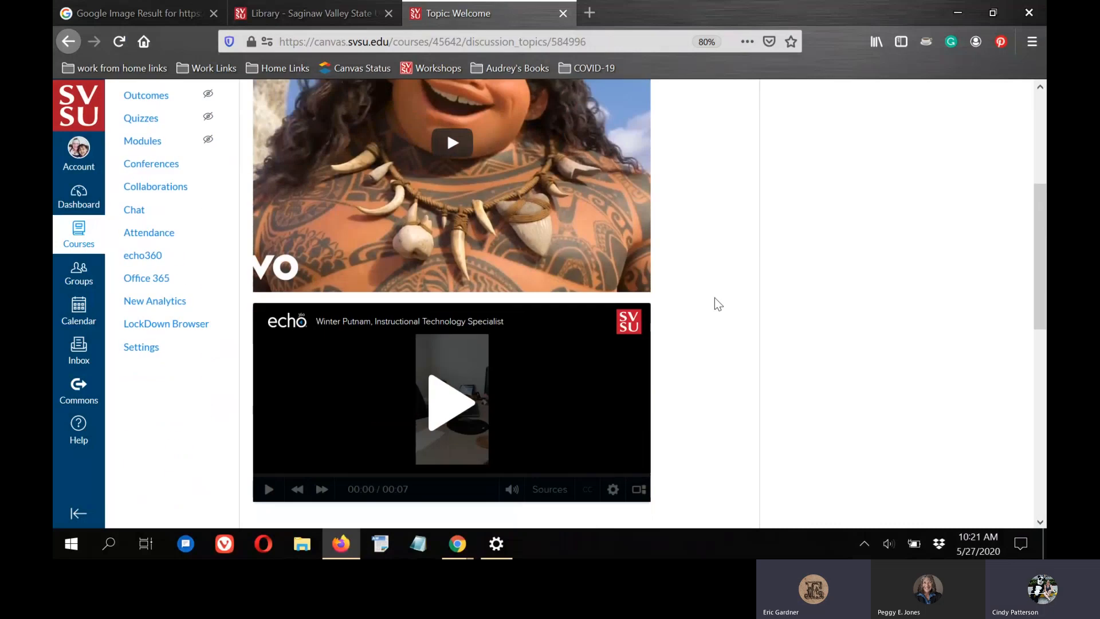
{"action": "scroll", "coordinate": [715, 297], "scroll_direction": "up", "scroll_amount": 12}
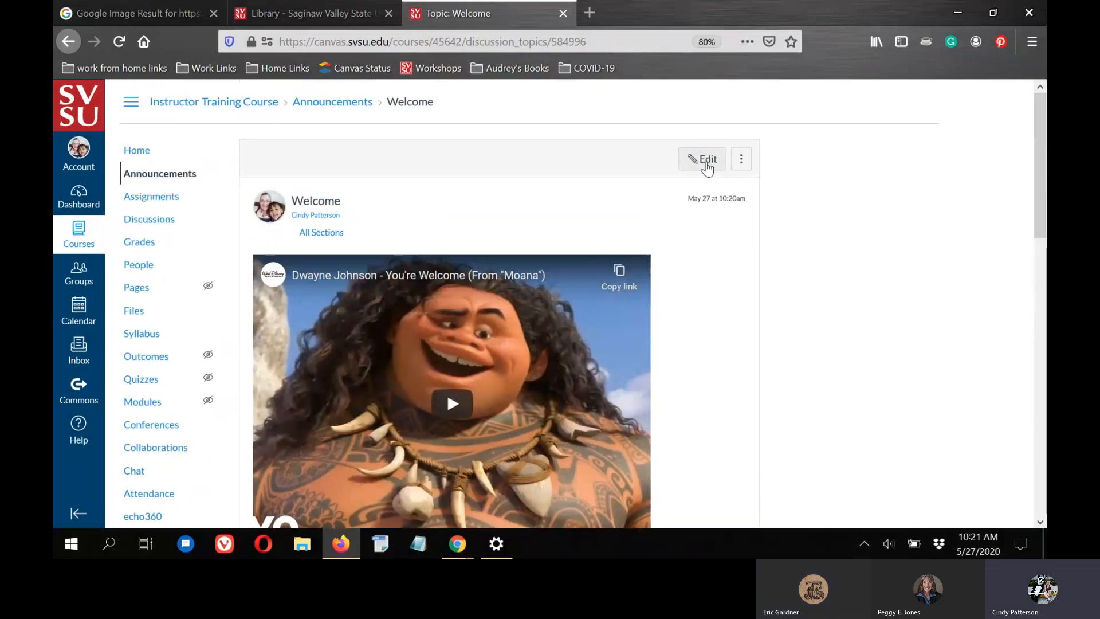
Step: Reopen the Welcome announcement for editing and add the line "Listen to this audio file:" directly above the media comment
{"action": "left_click", "coordinate": [705, 162]}
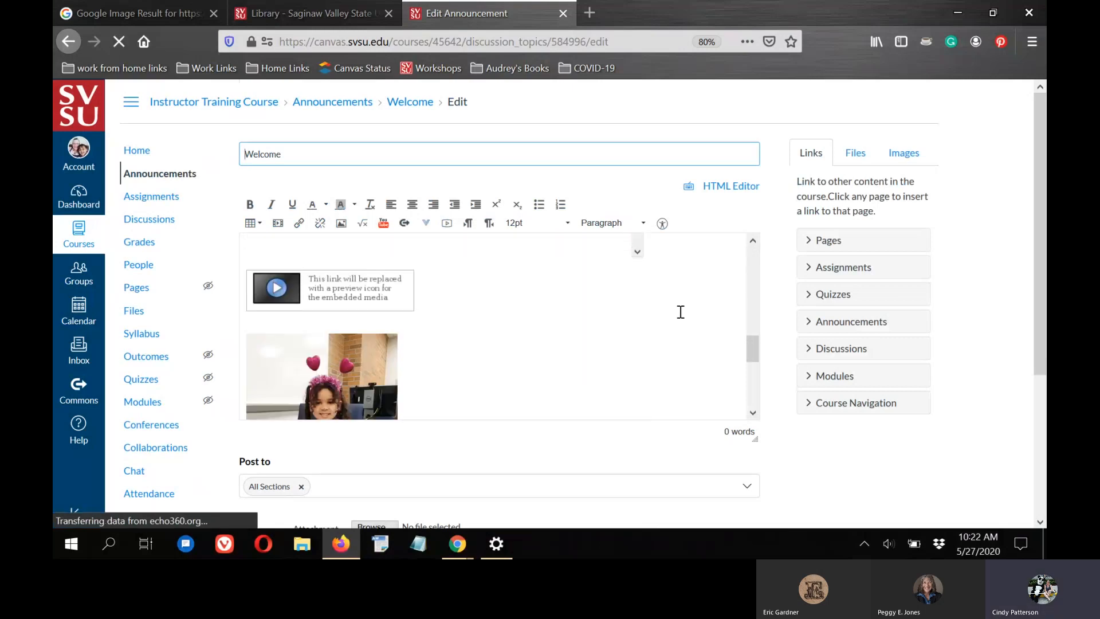
{"action": "scroll", "coordinate": [469, 312], "scroll_direction": "up", "scroll_amount": 2}
{"action": "left_click", "coordinate": [265, 383]}
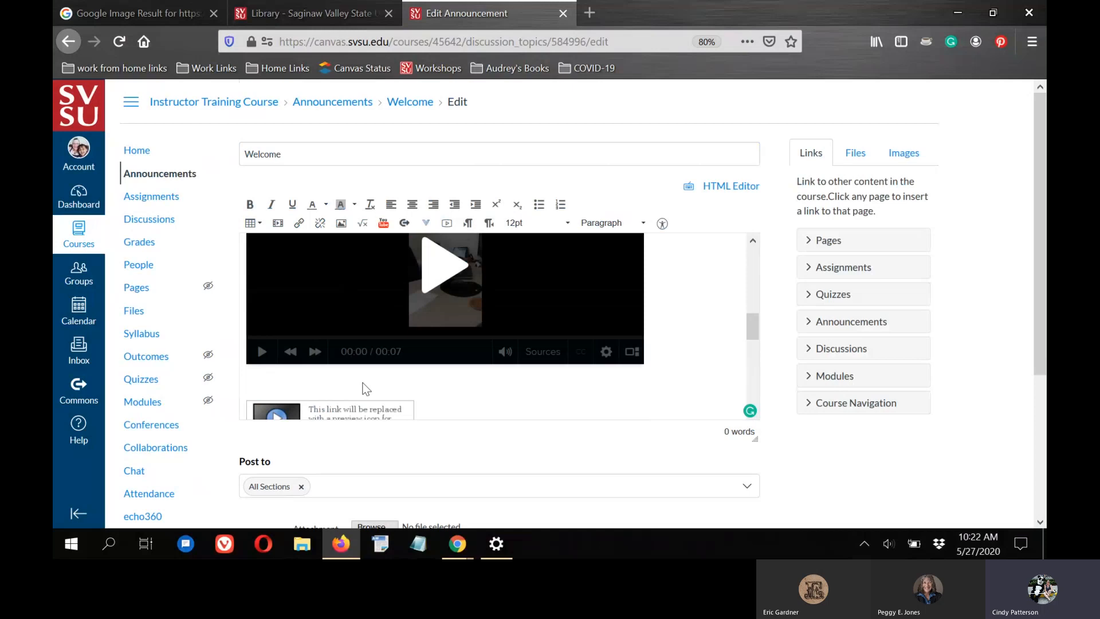
{"action": "key", "text": "Return"}
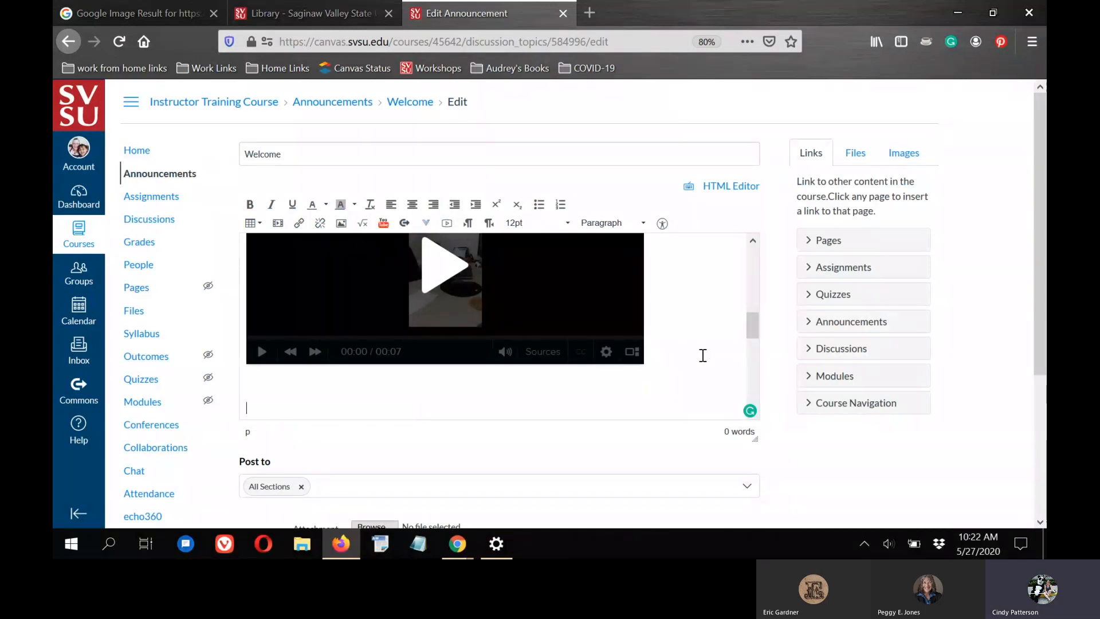
{"action": "type", "text": "L"}
{"action": "type", "text": "isten to this vide"}
{"action": "type", "text": "o"}
{"action": "key", "text": "BackSpace"}
{"action": "key", "text": "BackSpace"}
{"action": "key", "text": "BackSpace"}
{"action": "key", "text": "BackSpace"}
{"action": "key", "text": "BackSpace"}
{"action": "type", "text": "a"}
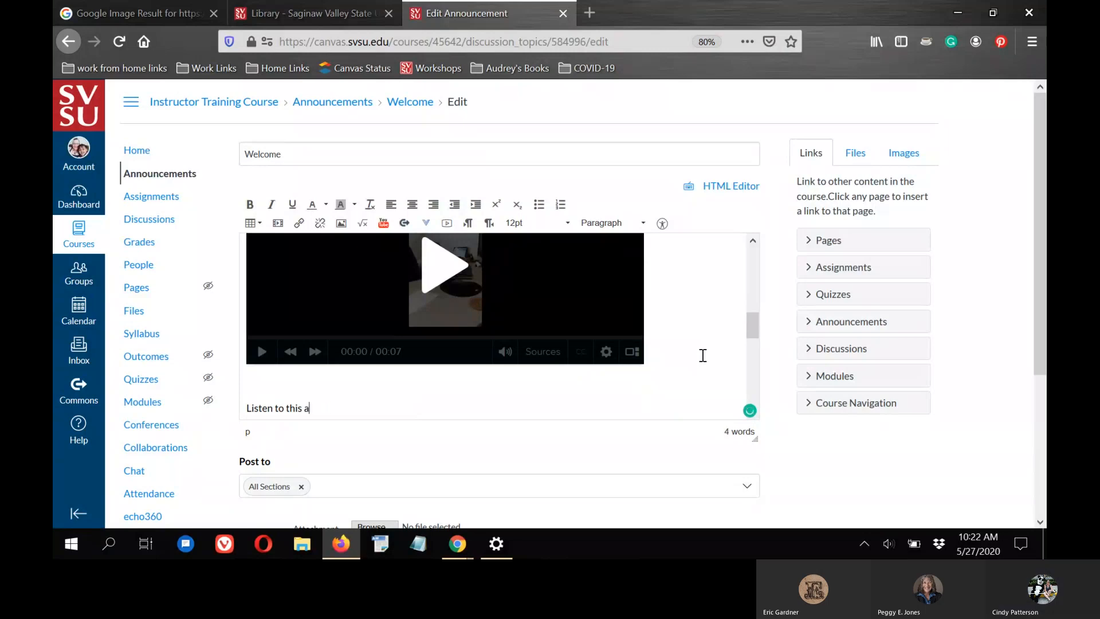
{"action": "type", "text": "udio file:"}
{"action": "scroll", "coordinate": [684, 307], "scroll_direction": "down", "scroll_amount": 3}
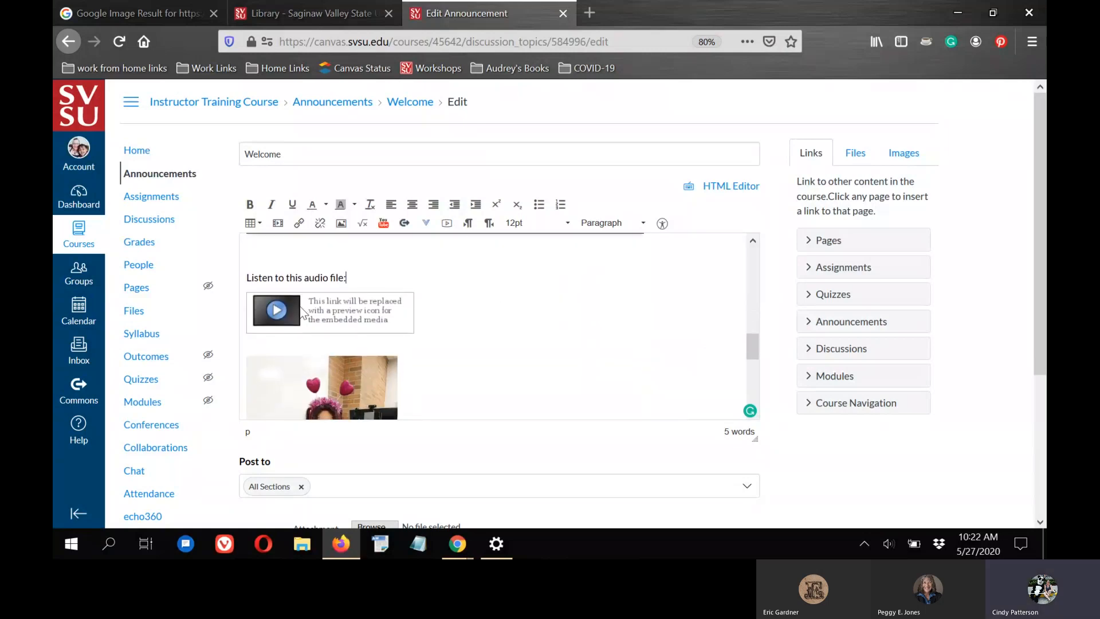
Step: Remove the line "Listen to this audio file:" from above the media comment in the announcement
{"action": "left_click", "coordinate": [364, 312]}
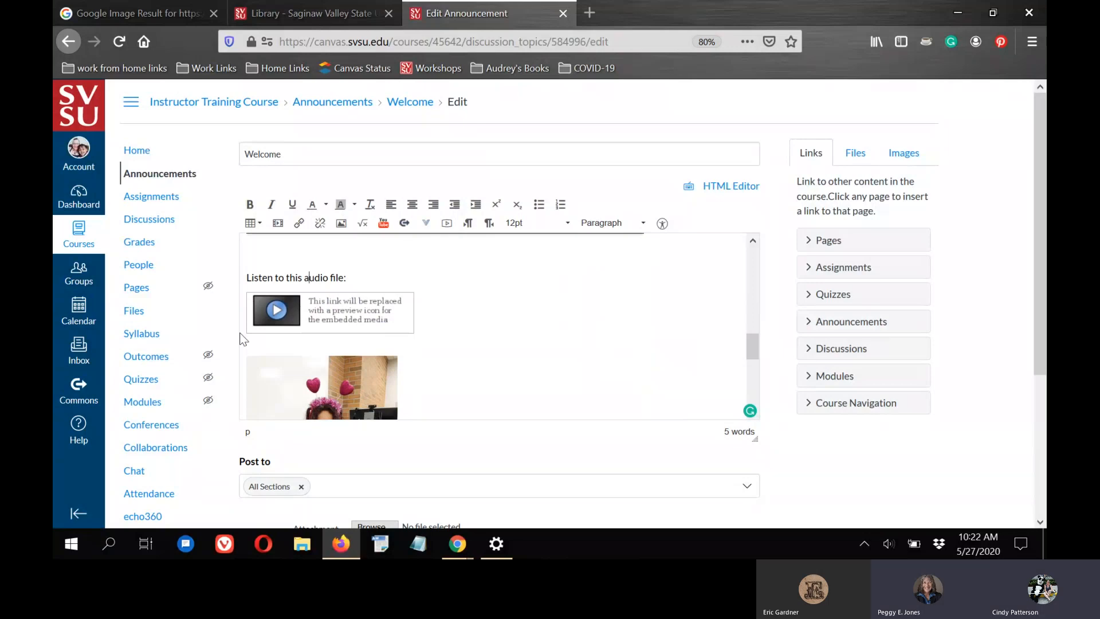
{"action": "left_click", "coordinate": [256, 320]}
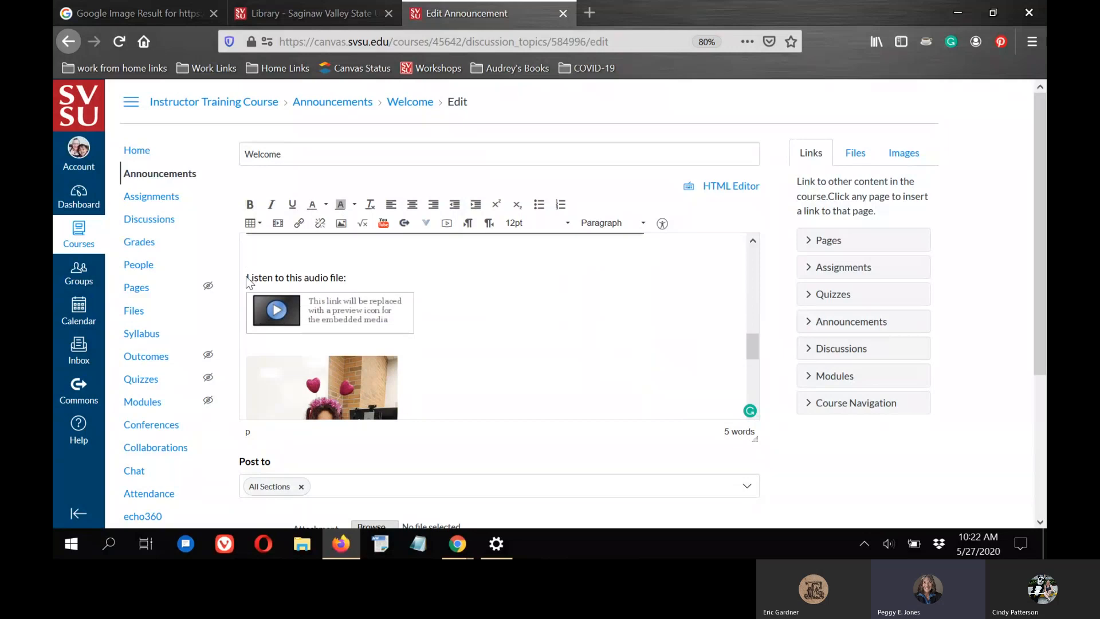
{"action": "left_click_drag", "start_coordinate": [247, 279], "coordinate": [350, 279]}
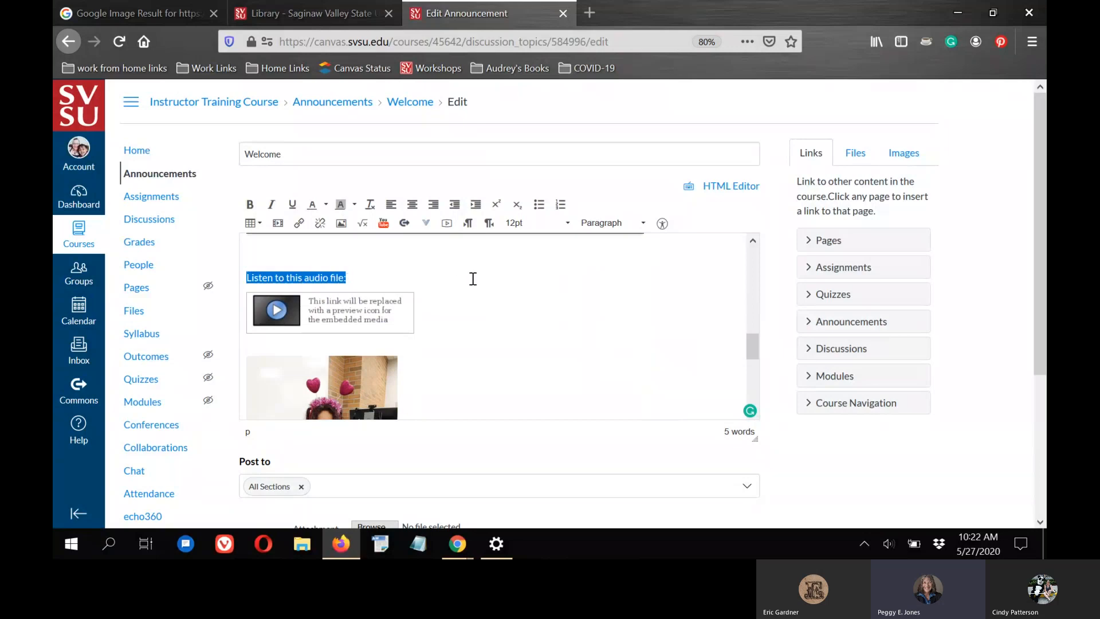
{"action": "left_click", "coordinate": [399, 273]}
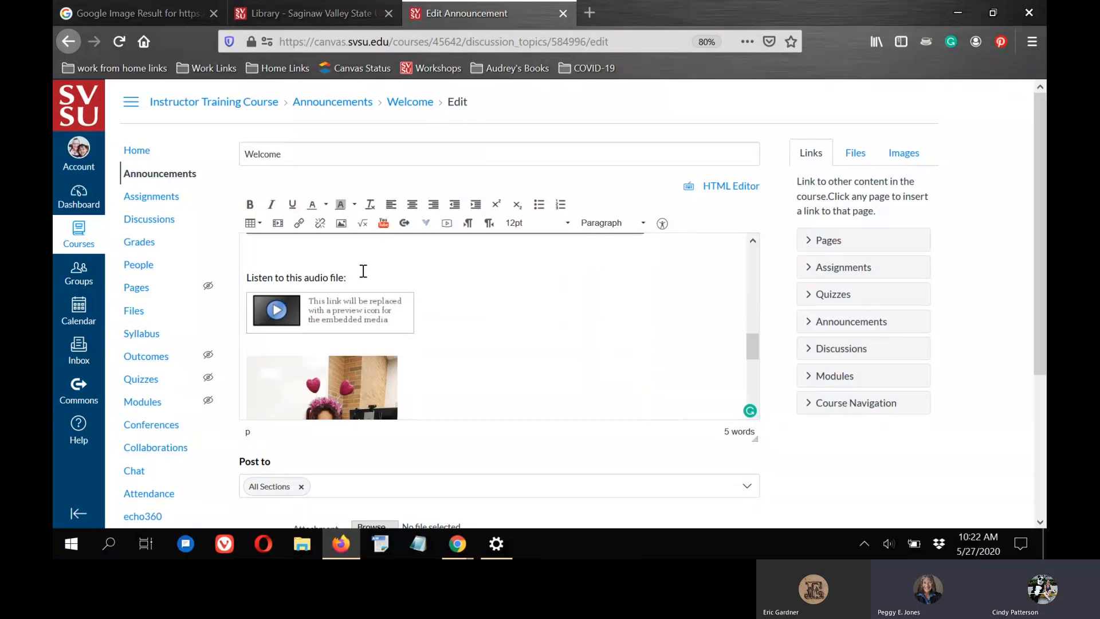
{"action": "left_click_drag", "start_coordinate": [353, 276], "coordinate": [248, 277]}
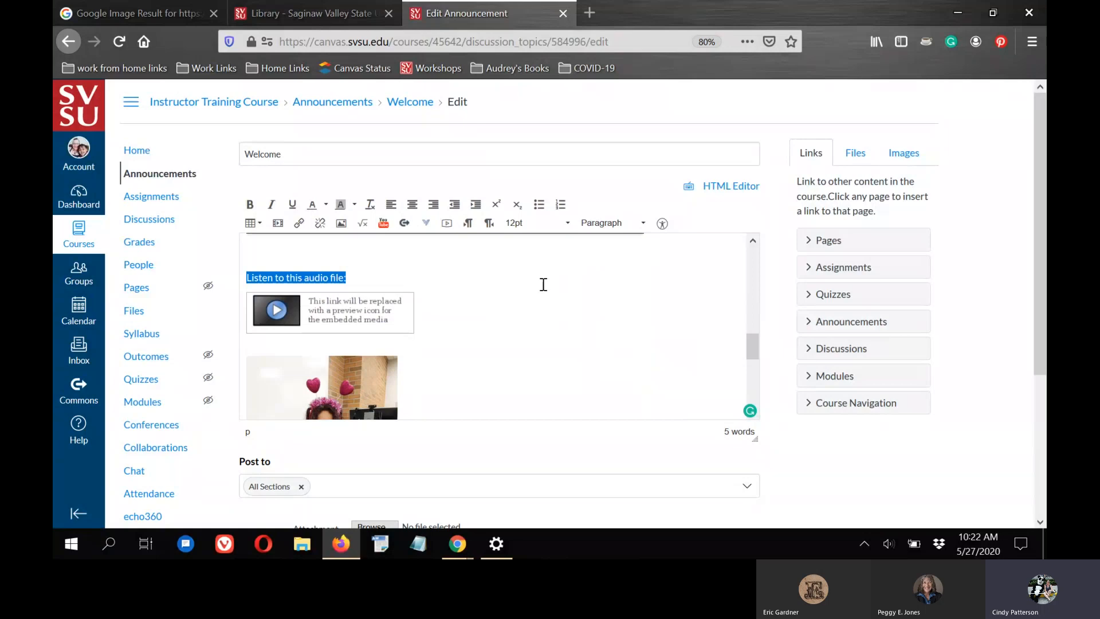
{"action": "key", "text": "BackSpace"}
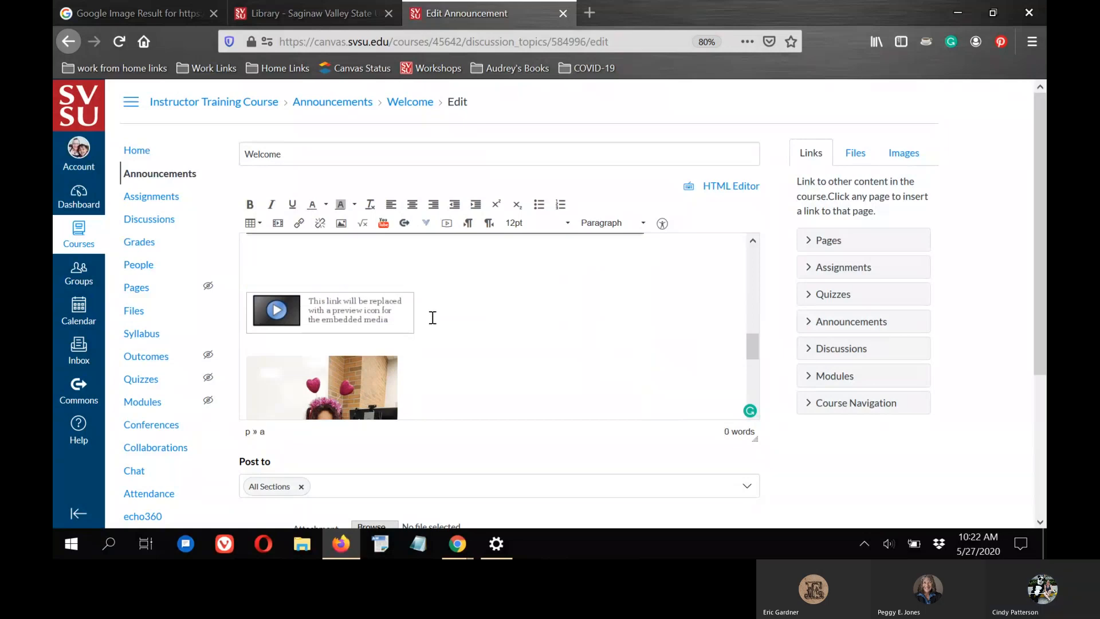
Step: Try placing the line "Listen to this audio file:" directly after the media comment, and undo the attempt
{"action": "left_click", "coordinate": [465, 314]}
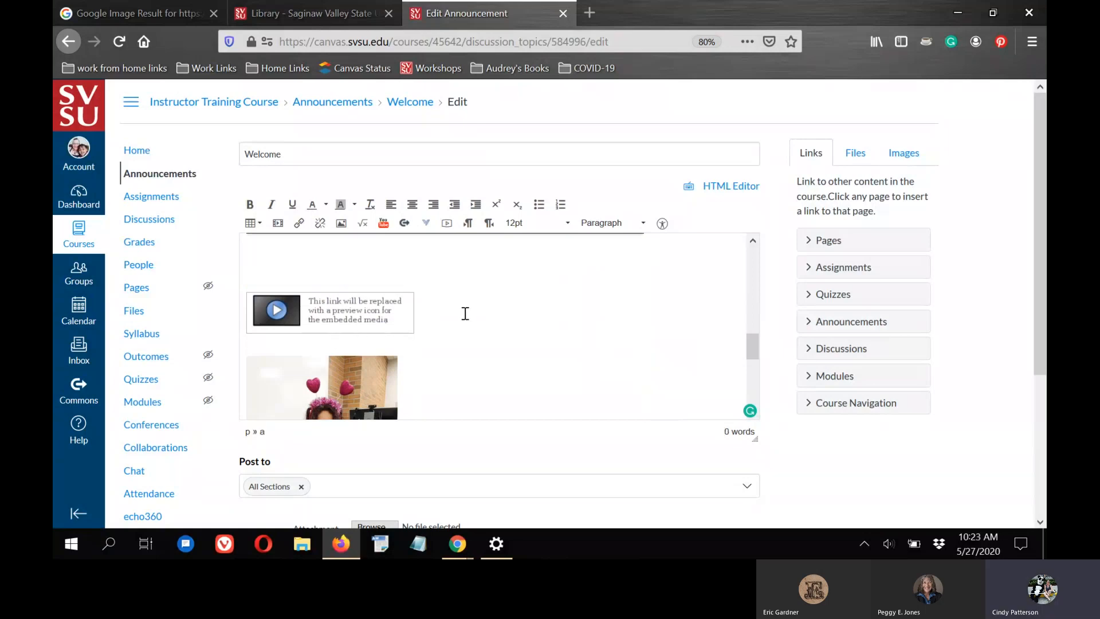
{"action": "key", "text": "ctrl+z"}
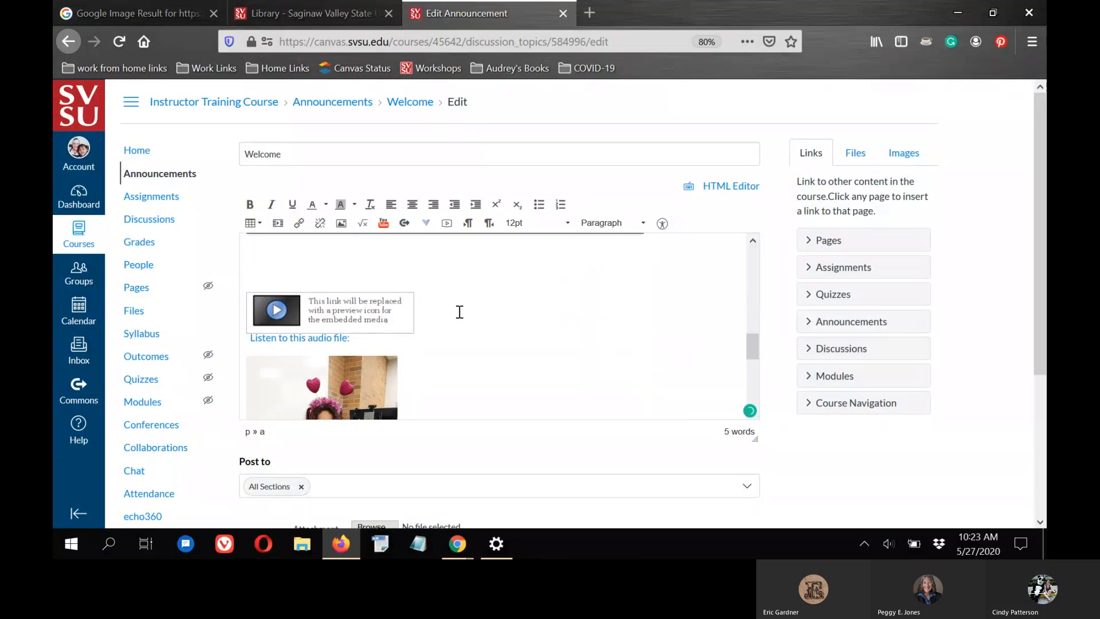
{"action": "key", "text": "ctrl+z"}
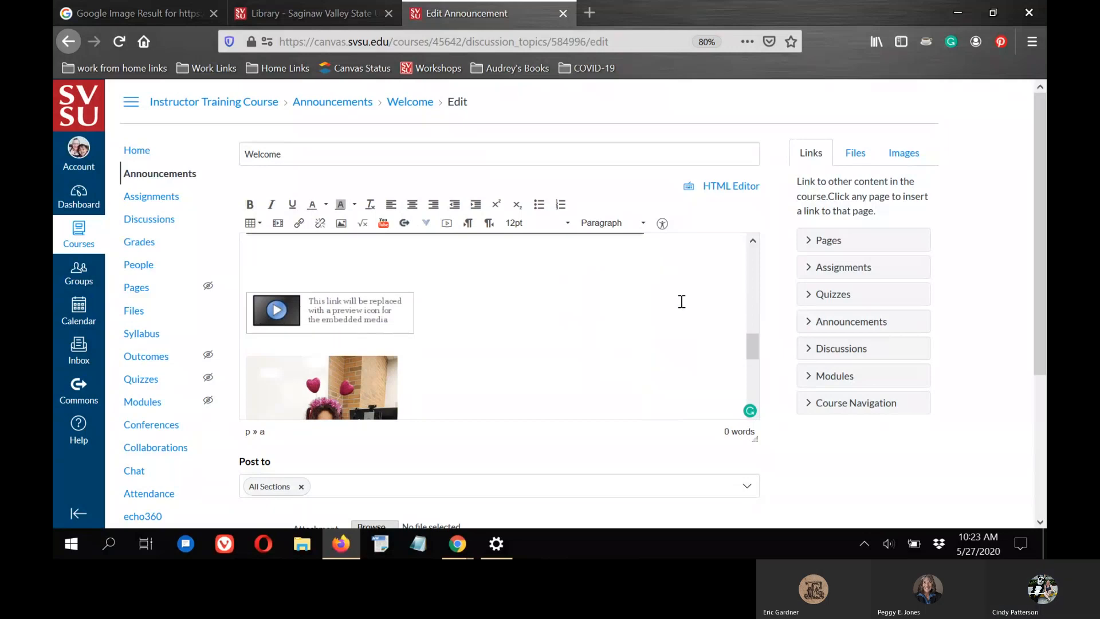
Step: Check the embedded media and images in the Welcome announcement and save it
{"action": "scroll", "coordinate": [682, 299], "scroll_direction": "up", "scroll_amount": 3}
{"action": "left_click", "coordinate": [687, 289]}
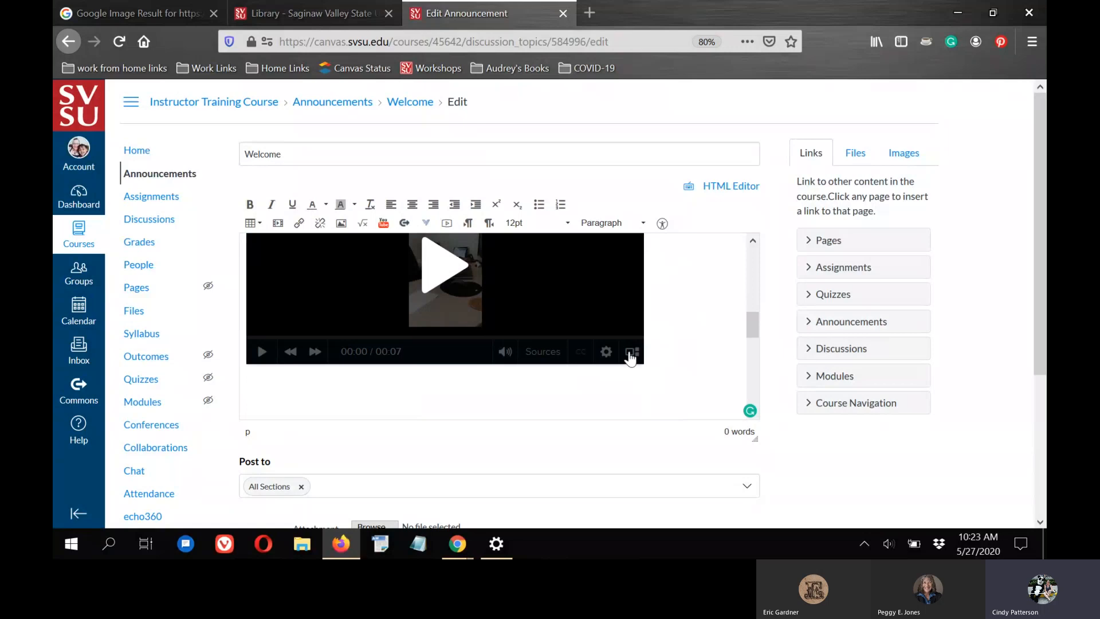
{"action": "scroll", "coordinate": [625, 348], "scroll_direction": "down", "scroll_amount": 3}
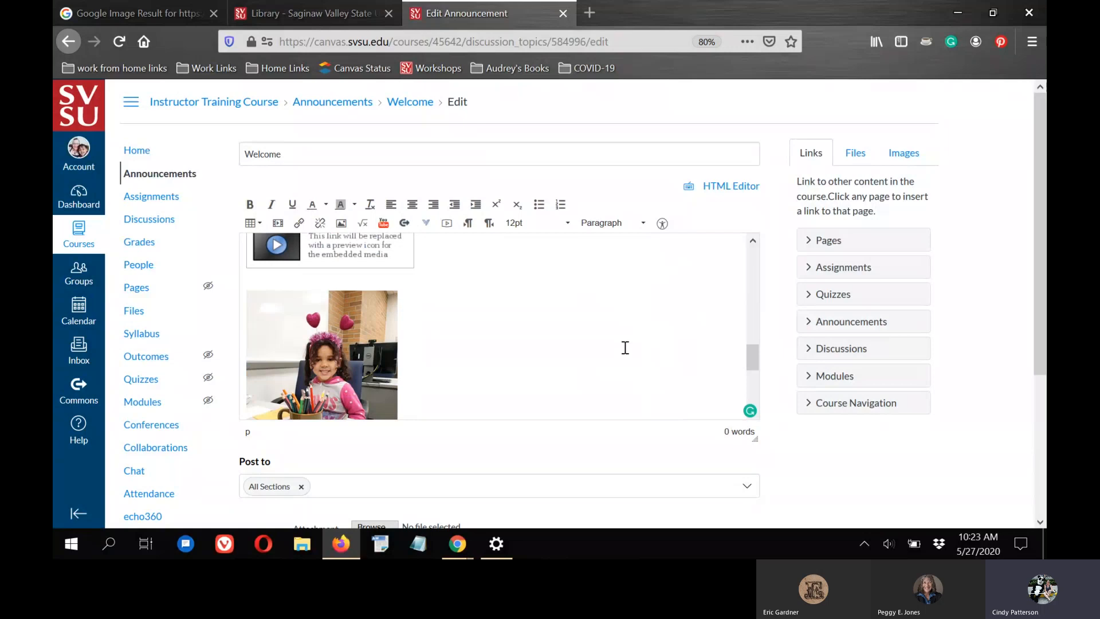
{"action": "scroll", "coordinate": [625, 348], "scroll_direction": "down", "scroll_amount": 6}
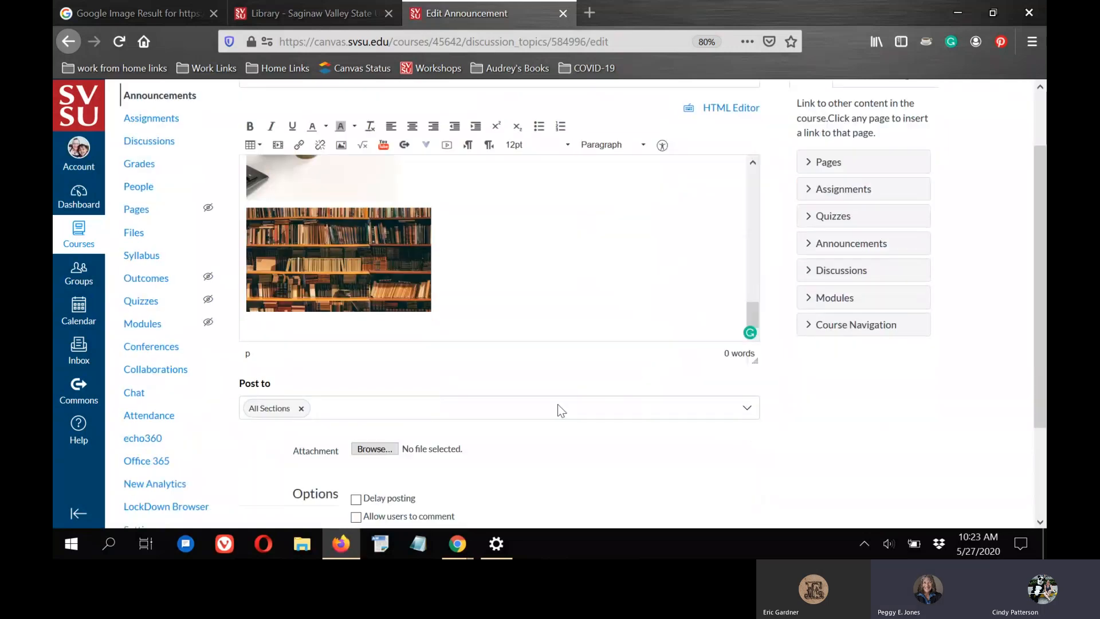
{"action": "left_click", "coordinate": [697, 494]}
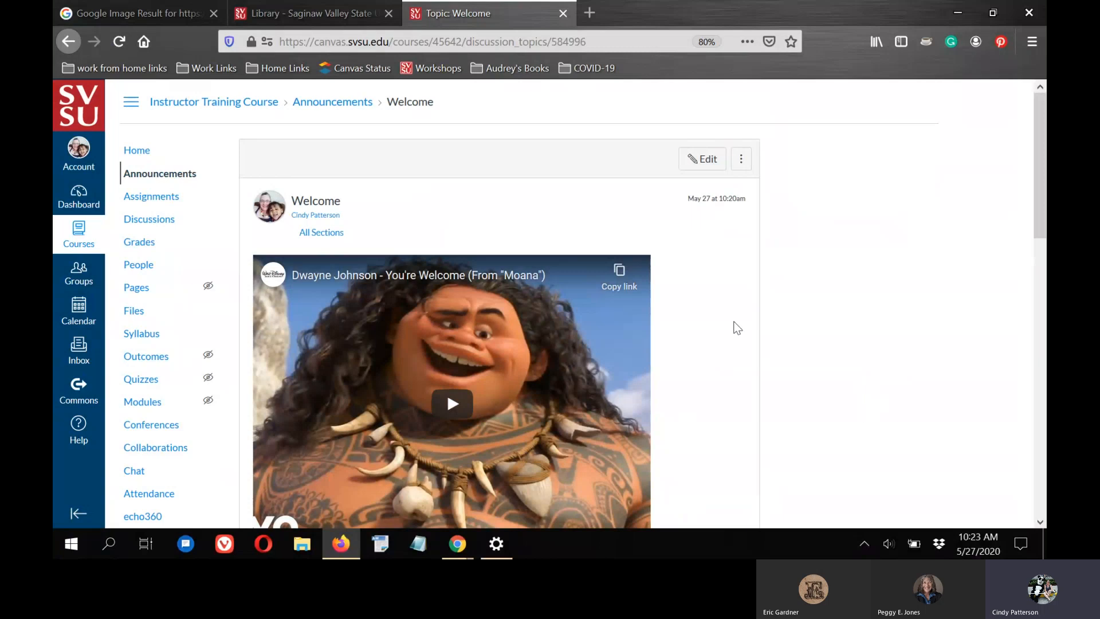
Step: Insert a link to the course file Syllabus Template.docx into the syllabus description and update the syllabus
{"action": "left_click", "coordinate": [136, 338]}
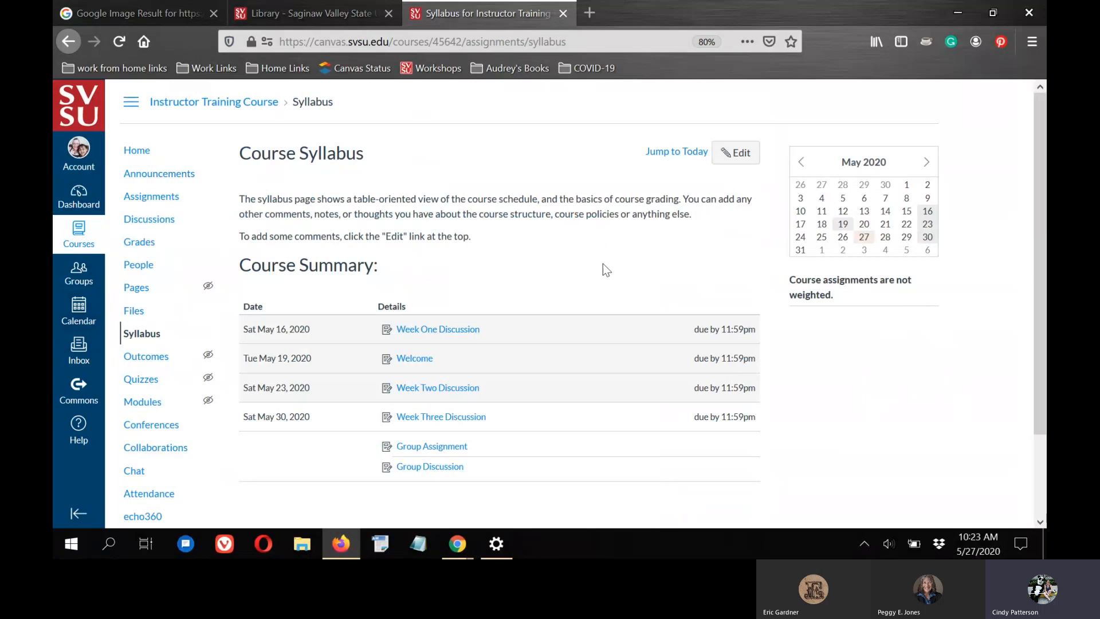
{"action": "left_click", "coordinate": [736, 153]}
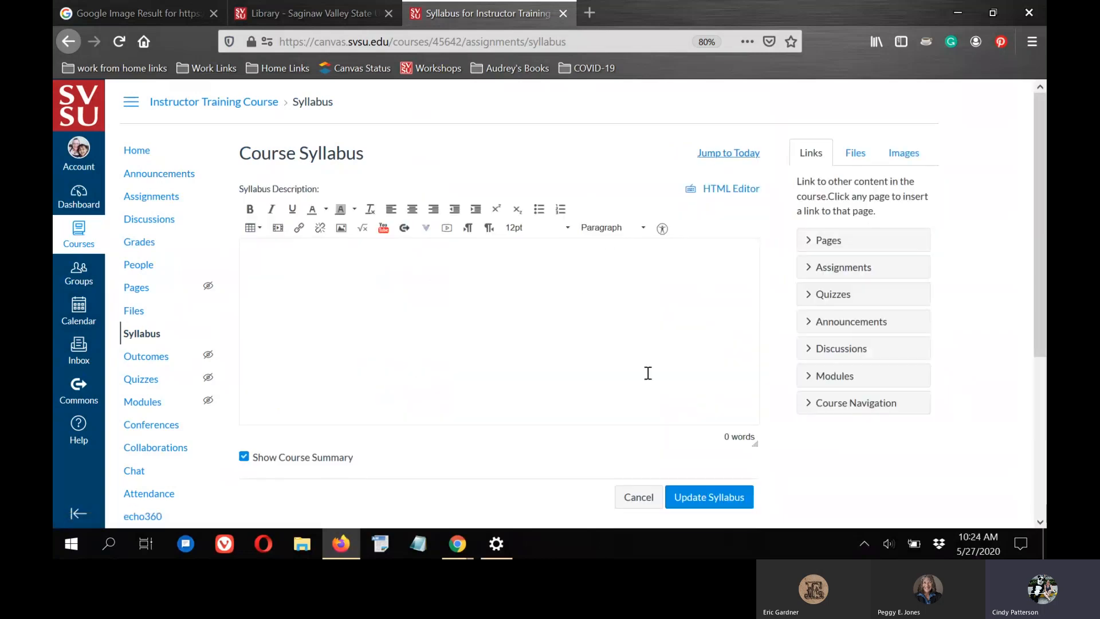
{"action": "left_click", "coordinate": [856, 153]}
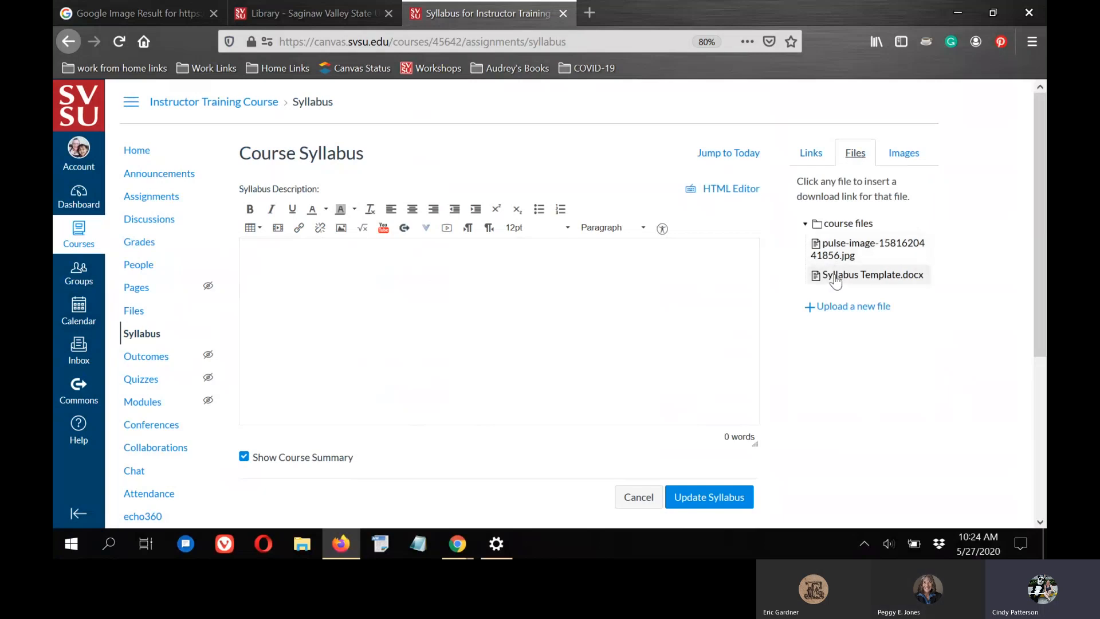
{"action": "left_click", "coordinate": [280, 265]}
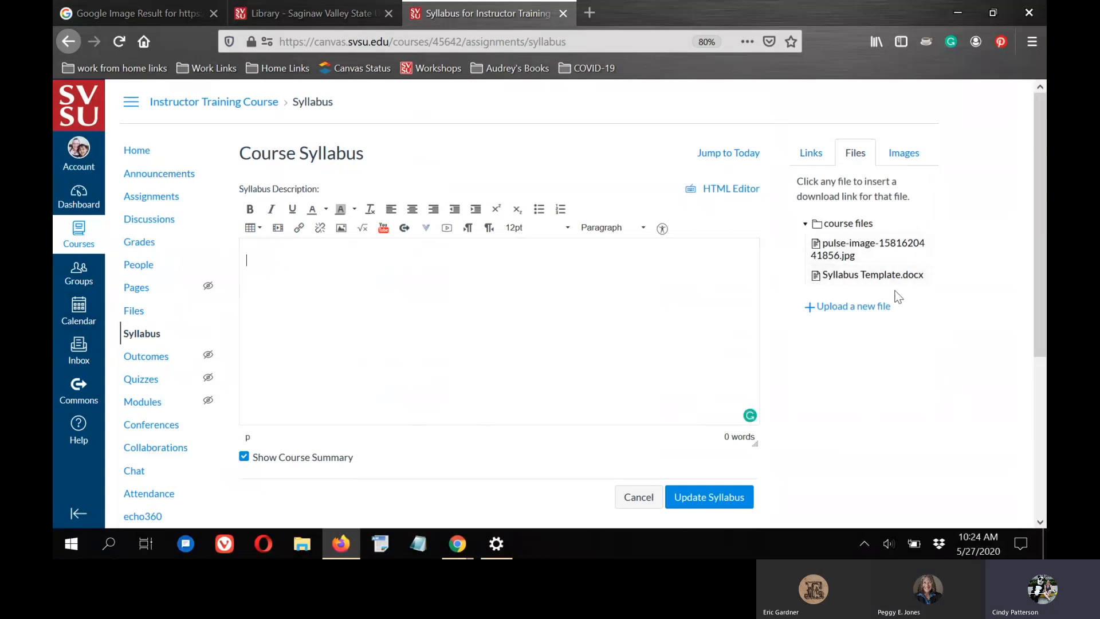
{"action": "left_click", "coordinate": [861, 276]}
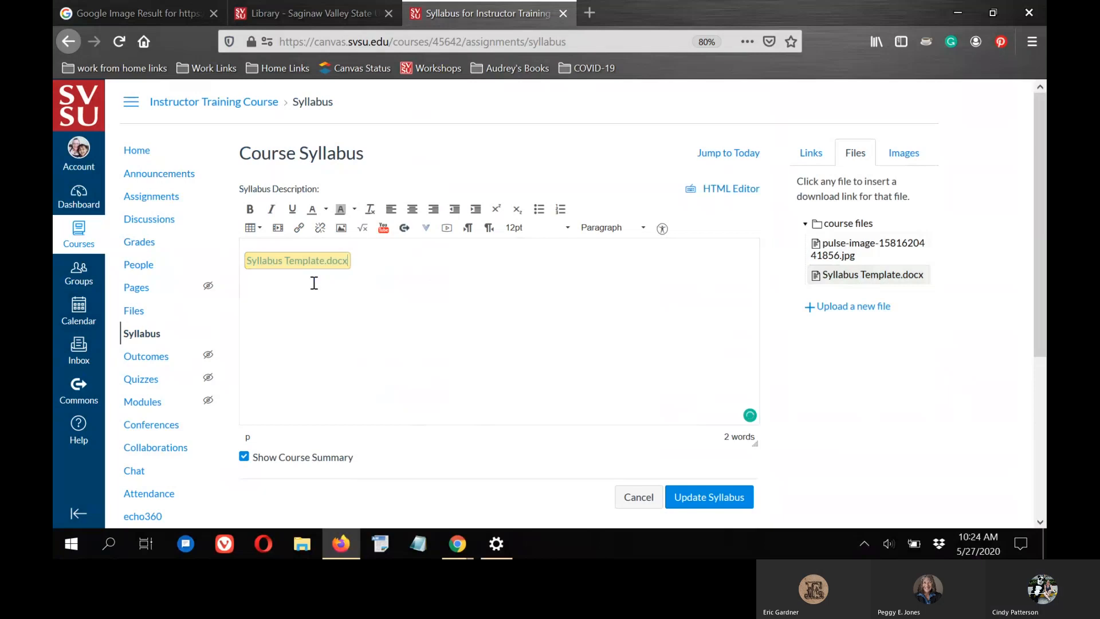
{"action": "left_click", "coordinate": [680, 504]}
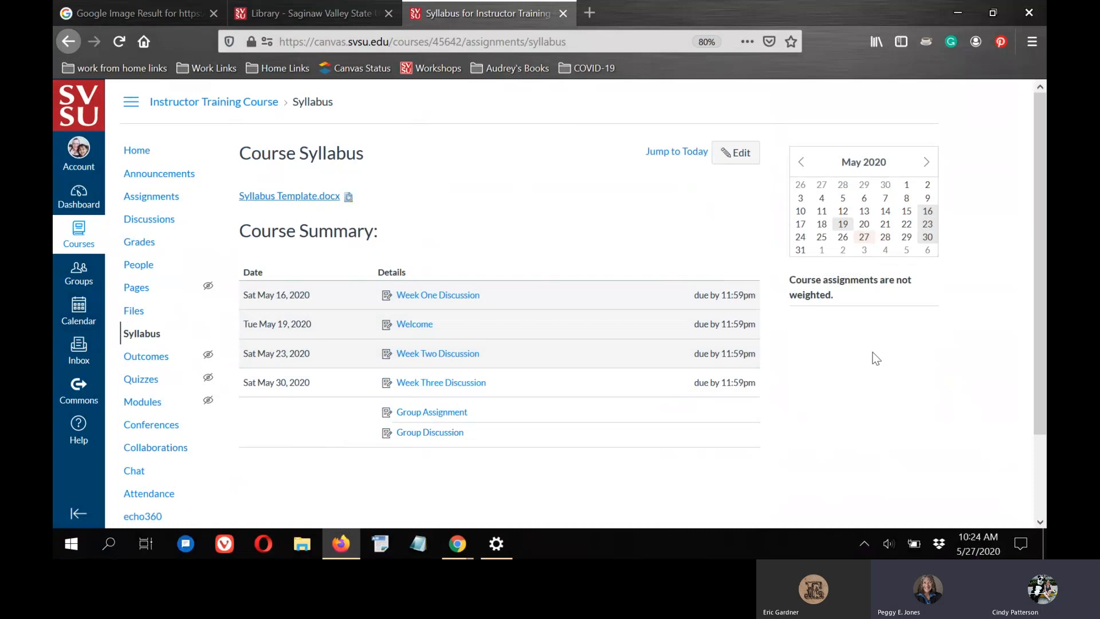
Step: Turn off Show Course Summary on the syllabus page and update the syllabus
{"action": "left_click", "coordinate": [725, 158]}
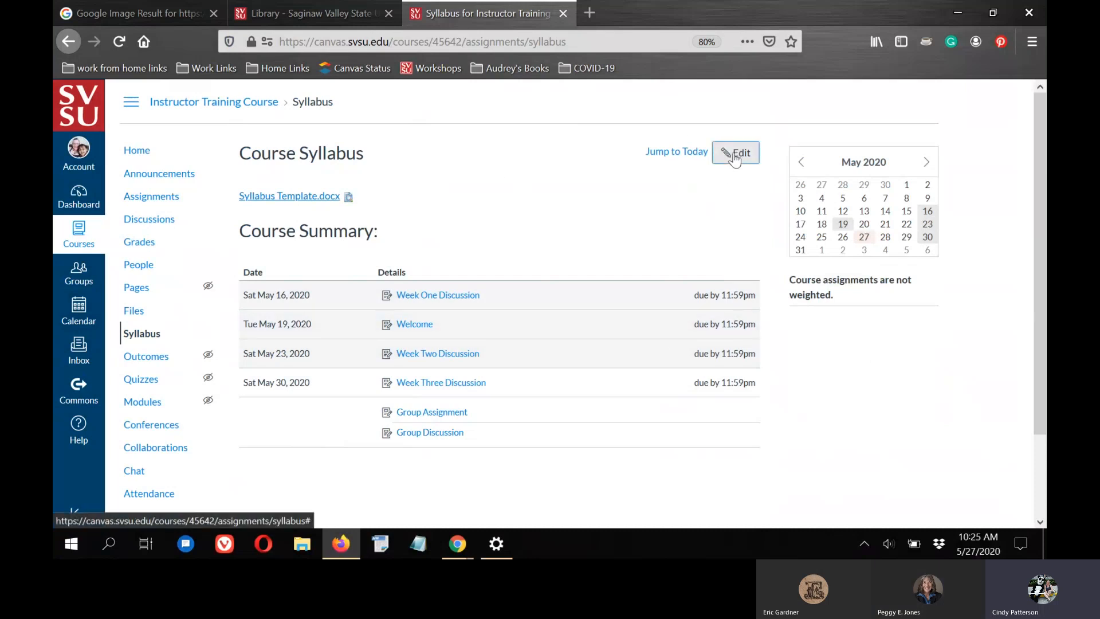
{"action": "scroll", "coordinate": [417, 269], "scroll_direction": "down", "scroll_amount": 4}
{"action": "scroll", "coordinate": [418, 277], "scroll_direction": "down", "scroll_amount": 1}
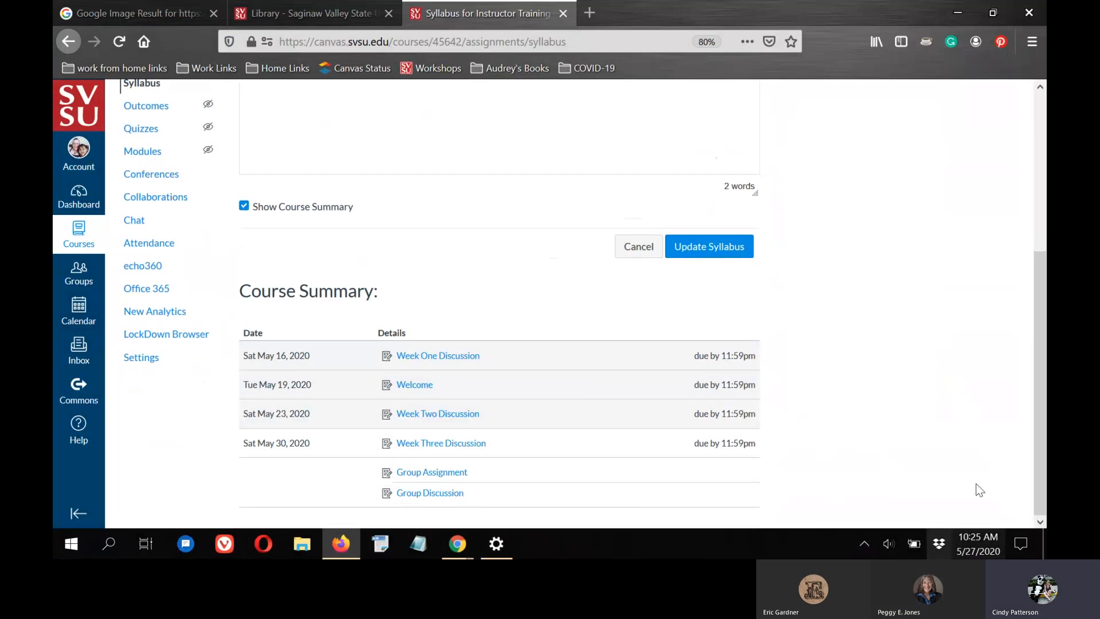
{"action": "left_click", "coordinate": [244, 206]}
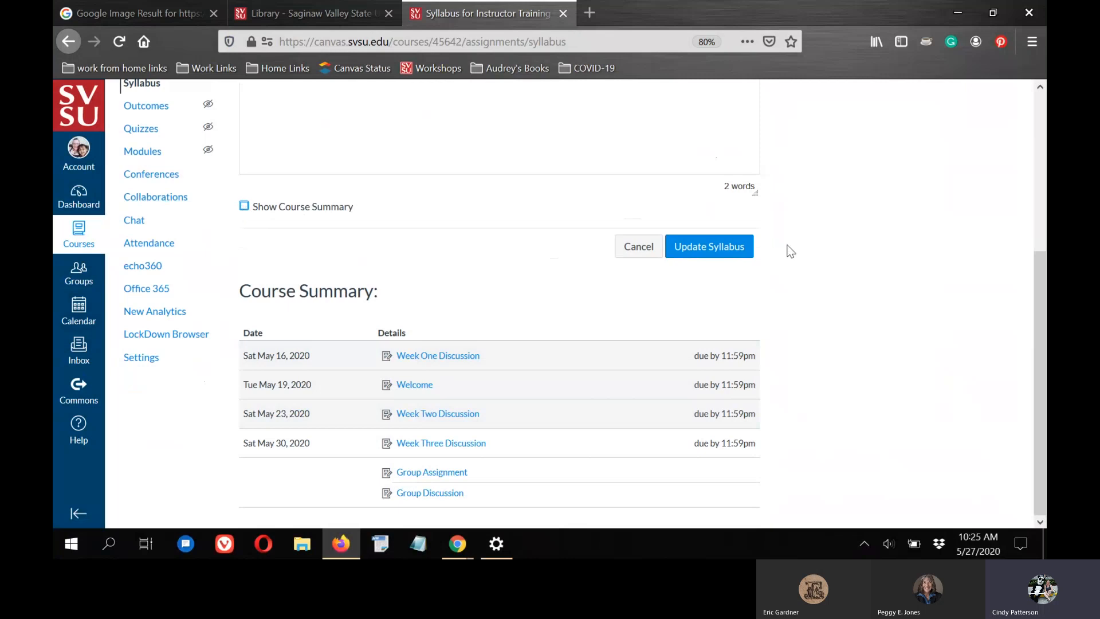
{"action": "left_click", "coordinate": [729, 248]}
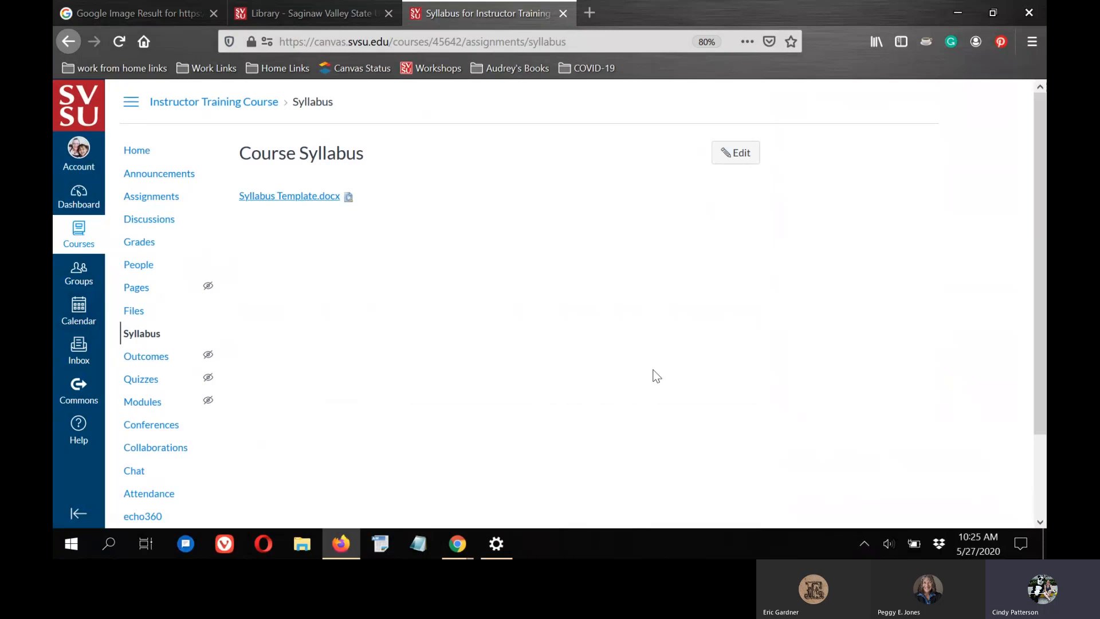
Step: Turn Show Course Summary back on for the syllabus page and update the syllabus
{"action": "left_click", "coordinate": [737, 153]}
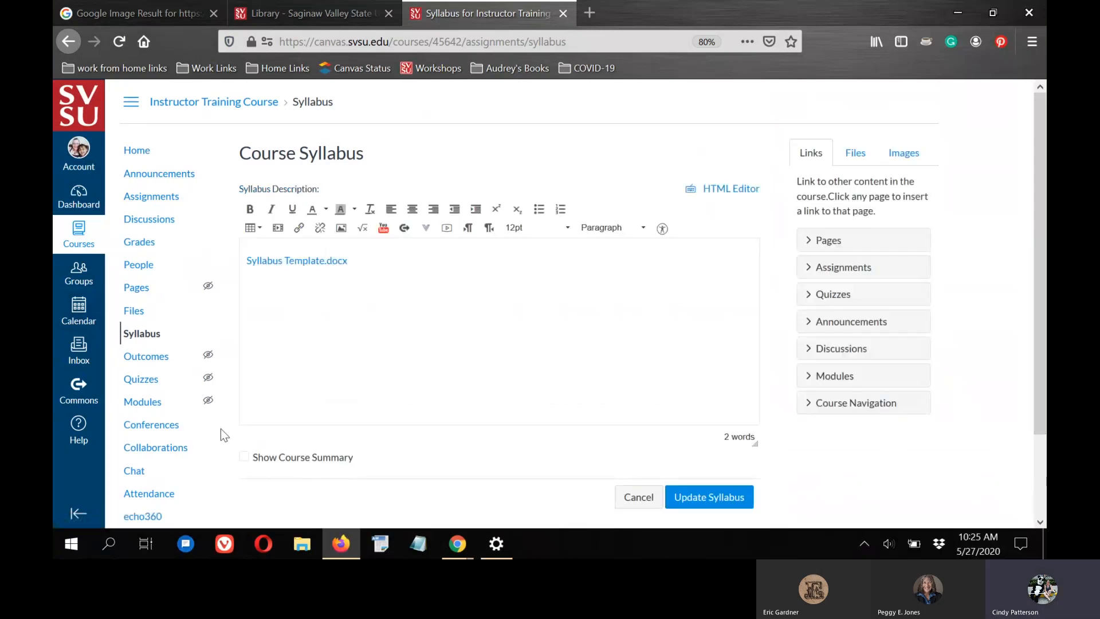
{"action": "scroll", "coordinate": [221, 429], "scroll_direction": "down", "scroll_amount": 2}
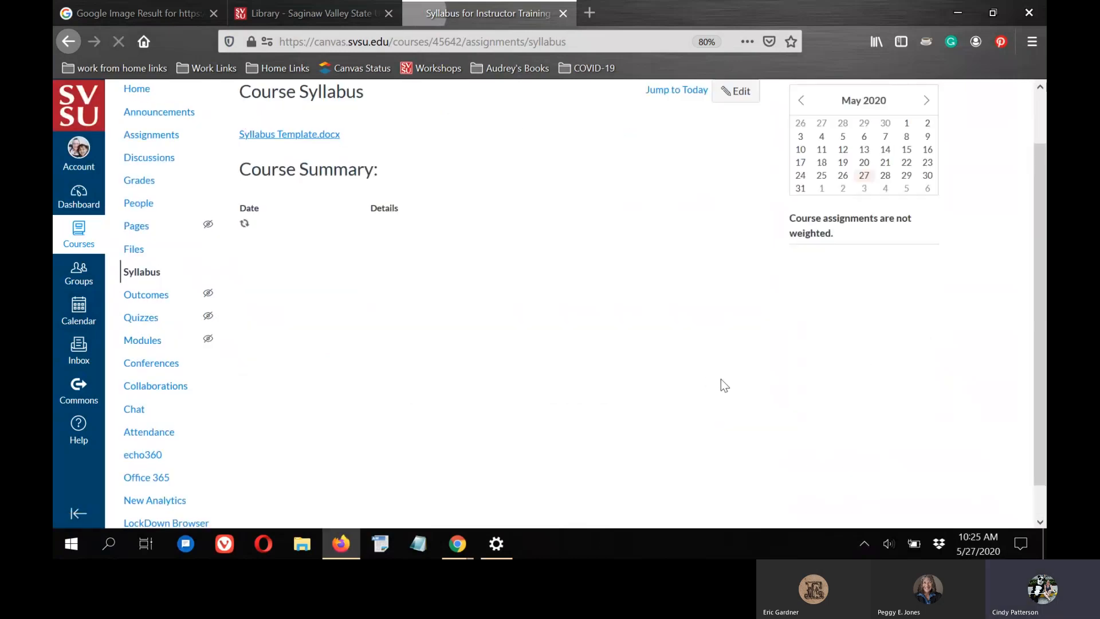
{"action": "scroll", "coordinate": [716, 394], "scroll_direction": "up", "scroll_amount": 1}
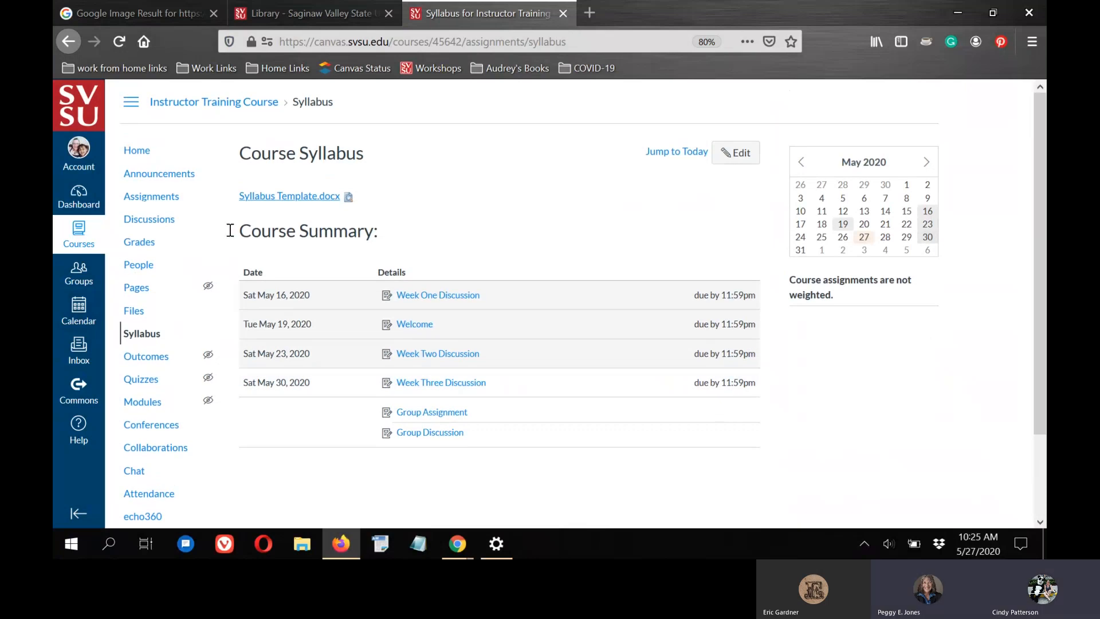
Step: Open the permissions of Syllabus Template.docx in the course files and try the Unpublish and Only available to students with link options
{"action": "left_click", "coordinate": [134, 310]}
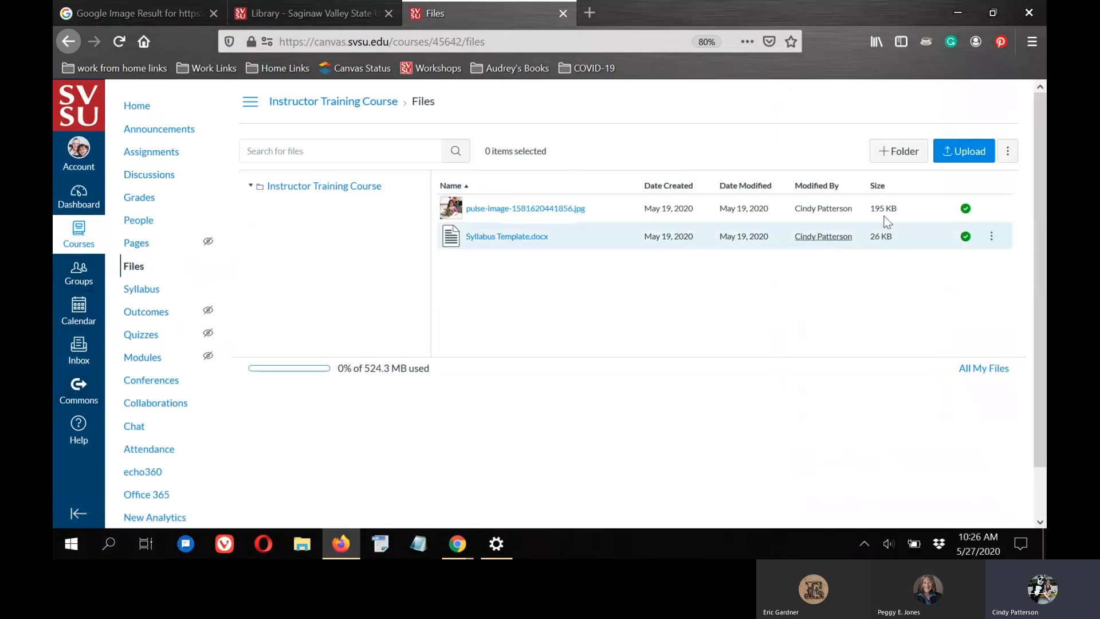
{"action": "left_click", "coordinate": [966, 238]}
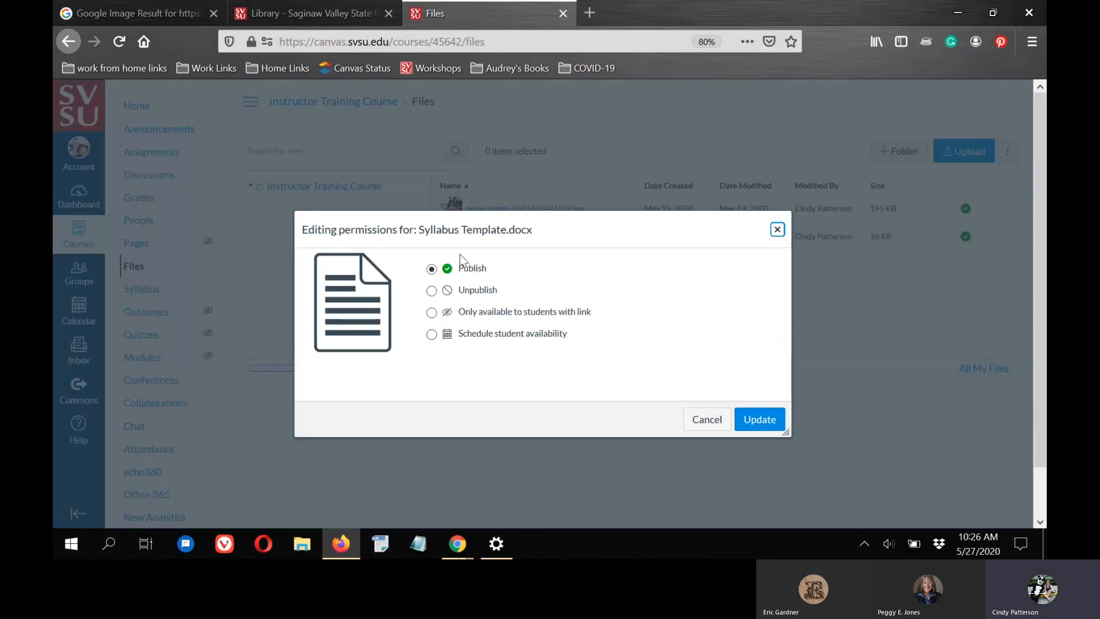
{"action": "left_click", "coordinate": [432, 291]}
{"action": "left_click", "coordinate": [431, 312]}
{"action": "left_click", "coordinate": [469, 317]}
{"action": "scroll", "coordinate": [416, 307], "scroll_direction": "down", "scroll_amount": 2}
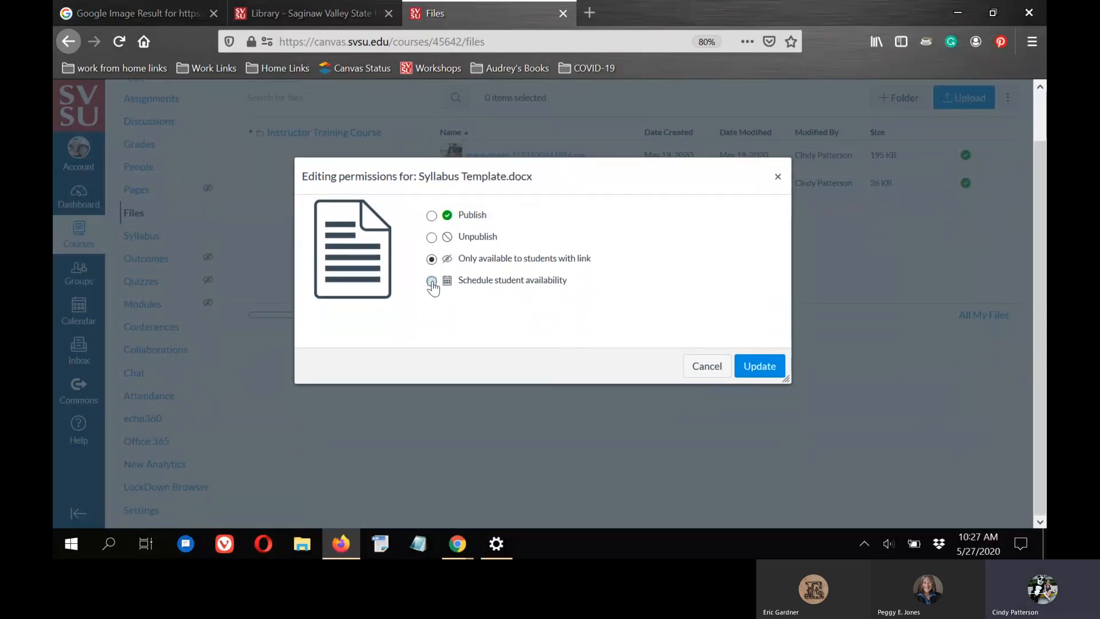
Step: Schedule student availability of Syllabus Template.docx from May 28, 2020 until May 29, 2020 and update its permissions
{"action": "left_click", "coordinate": [432, 280]}
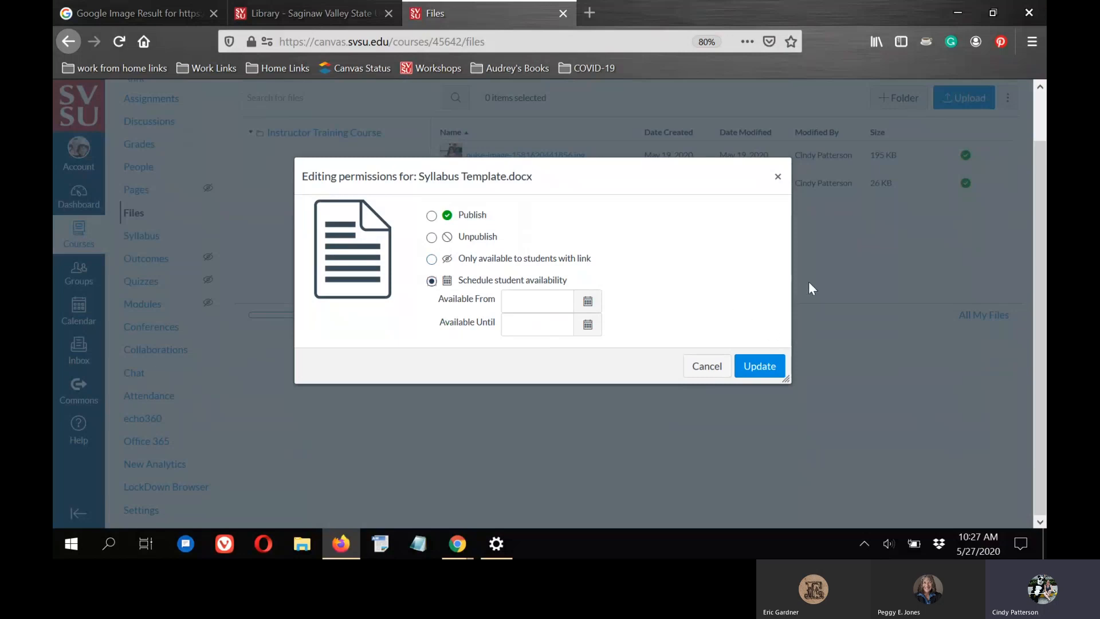
{"action": "left_click", "coordinate": [590, 303]}
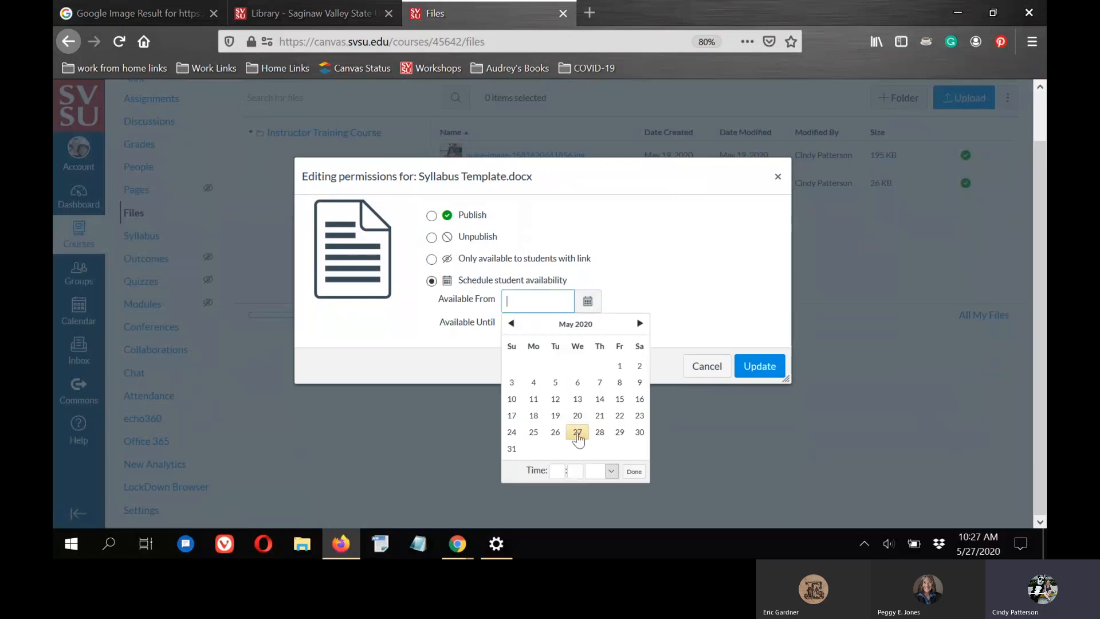
{"action": "left_click", "coordinate": [600, 433]}
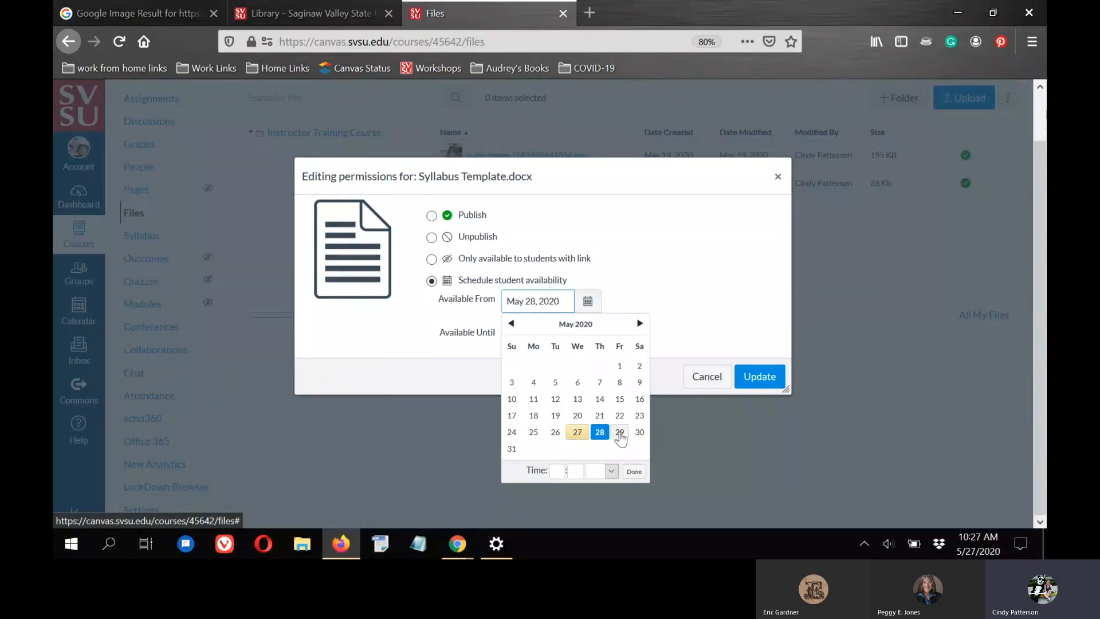
{"action": "left_click", "coordinate": [673, 307]}
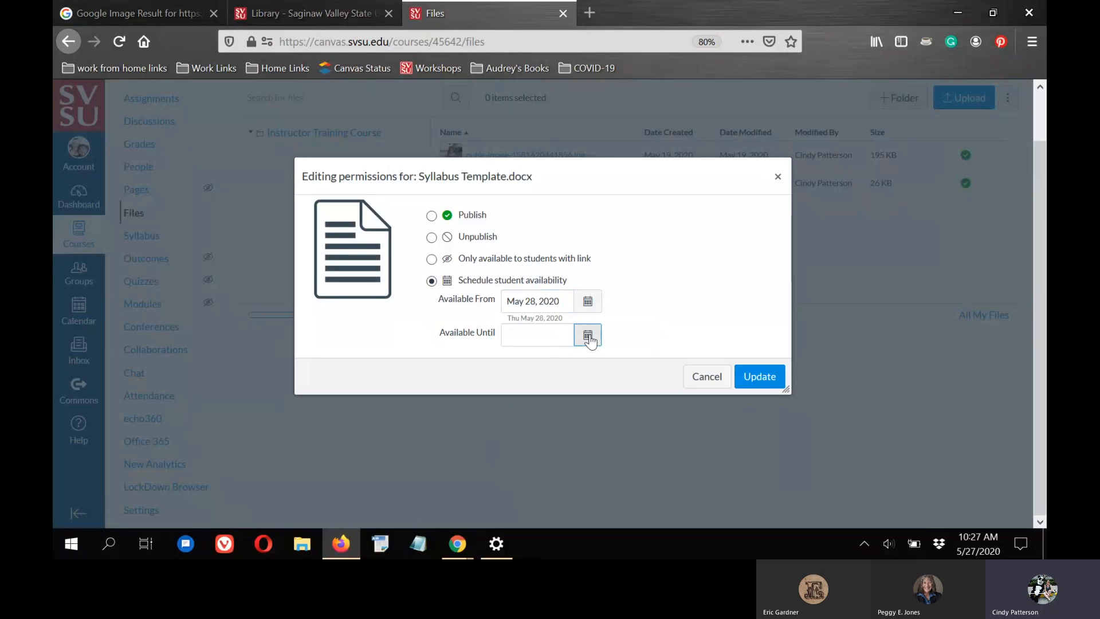
{"action": "left_click", "coordinate": [588, 338]}
{"action": "left_click", "coordinate": [620, 467]}
{"action": "left_click", "coordinate": [737, 258]}
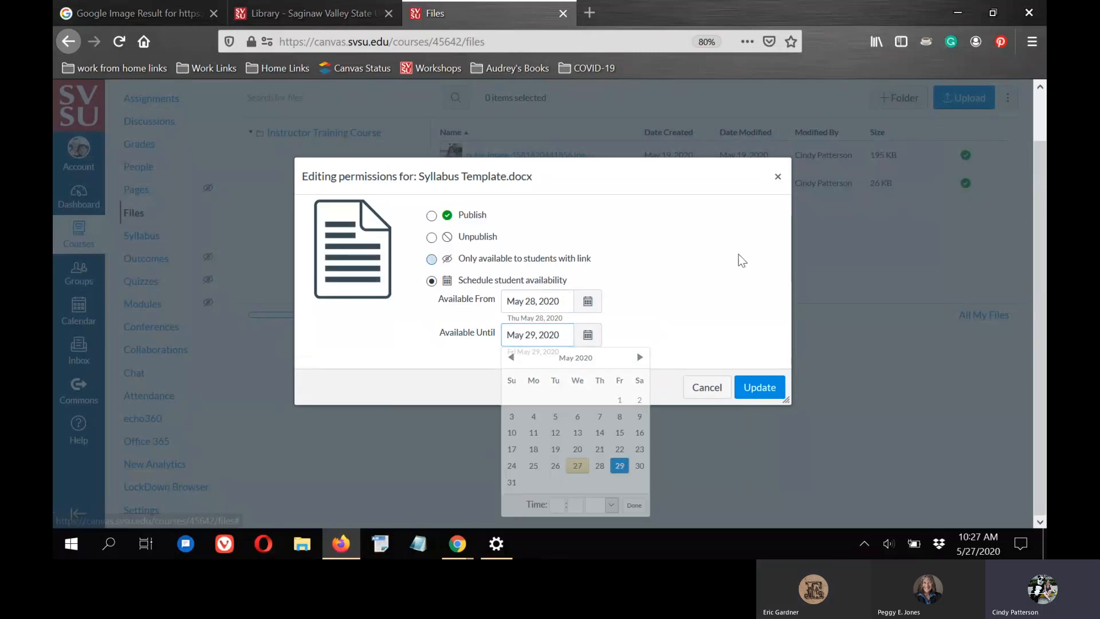
{"action": "left_click", "coordinate": [432, 281]}
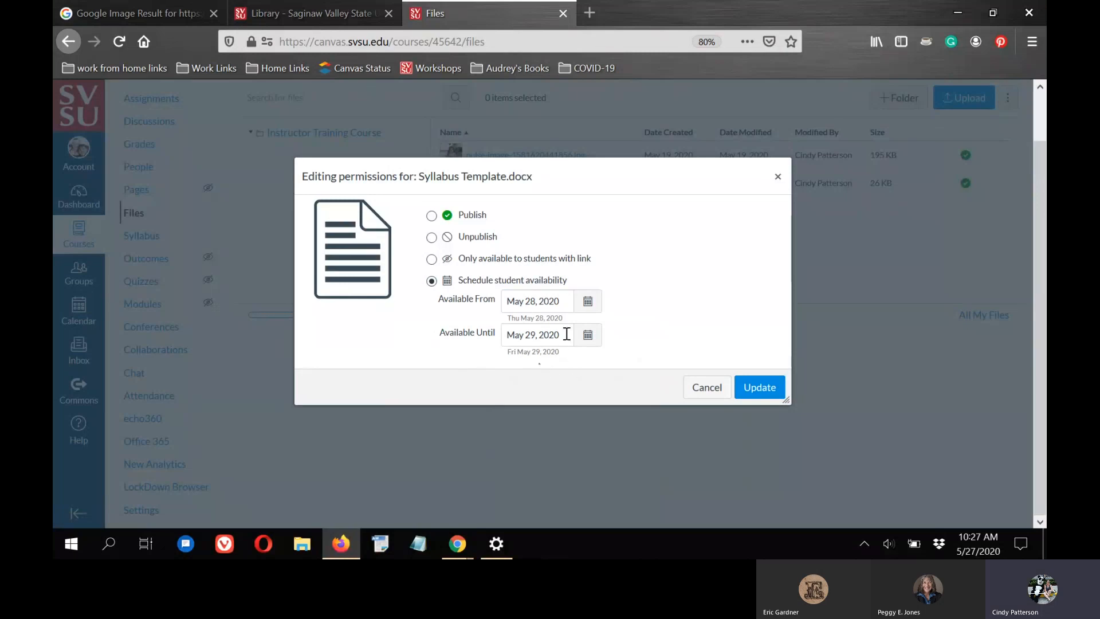
{"action": "left_click_drag", "start_coordinate": [564, 335], "coordinate": [481, 335]}
{"action": "left_click", "coordinate": [701, 323]}
{"action": "left_click", "coordinate": [761, 388]}
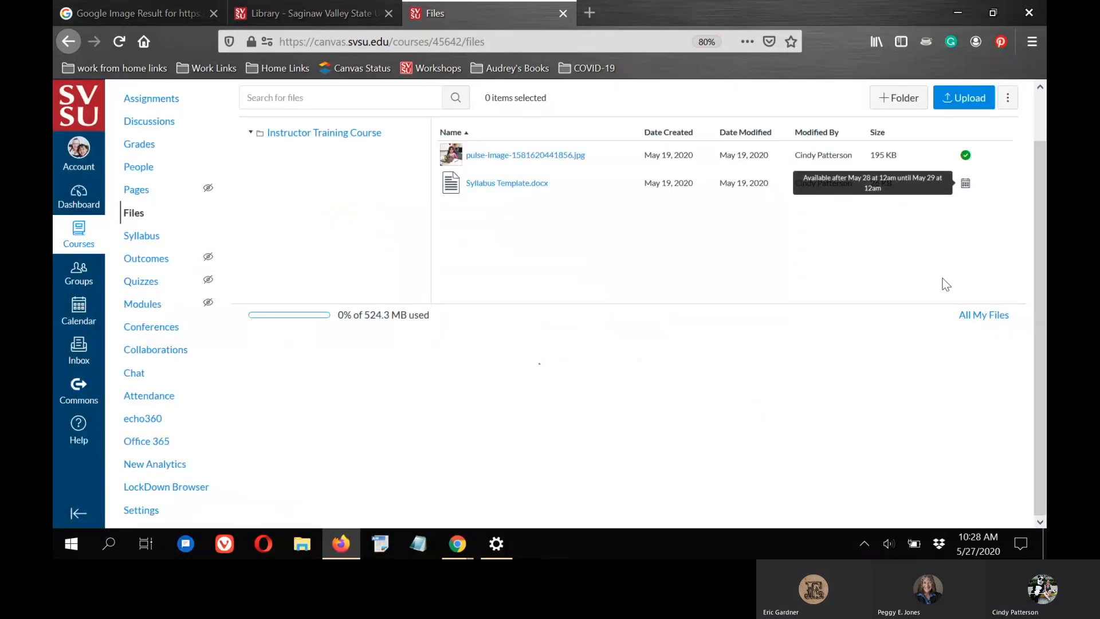
{"action": "scroll", "coordinate": [920, 226], "scroll_direction": "up", "scroll_amount": 2}
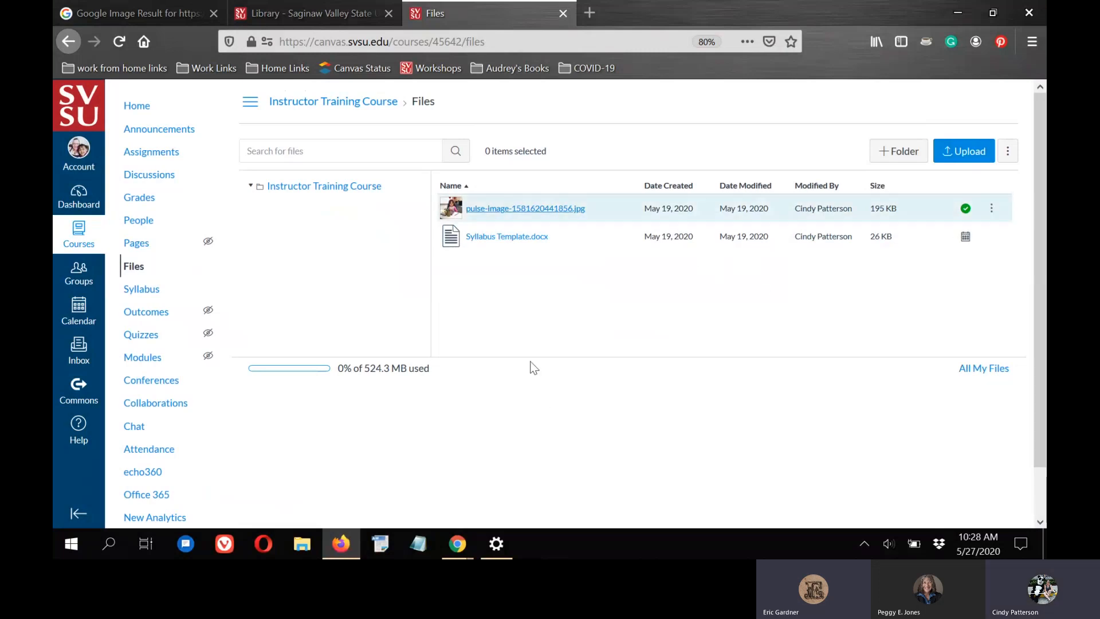
Step: Set the permissions of Syllabus Template.docx to Publish and update them
{"action": "left_click", "coordinate": [966, 236]}
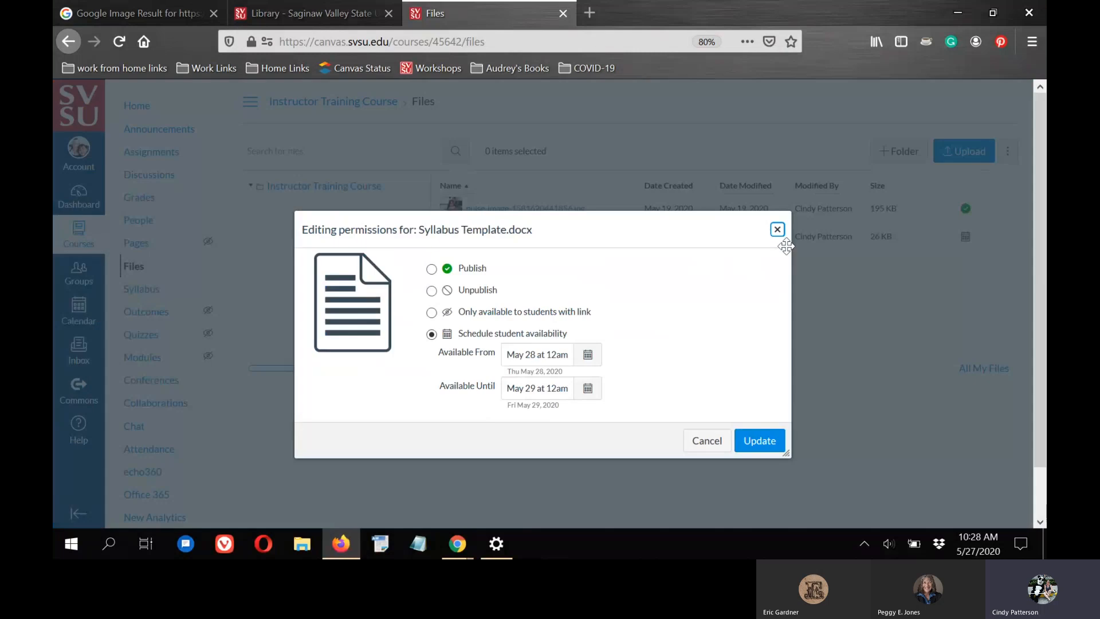
{"action": "left_click", "coordinate": [432, 269]}
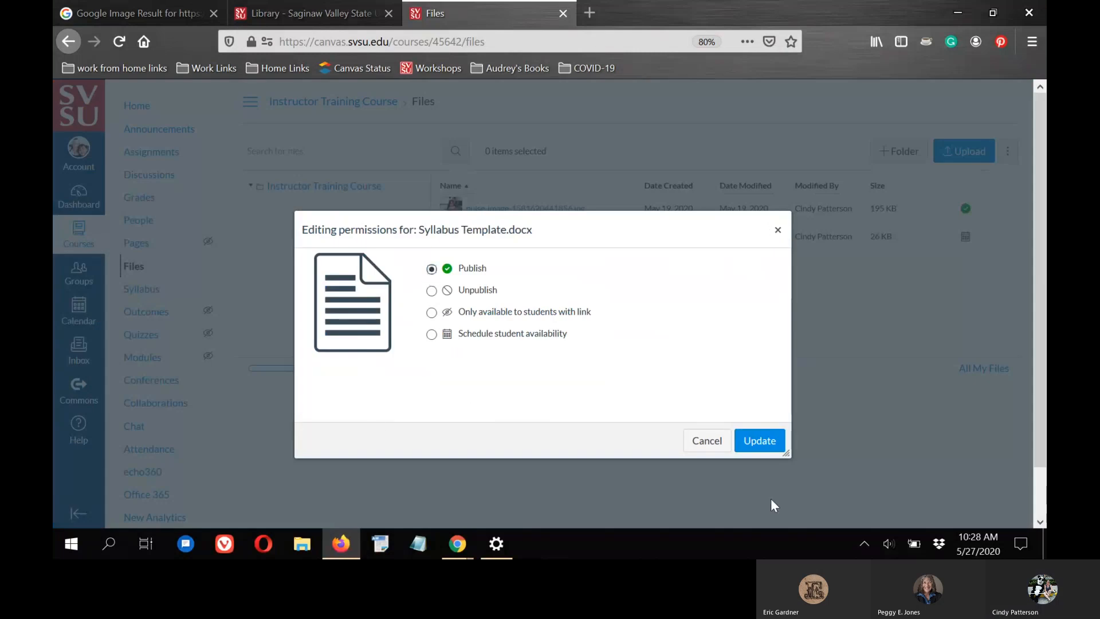
{"action": "left_click", "coordinate": [760, 442]}
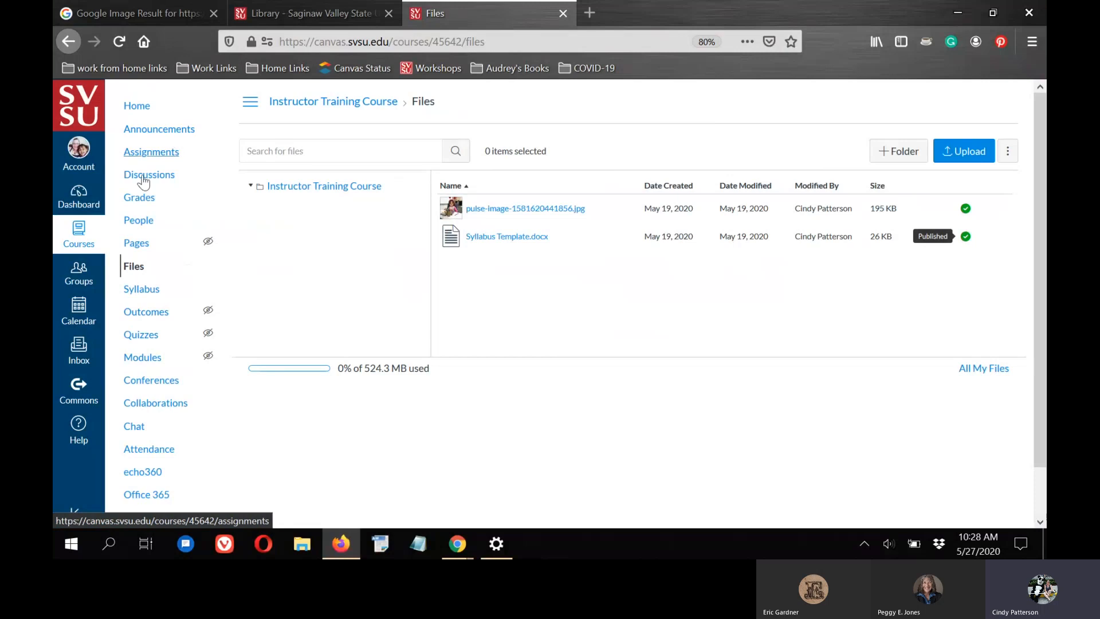
Step: In the course's navigation settings, move Files into the list of items hidden from students
{"action": "scroll", "coordinate": [210, 307], "scroll_direction": "down", "scroll_amount": 2}
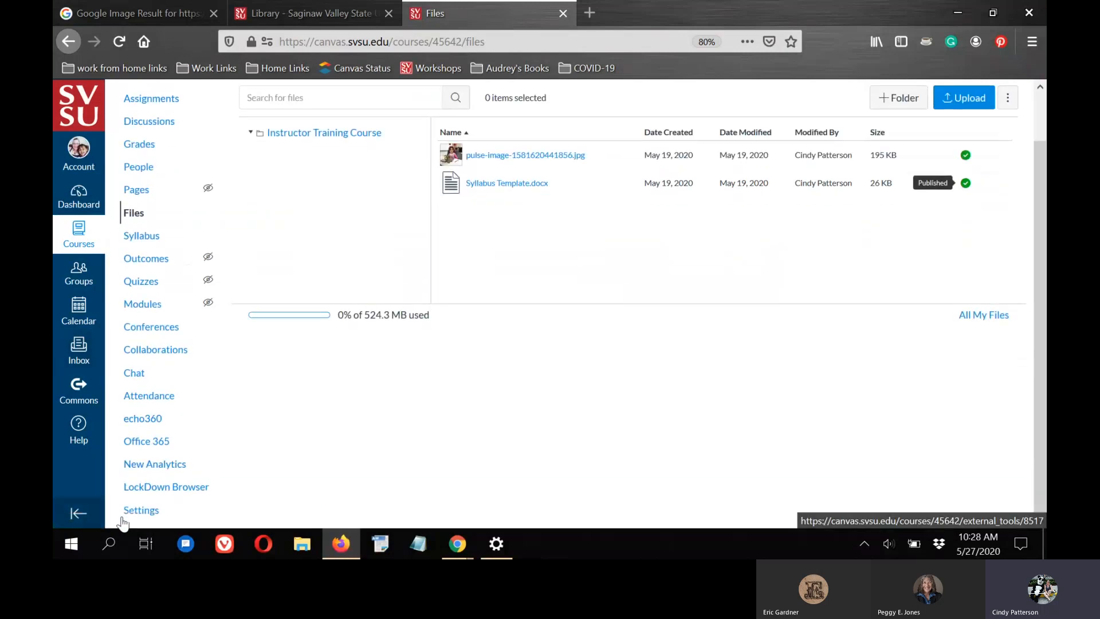
{"action": "left_click", "coordinate": [138, 512]}
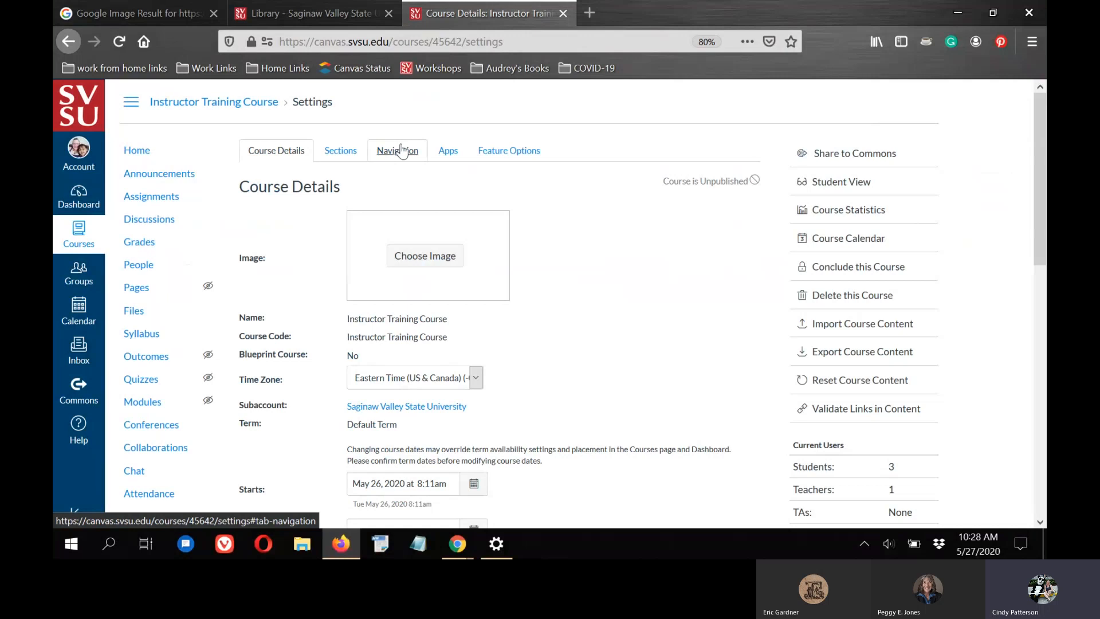
{"action": "left_click", "coordinate": [399, 152]}
{"action": "scroll", "coordinate": [499, 265], "scroll_direction": "down", "scroll_amount": 3}
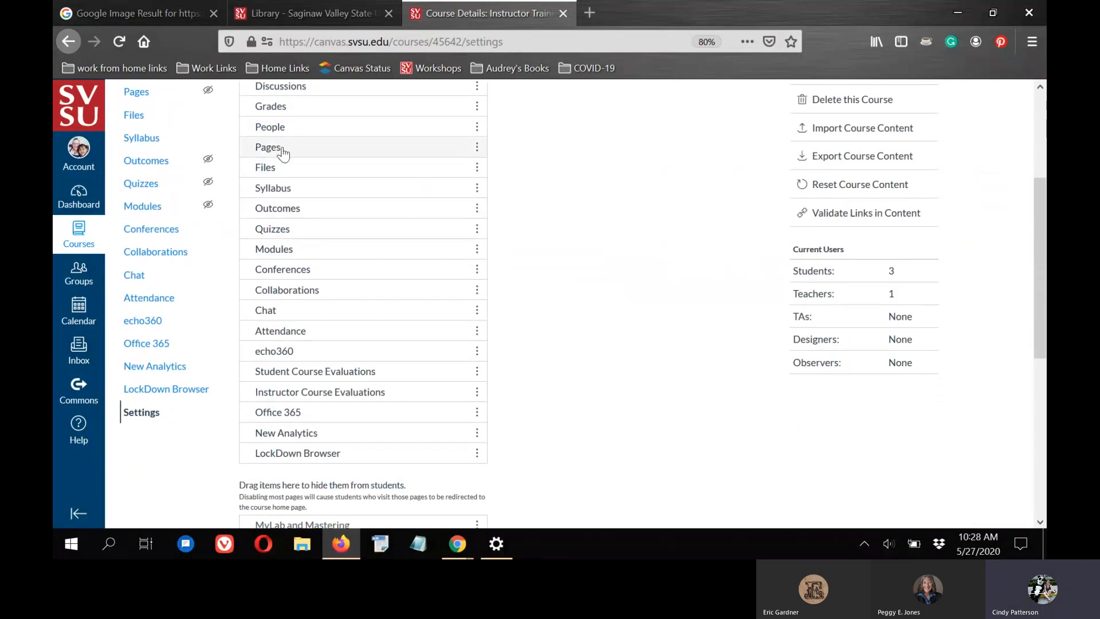
{"action": "left_click_drag", "start_coordinate": [278, 171], "coordinate": [310, 514]}
{"action": "scroll", "coordinate": [581, 510], "scroll_direction": "down", "scroll_amount": 6}
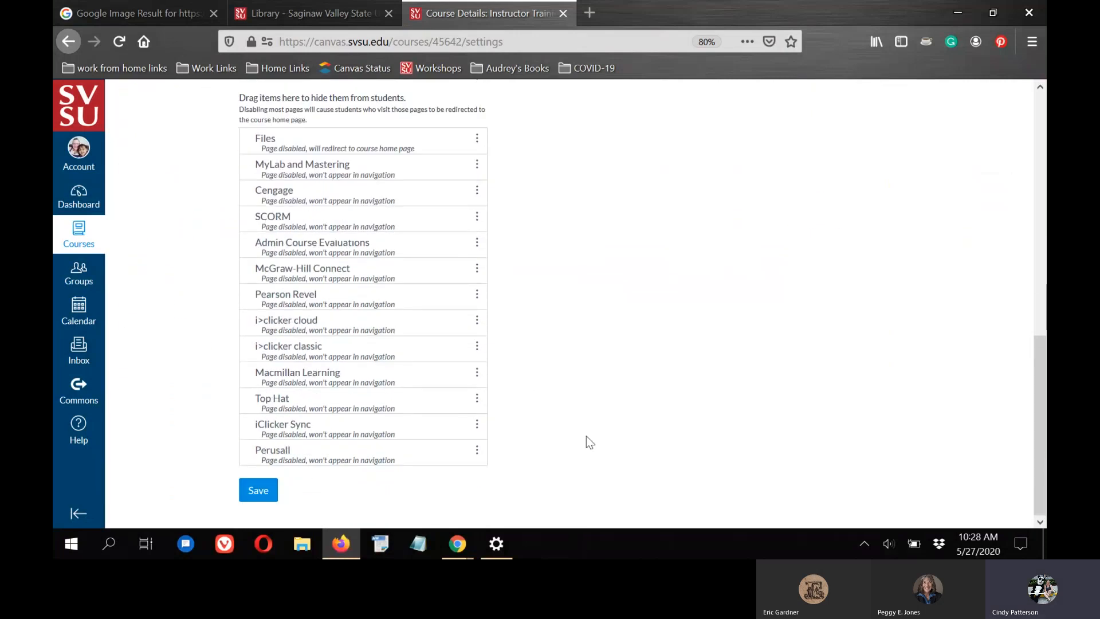
{"action": "scroll", "coordinate": [581, 339], "scroll_direction": "up", "scroll_amount": 6}
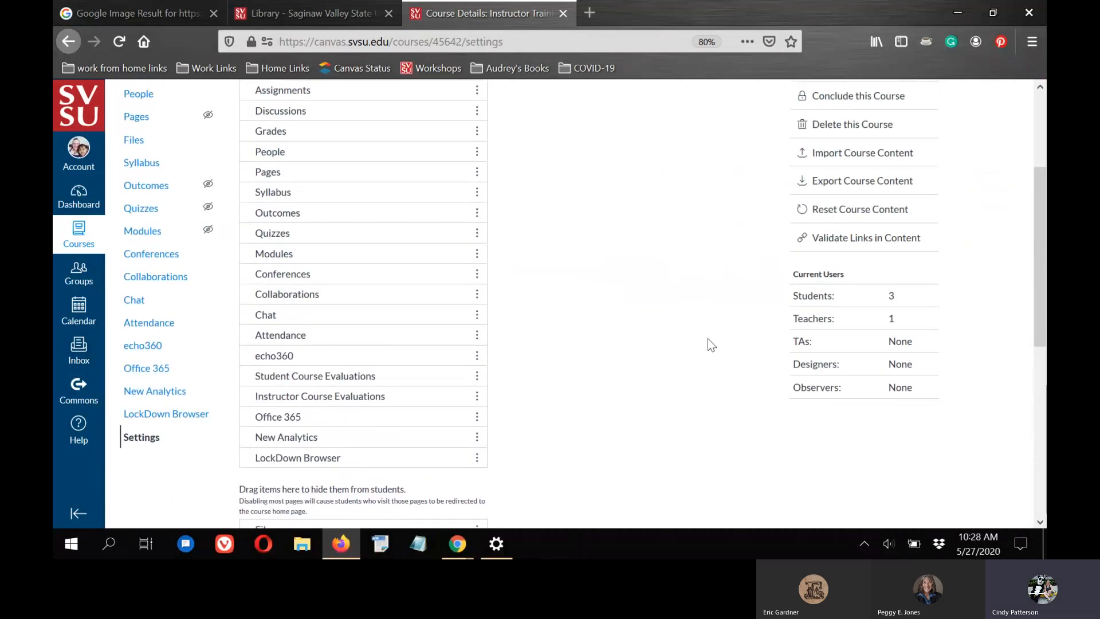
{"action": "scroll", "coordinate": [516, 166], "scroll_direction": "up", "scroll_amount": 3}
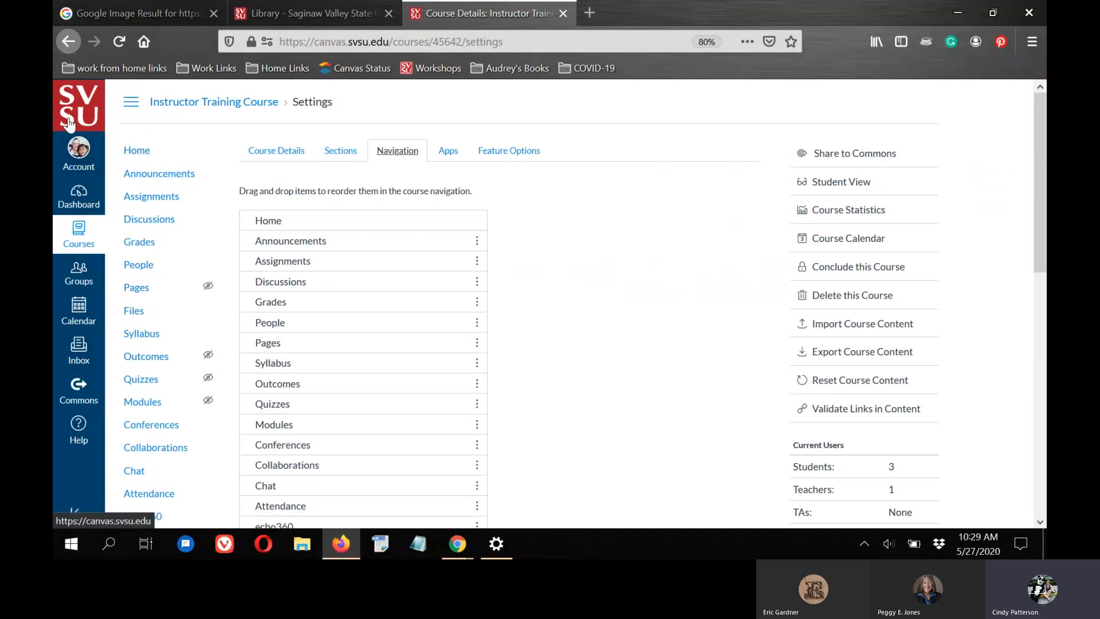
Step: Create a folder named Folder 1 in the course files
{"action": "left_click", "coordinate": [134, 312]}
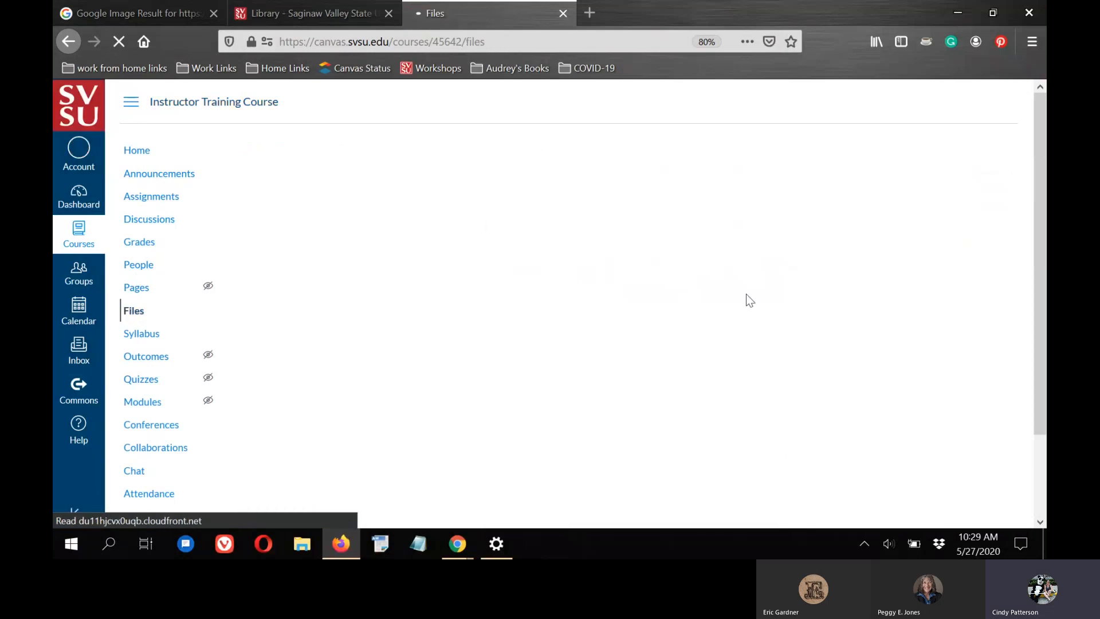
{"action": "left_click", "coordinate": [898, 151]}
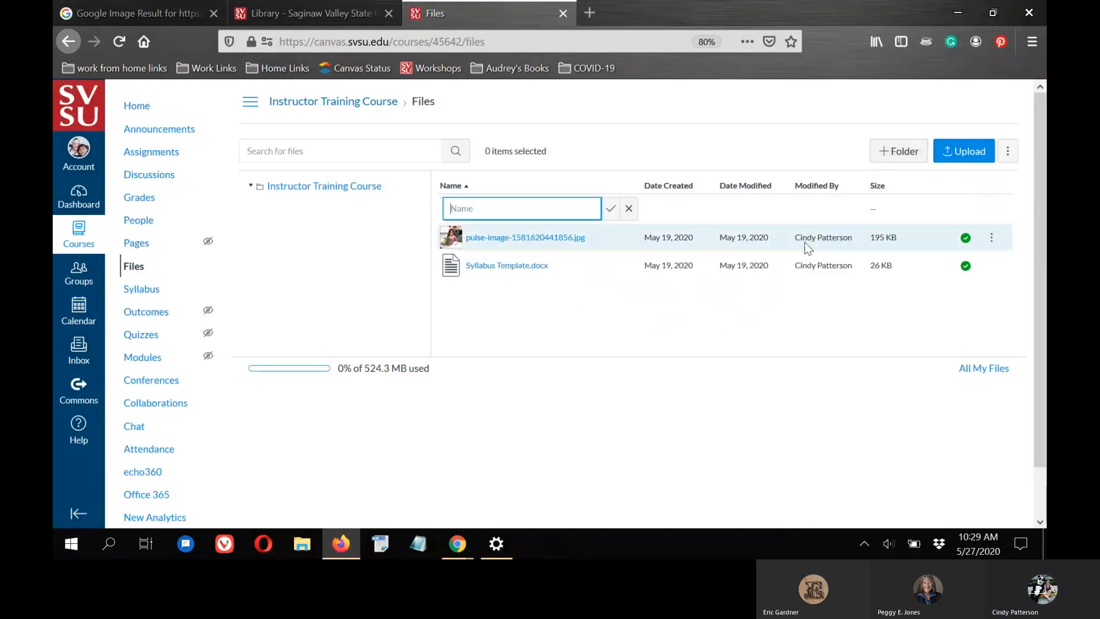
{"action": "type", "text": "Folder 1"}
{"action": "key", "text": "Return"}
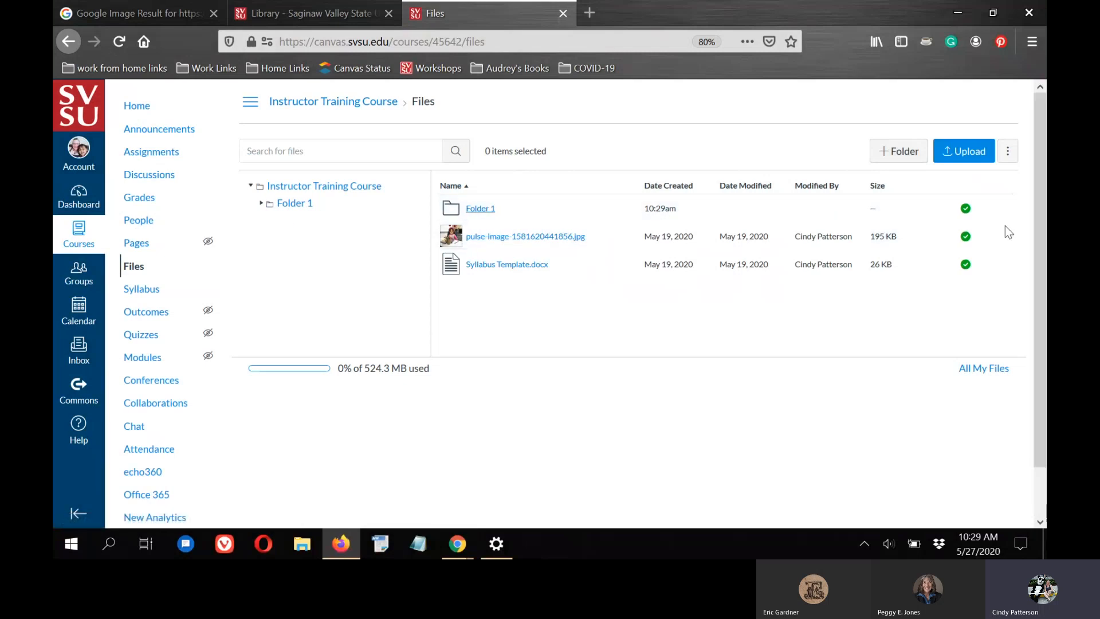
Step: Rename the Folder 1 folder as Hidden files
{"action": "left_click", "coordinate": [992, 210]}
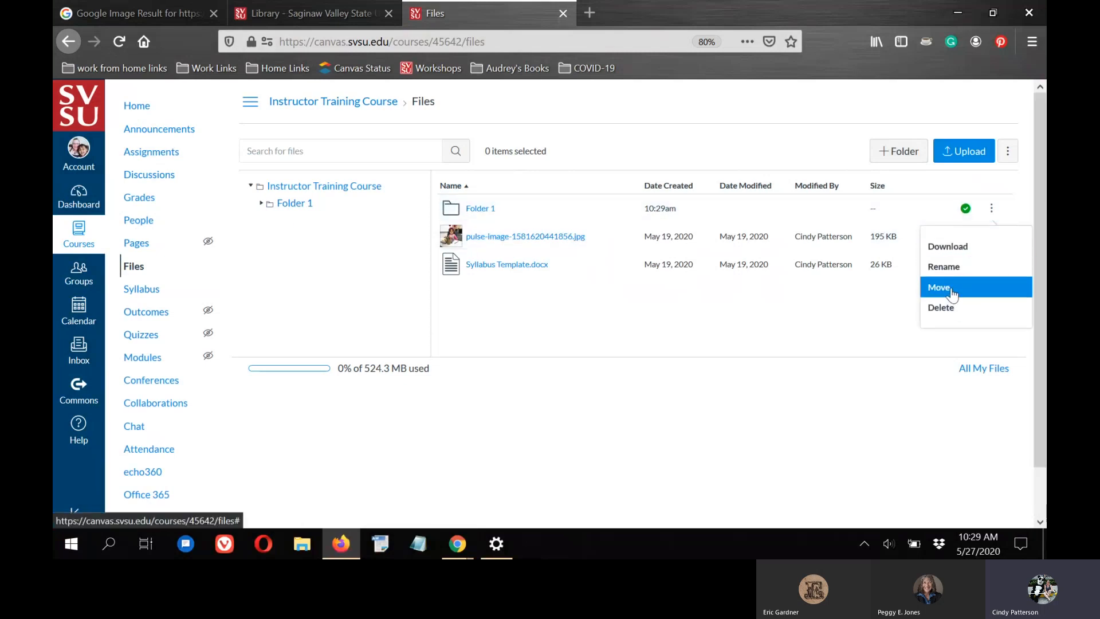
{"action": "left_click", "coordinate": [957, 274]}
{"action": "type", "text": "Hidd"}
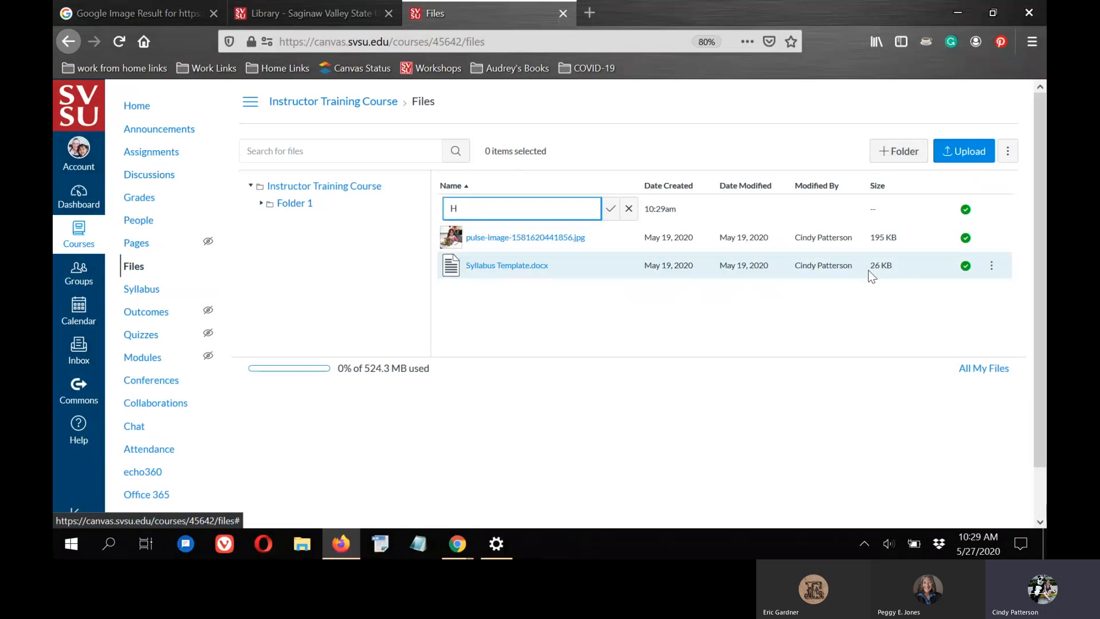
{"action": "key", "text": "BackSpace"}
{"action": "key", "text": "BackSpace"}
{"action": "key", "text": "BackSpace"}
{"action": "type", "text": "idden"}
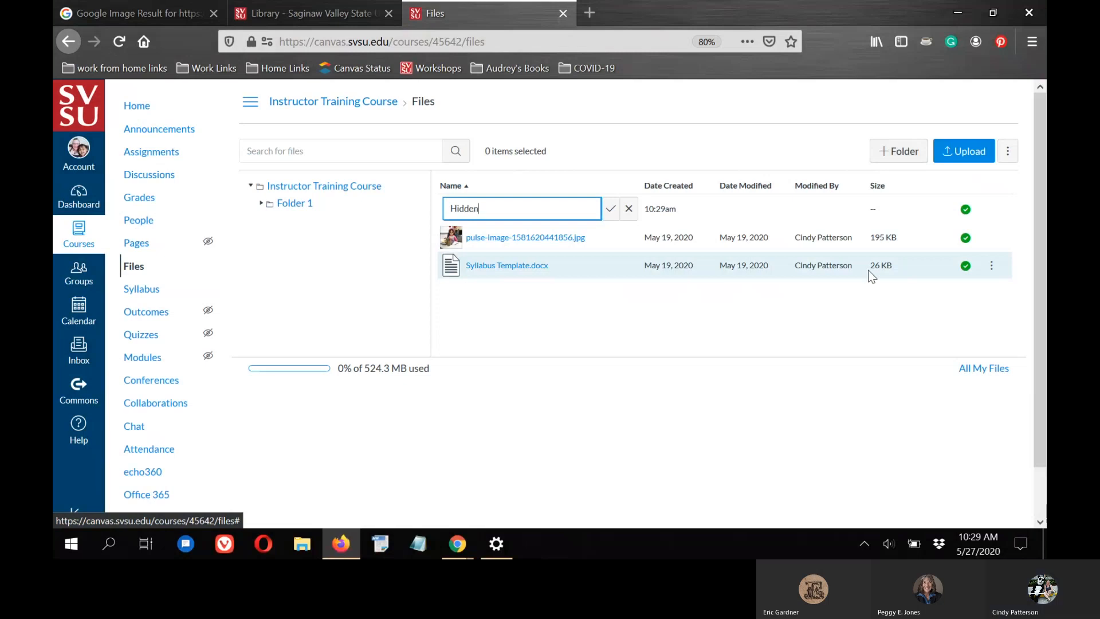
{"action": "type", "text": " files"}
{"action": "key", "text": "Return"}
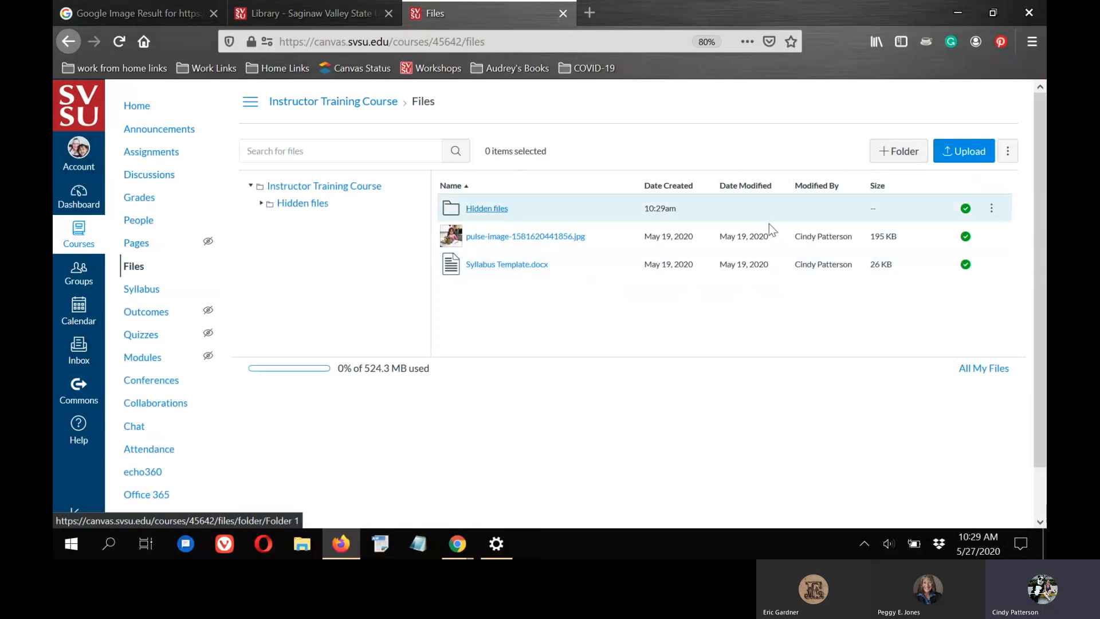
Step: Make the Hidden files folder only available to students with link and move Syllabus Template.docx into it
{"action": "left_click", "coordinate": [993, 209]}
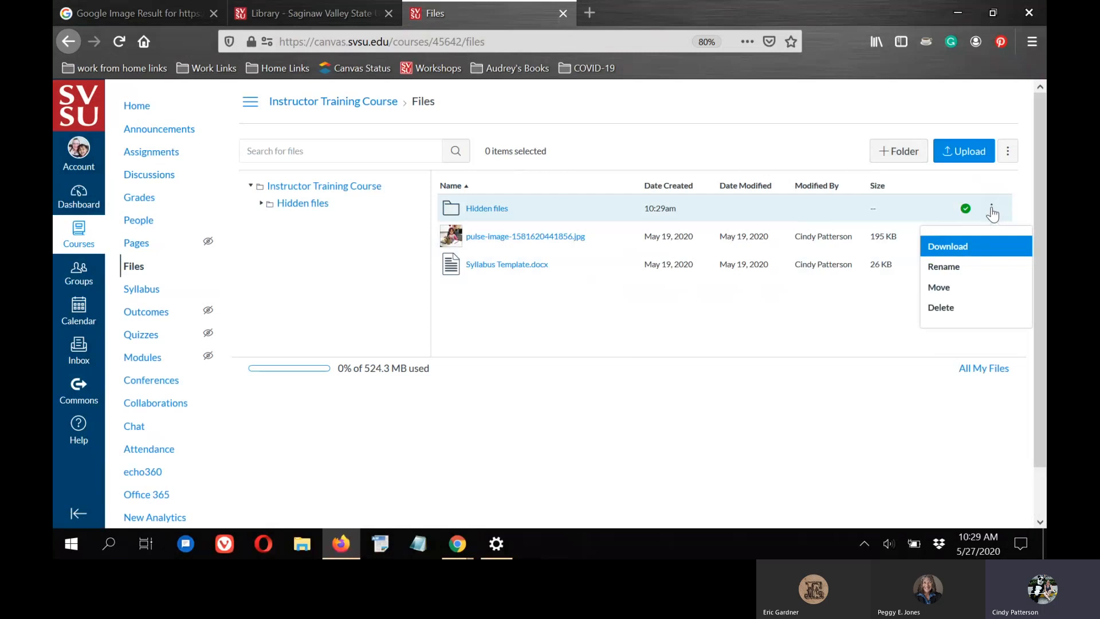
{"action": "left_click", "coordinate": [747, 393]}
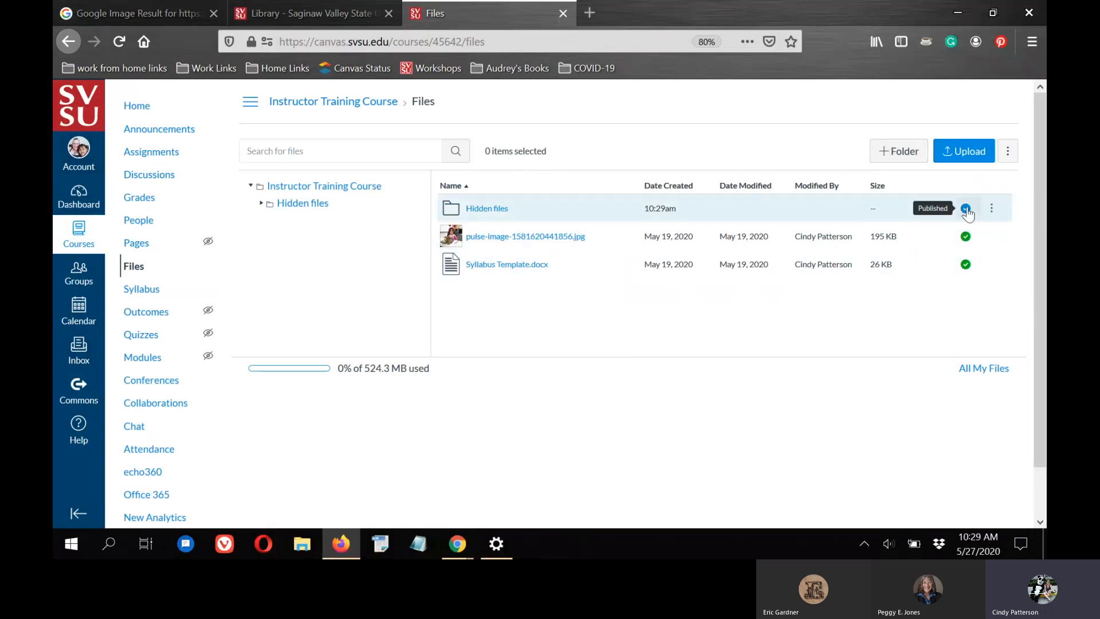
{"action": "left_click", "coordinate": [965, 208]}
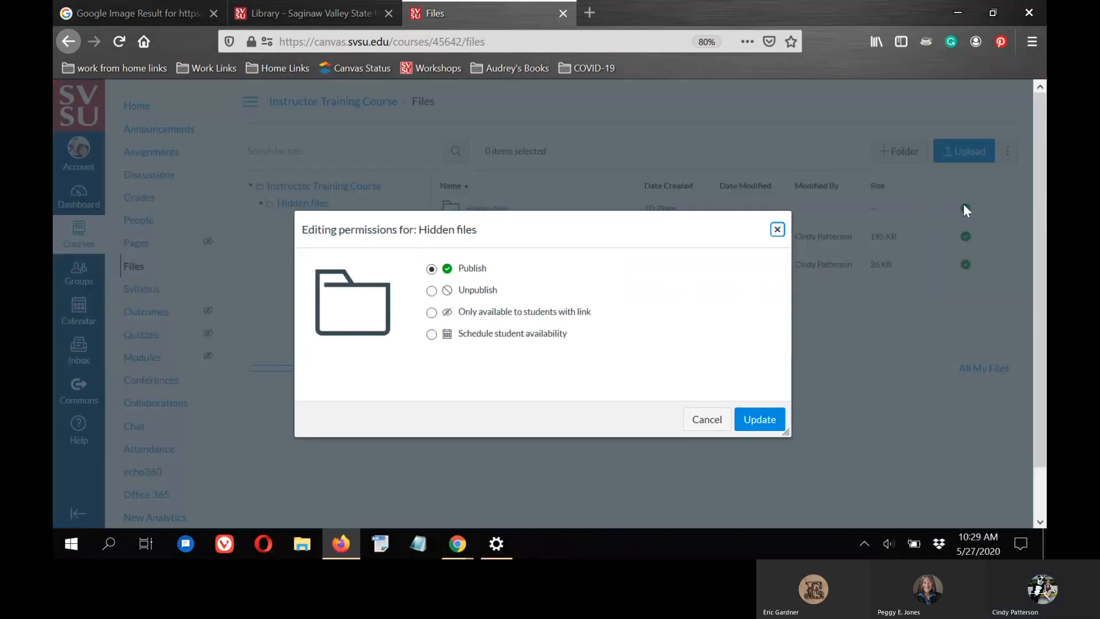
{"action": "left_click", "coordinate": [431, 313]}
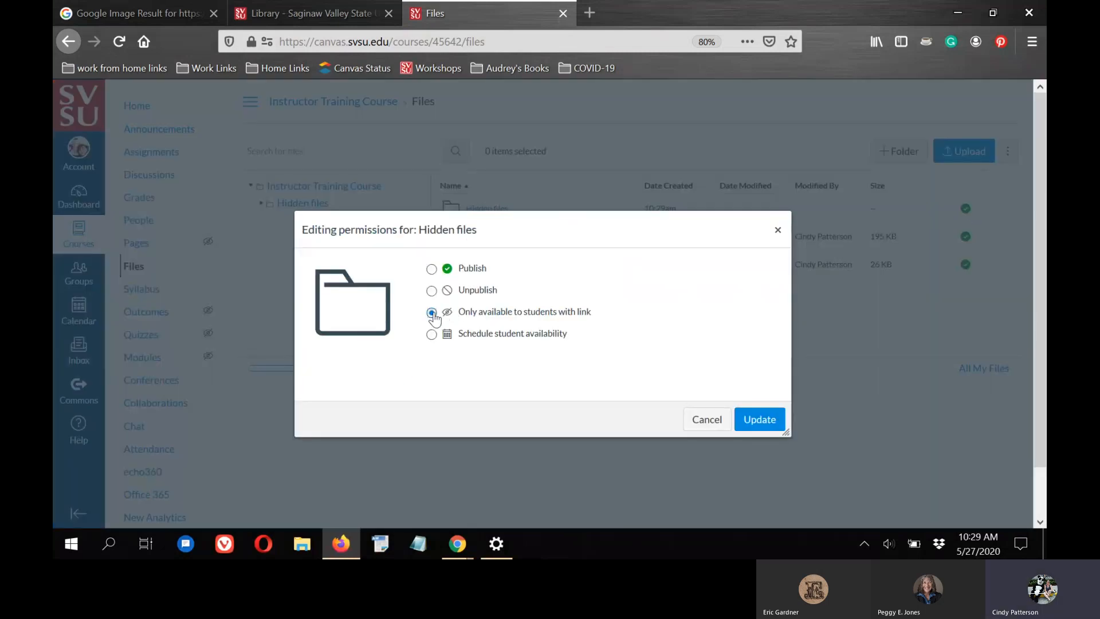
{"action": "left_click", "coordinate": [766, 420]}
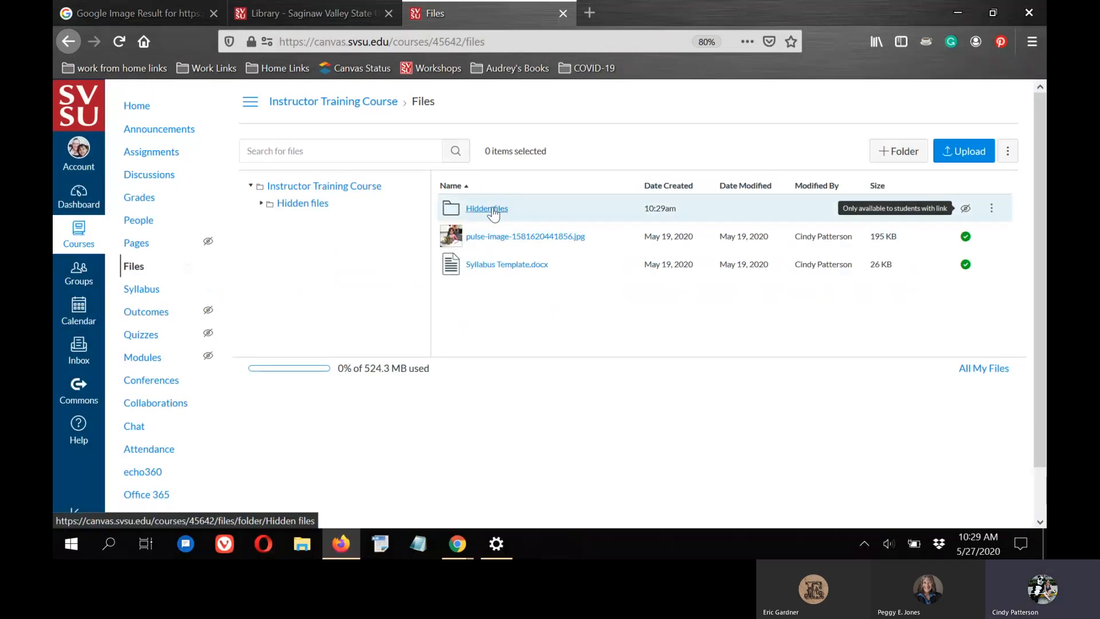
{"action": "left_click_drag", "start_coordinate": [491, 264], "coordinate": [519, 214]}
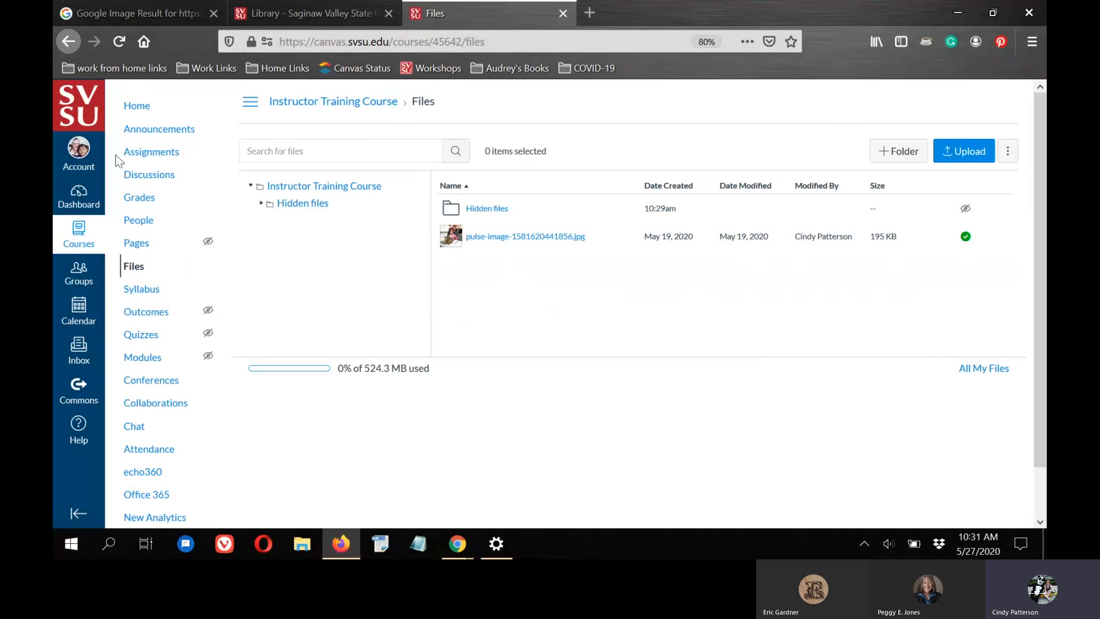
Step: Start a new assignment in the course and remove Everyone from its Assign to field
{"action": "left_click", "coordinate": [149, 154]}
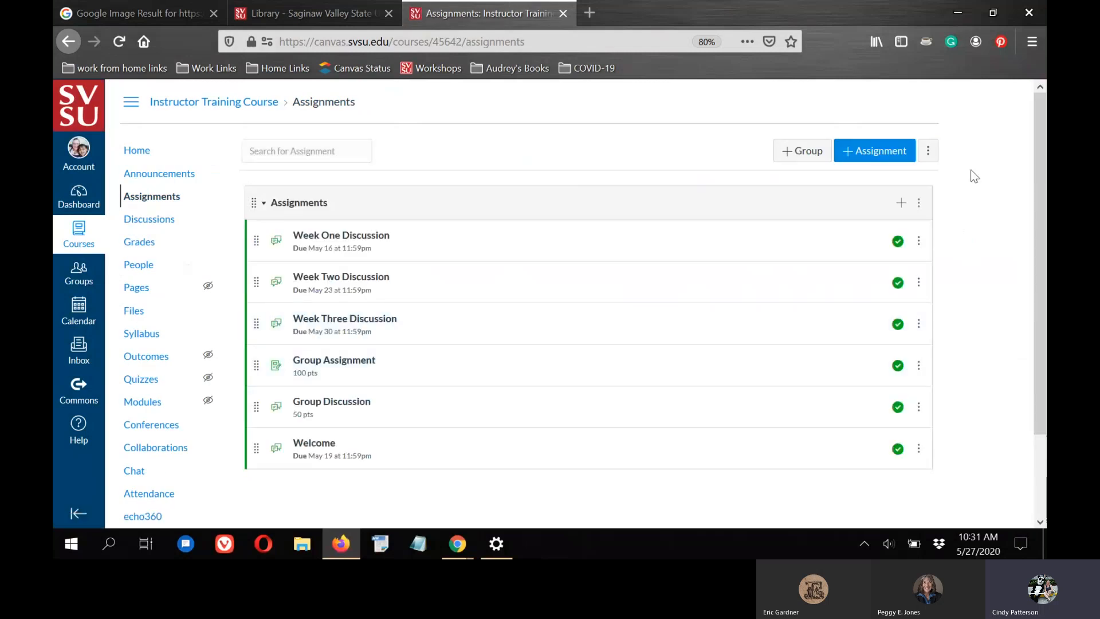
{"action": "left_click", "coordinate": [868, 149]}
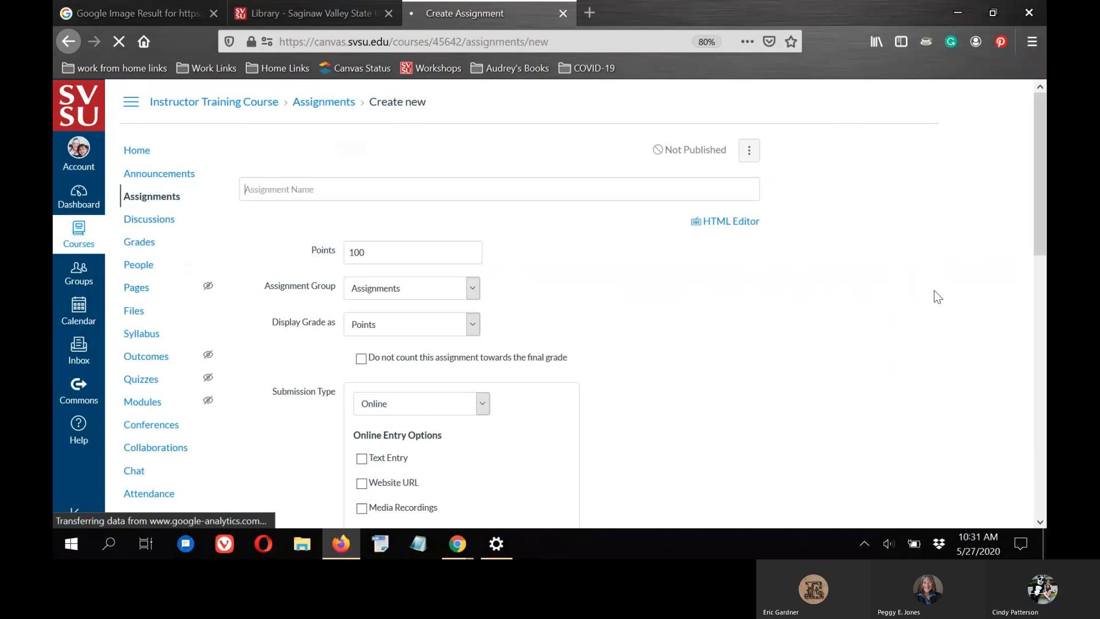
{"action": "scroll", "coordinate": [934, 290], "scroll_direction": "down", "scroll_amount": 5}
{"action": "scroll", "coordinate": [941, 293], "scroll_direction": "down", "scroll_amount": 8}
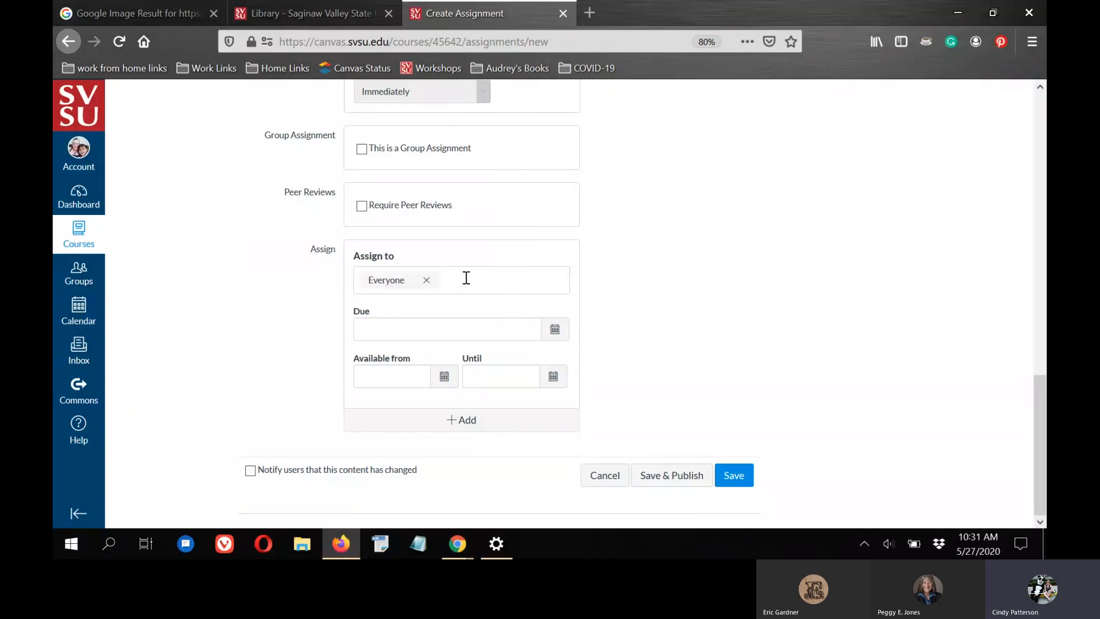
{"action": "left_click", "coordinate": [426, 280]}
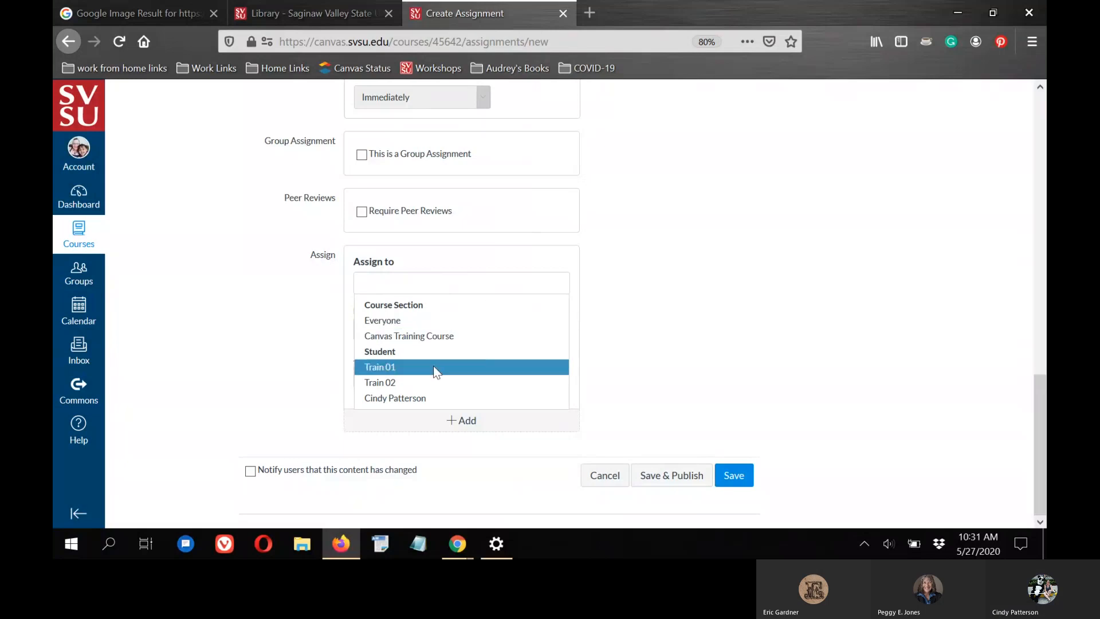
{"action": "left_click", "coordinate": [661, 314]}
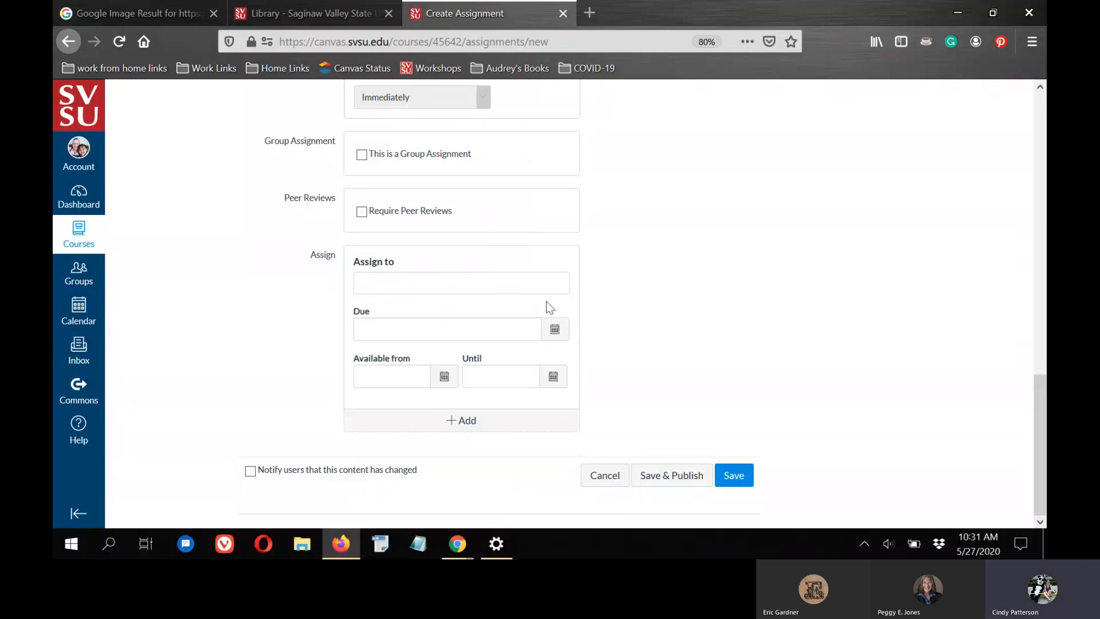
Step: Assign the new assignment to Everyone again
{"action": "left_click", "coordinate": [382, 283]}
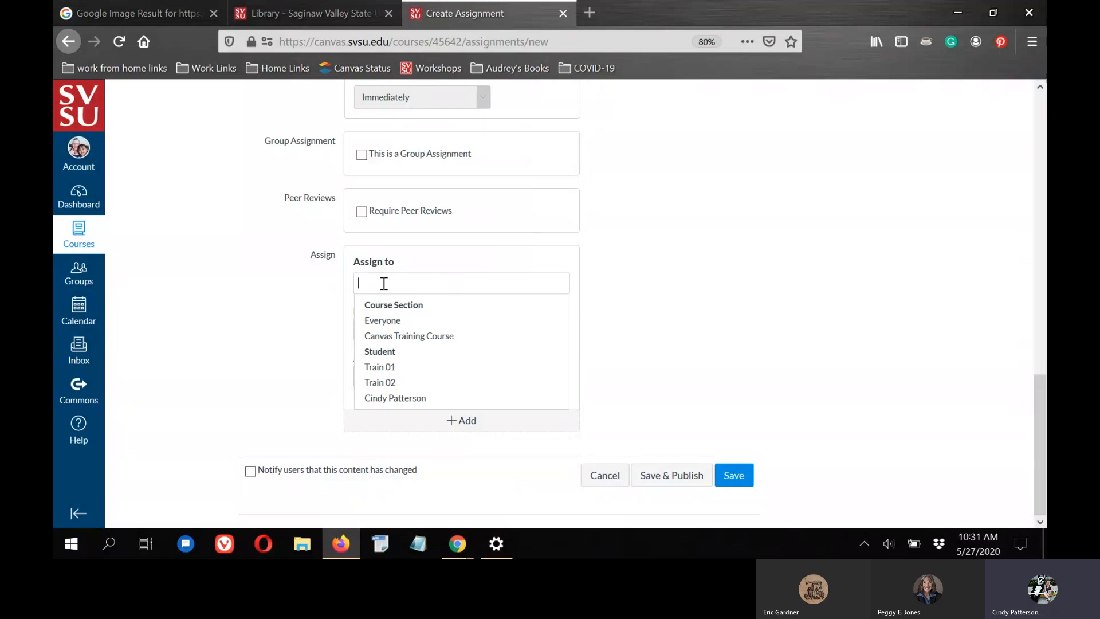
{"action": "left_click", "coordinate": [397, 322]}
{"action": "left_click", "coordinate": [676, 318]}
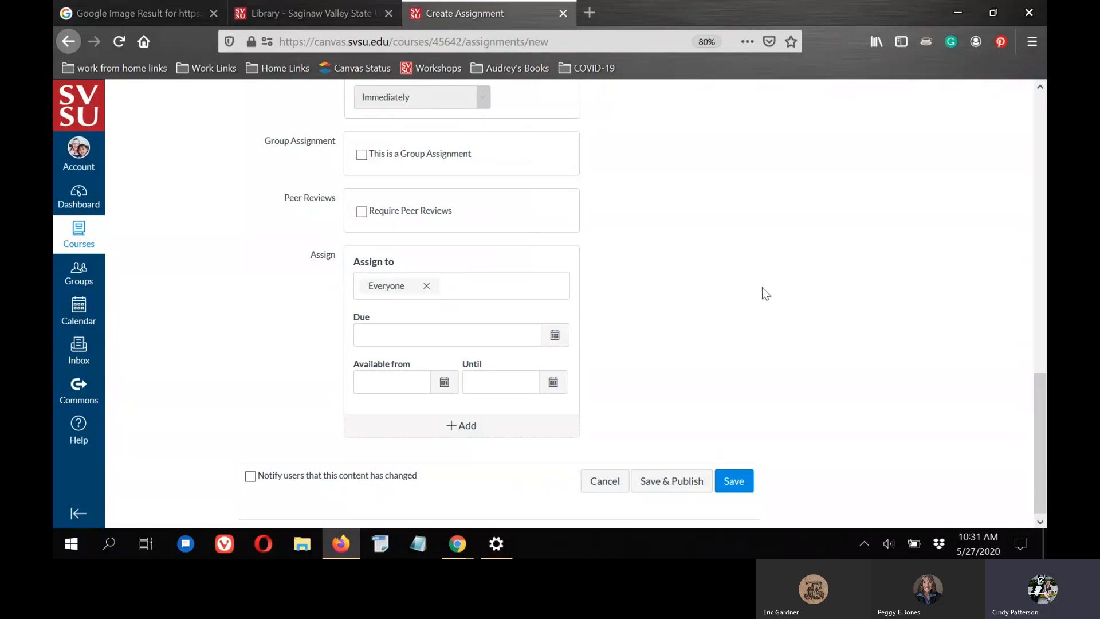
{"action": "scroll", "coordinate": [762, 287], "scroll_direction": "down", "scroll_amount": 1}
{"action": "left_click", "coordinate": [500, 422]}
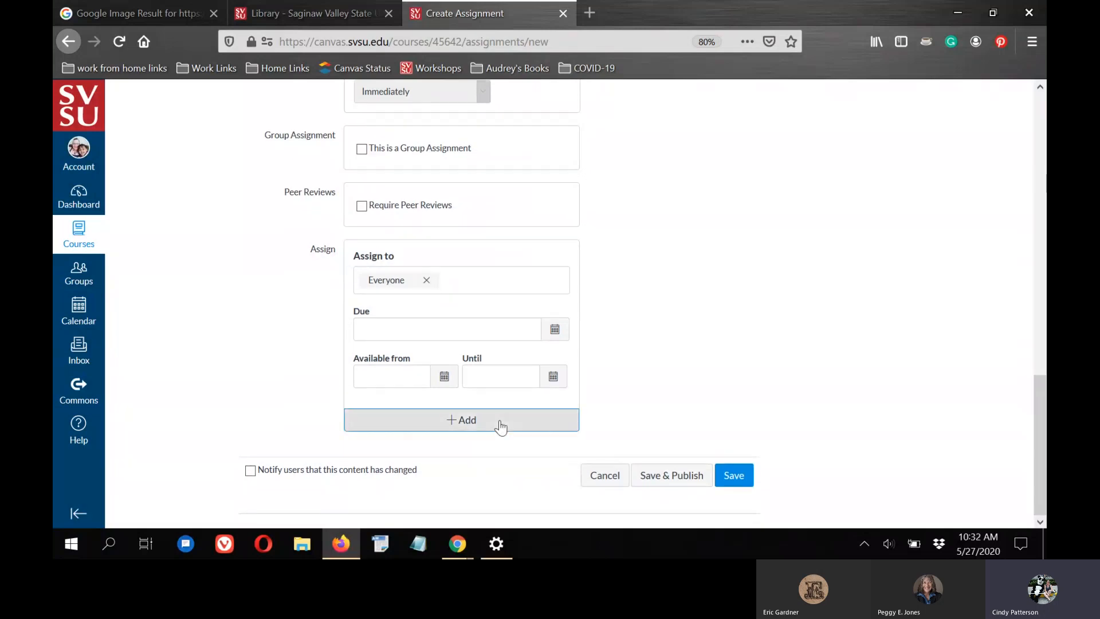
{"action": "scroll", "coordinate": [803, 410], "scroll_direction": "down", "scroll_amount": 4}
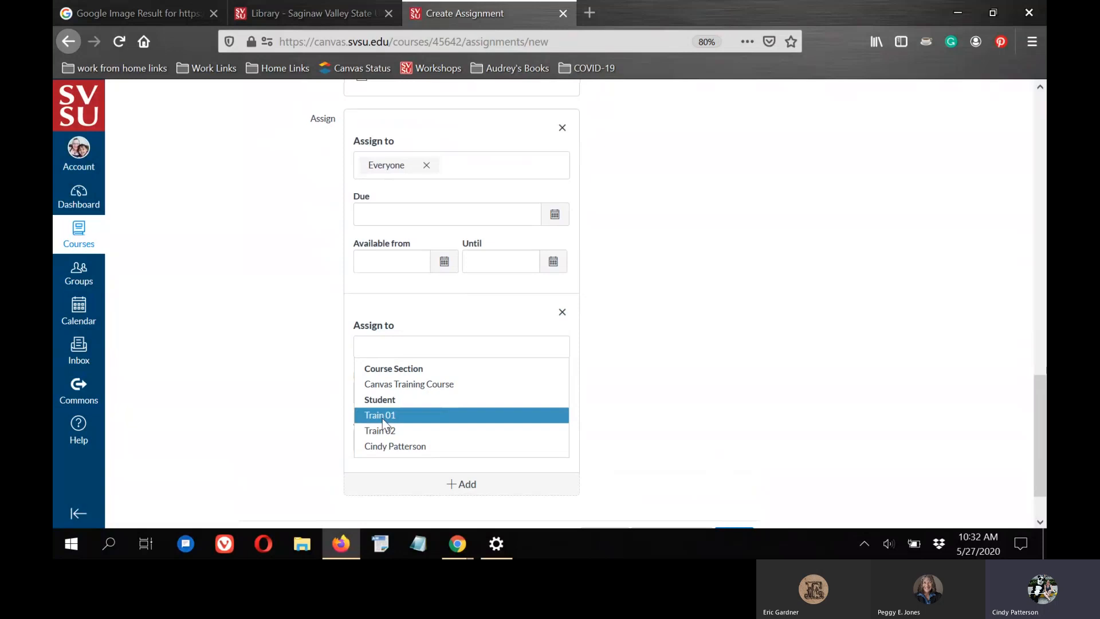
{"action": "left_click", "coordinate": [384, 413]}
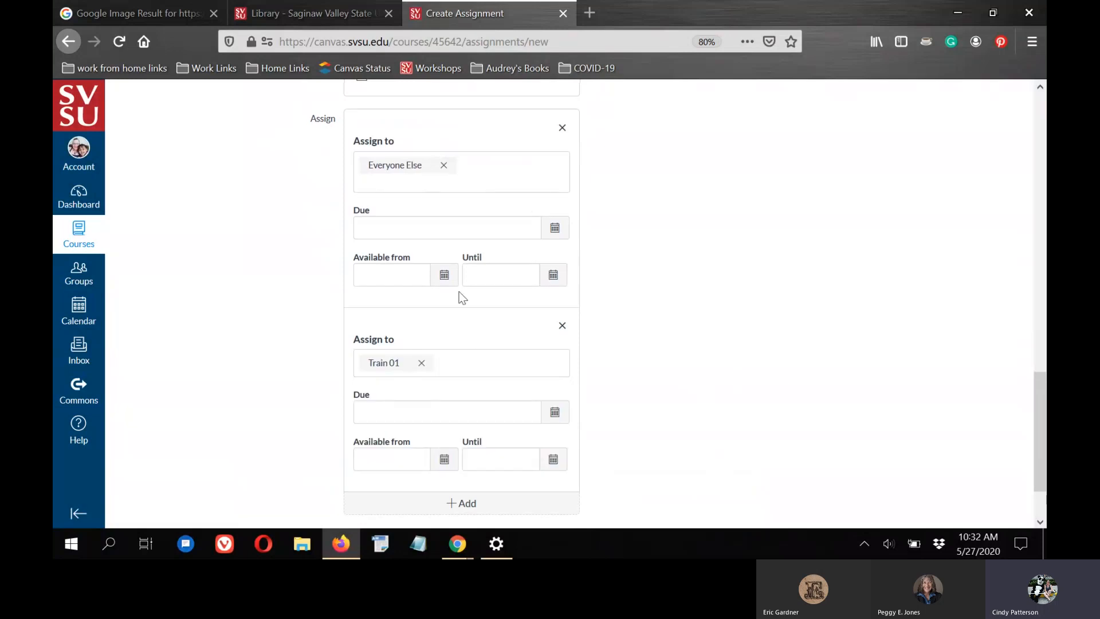
{"action": "left_click", "coordinate": [564, 326]}
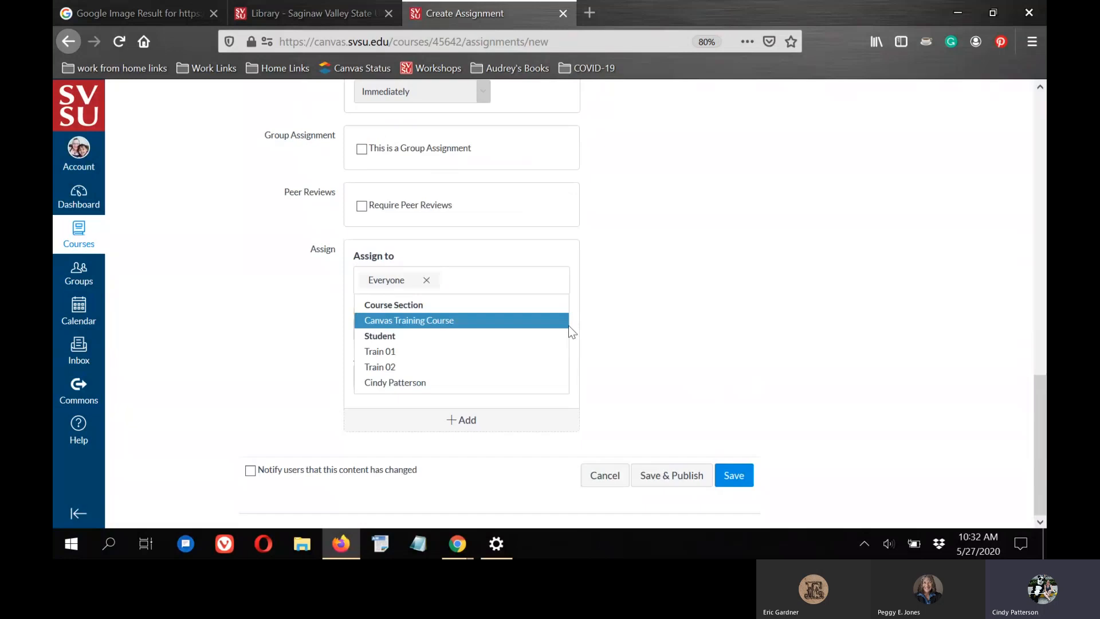
{"action": "left_click", "coordinate": [668, 309]}
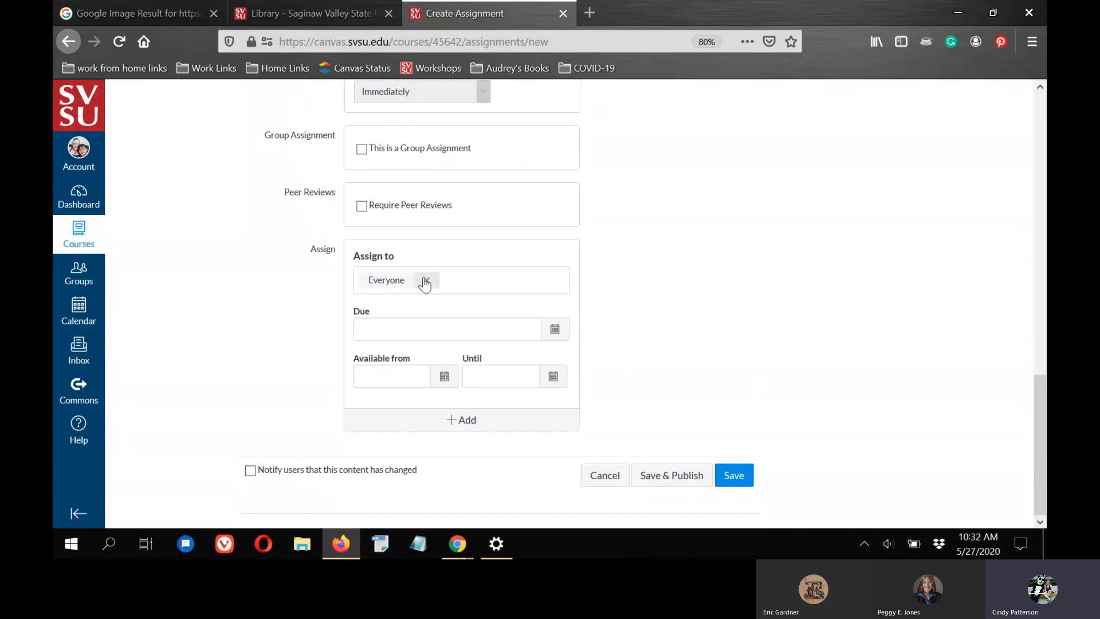
{"action": "left_click", "coordinate": [426, 280]}
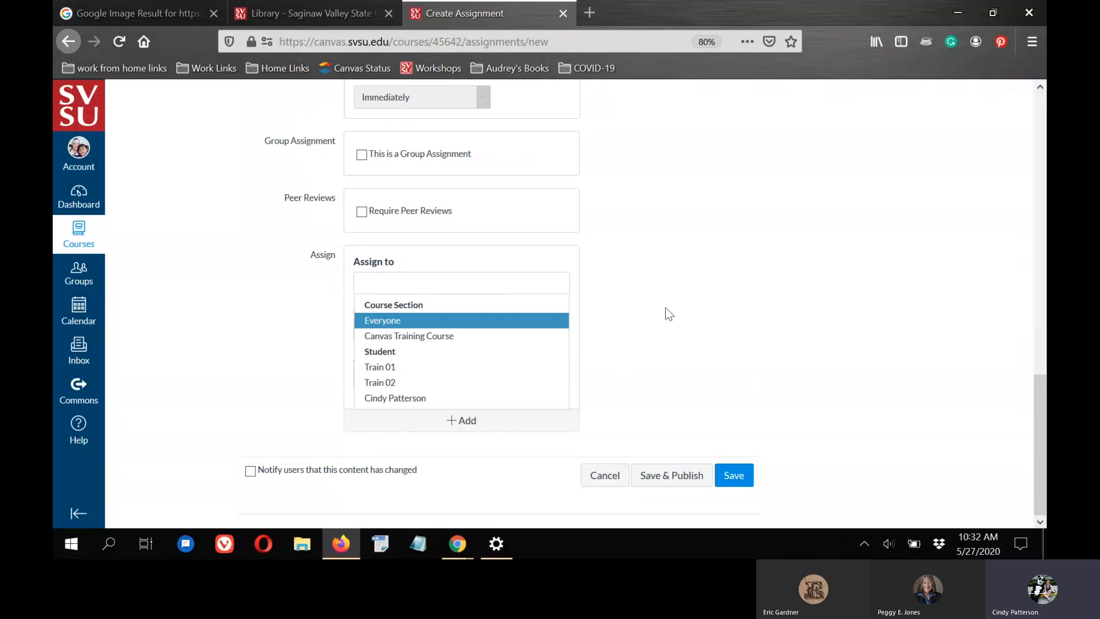
{"action": "left_click", "coordinate": [370, 320]}
{"action": "left_click", "coordinate": [468, 292]}
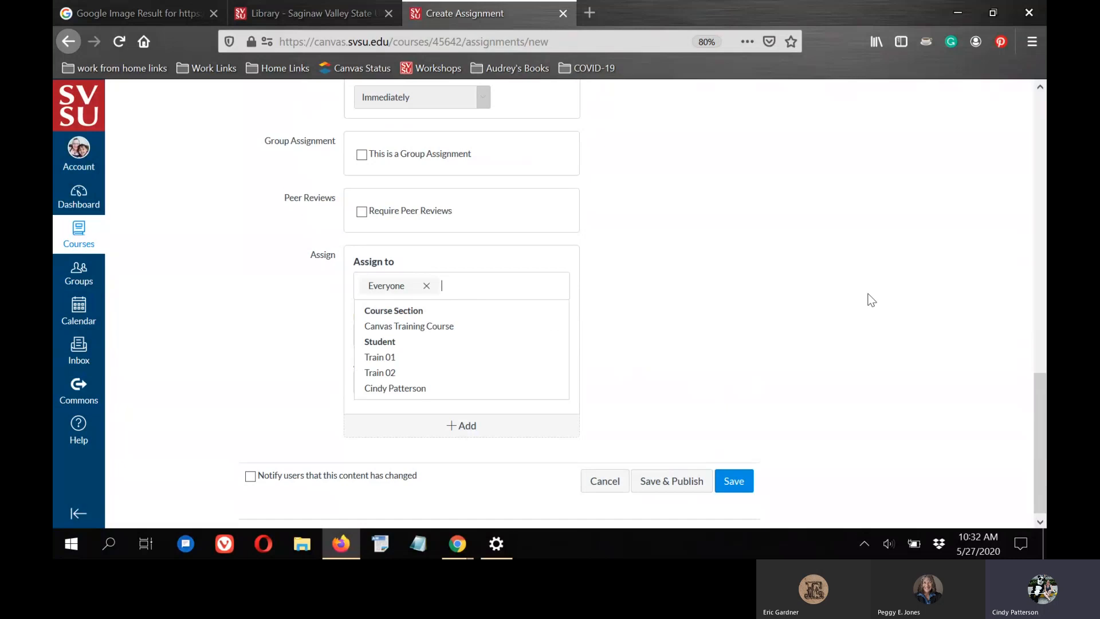
Step: Add a second assignee entry to the assignment and assign it to the student Train 01
{"action": "left_click", "coordinate": [459, 423]}
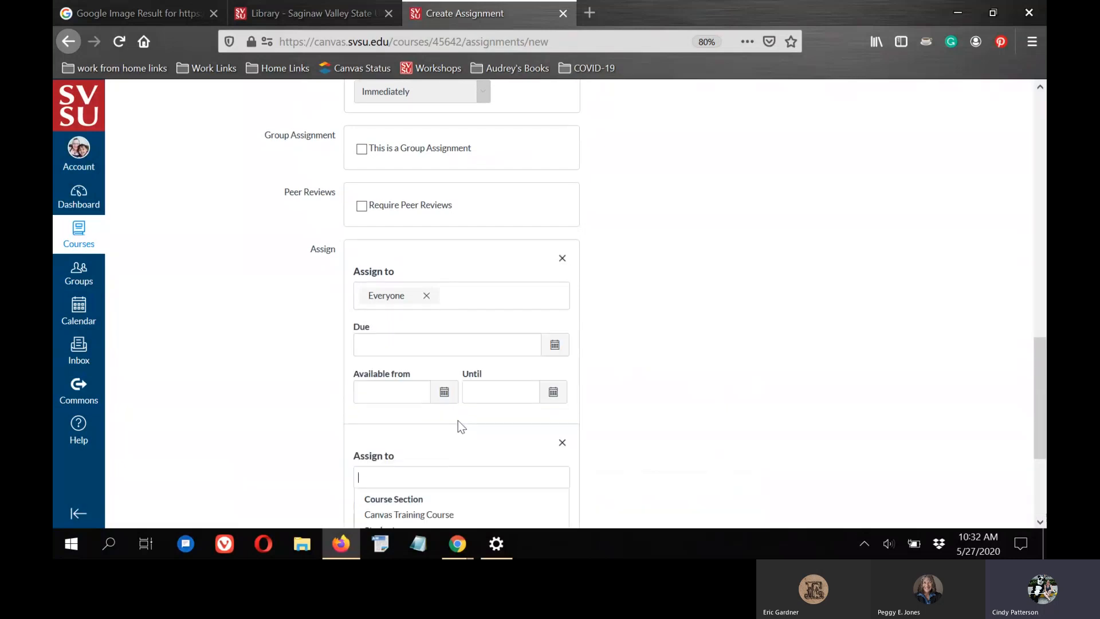
{"action": "scroll", "coordinate": [749, 346], "scroll_direction": "down", "scroll_amount": 3}
{"action": "left_click", "coordinate": [391, 351]}
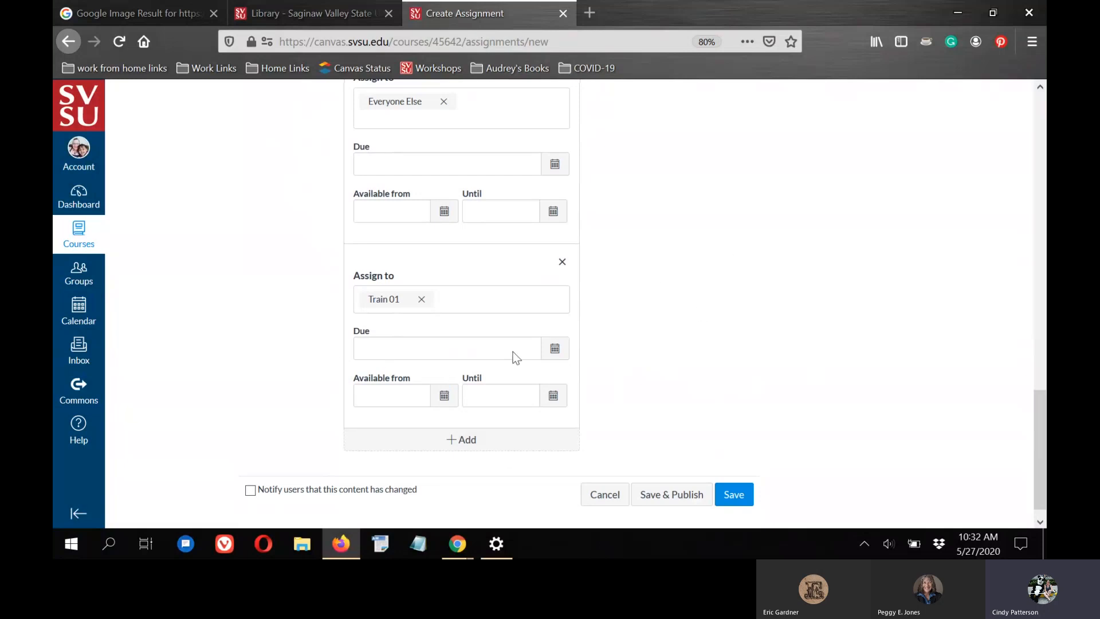
Step: Set the due date for Everyone Else to May 28 at 11:59pm
{"action": "scroll", "coordinate": [650, 271], "scroll_direction": "up", "scroll_amount": 2}
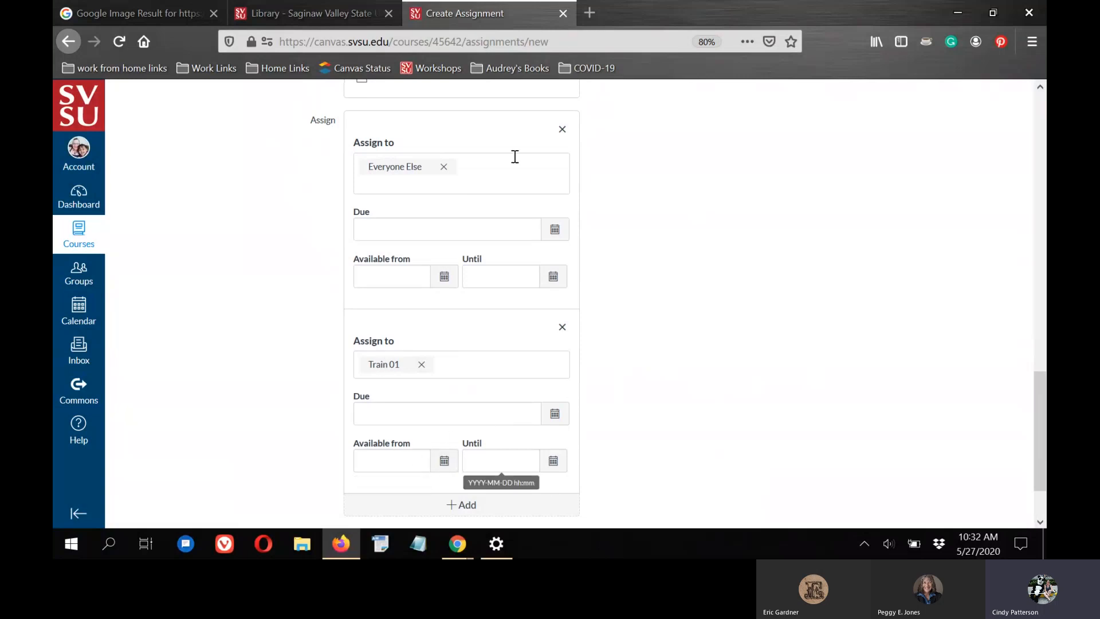
{"action": "left_click", "coordinate": [555, 229]}
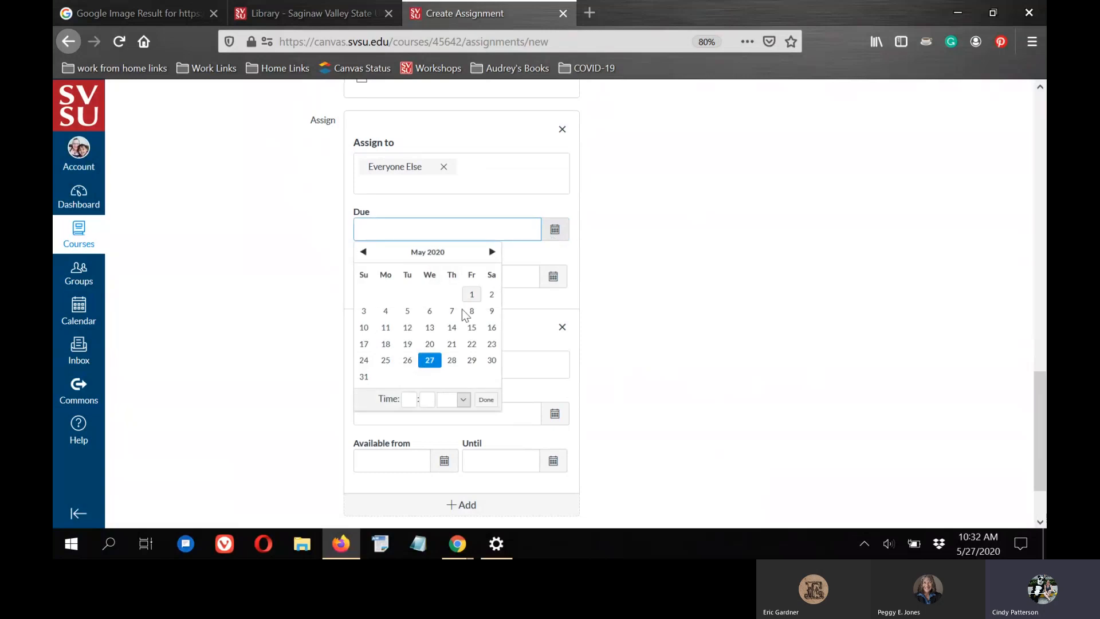
{"action": "left_click", "coordinate": [452, 360]}
{"action": "left_click", "coordinate": [486, 400]}
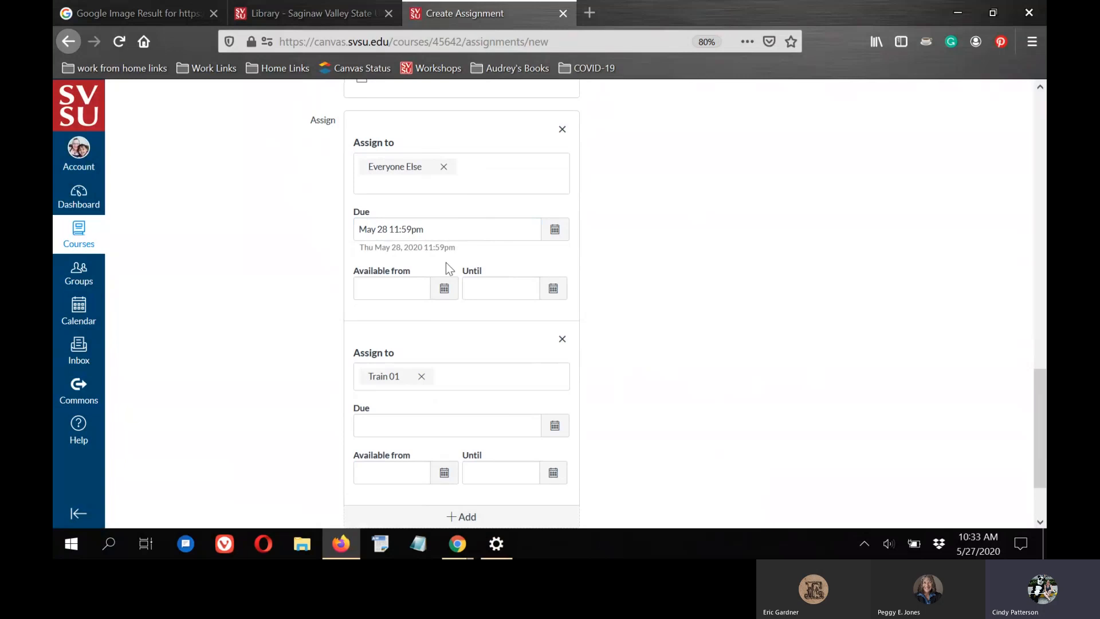
Step: Set the Until date for Everyone Else to May 30 at 11:59pm
{"action": "left_click", "coordinate": [554, 288]}
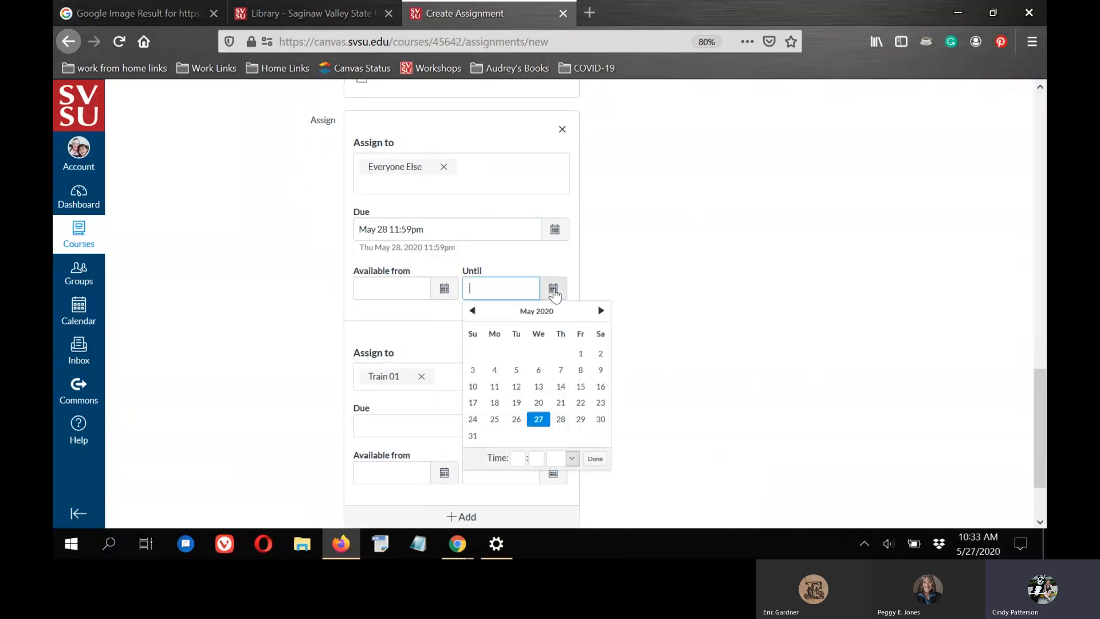
{"action": "left_click", "coordinate": [562, 420]}
{"action": "left_click", "coordinate": [501, 243]}
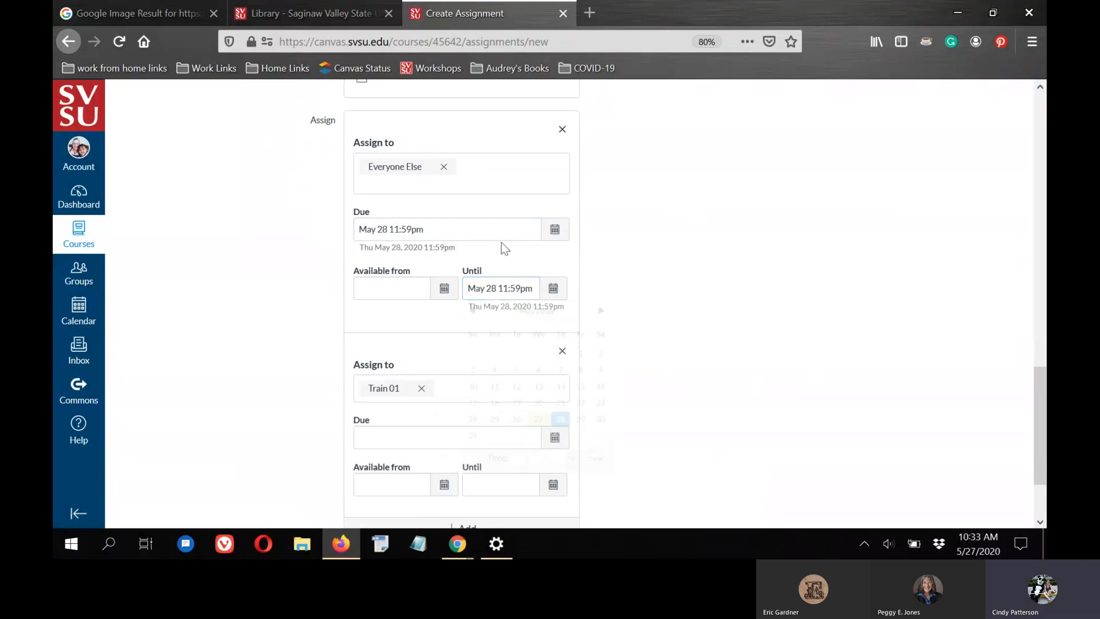
{"action": "left_click", "coordinate": [553, 288]}
{"action": "left_click", "coordinate": [600, 418]}
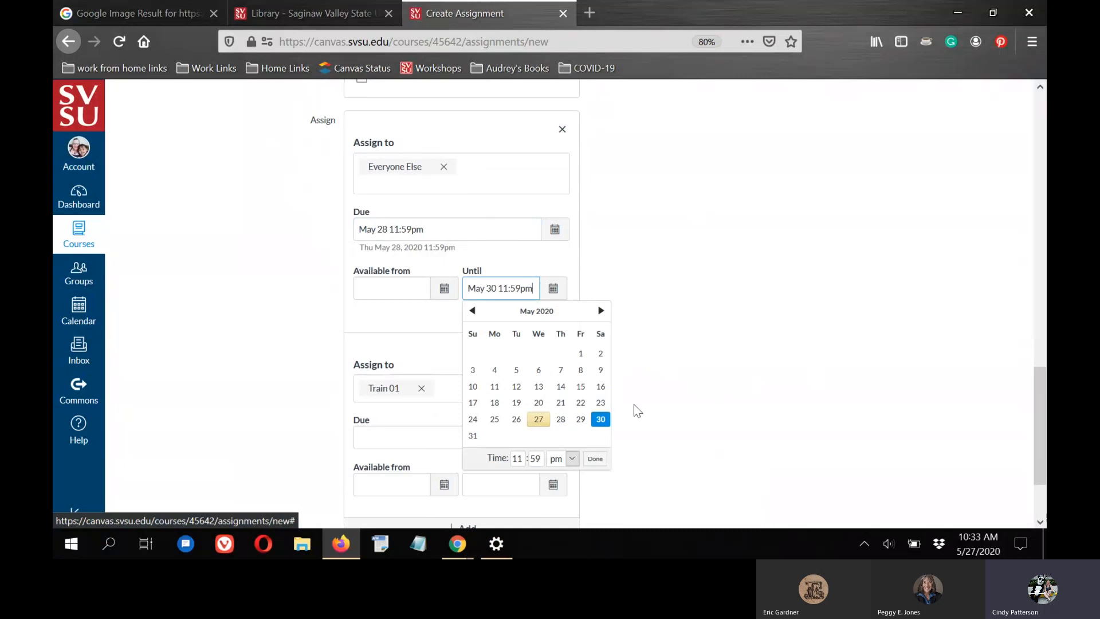
{"action": "left_click", "coordinate": [594, 459]}
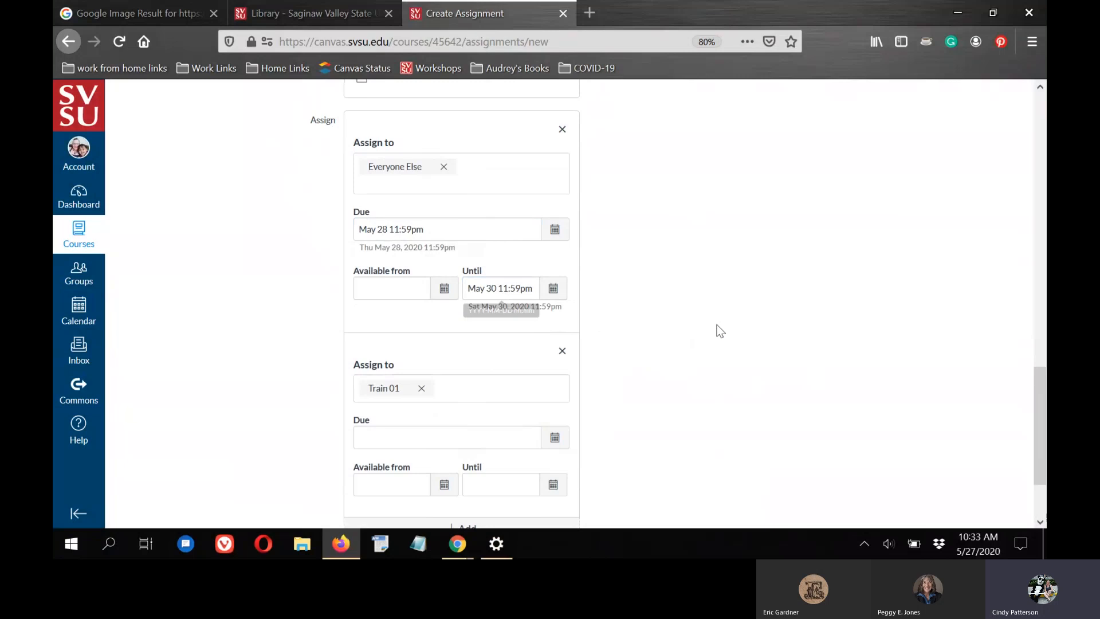
Step: Set Train 01's due date to May 30 at 11:59pm and its Until date to Jun 1 at 11:59pm
{"action": "scroll", "coordinate": [719, 306], "scroll_direction": "down", "scroll_amount": 2}
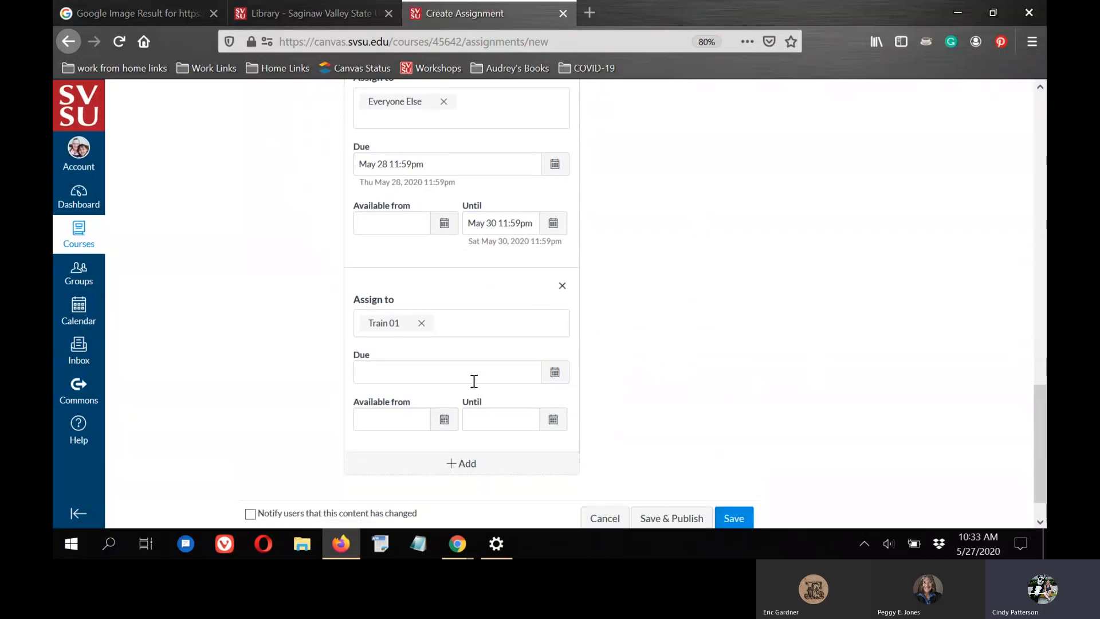
{"action": "left_click", "coordinate": [553, 374]}
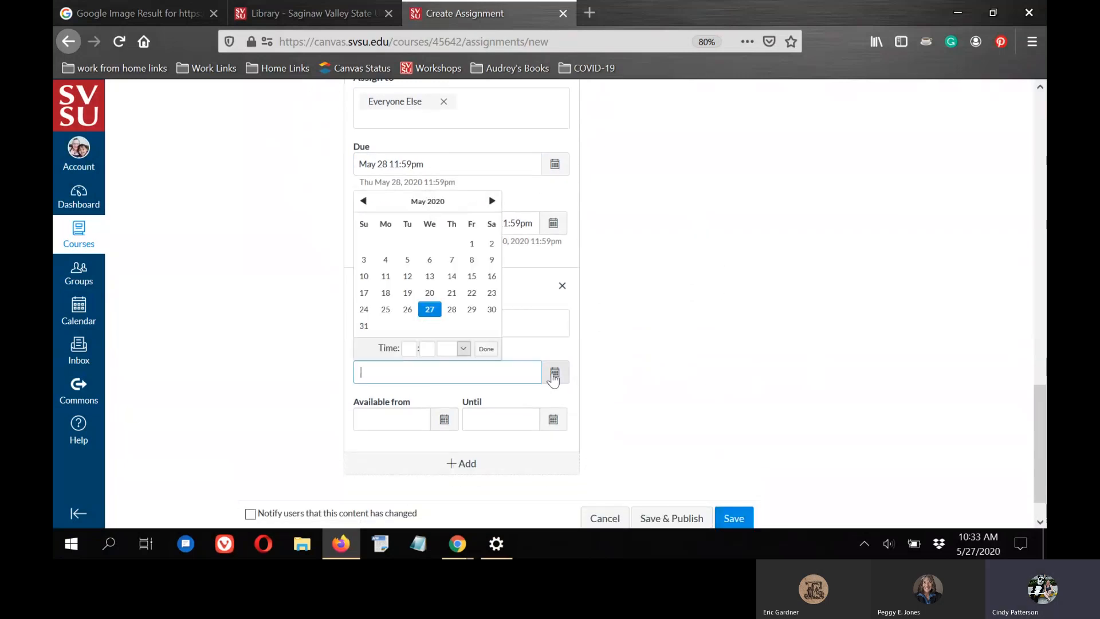
{"action": "left_click", "coordinate": [492, 310]}
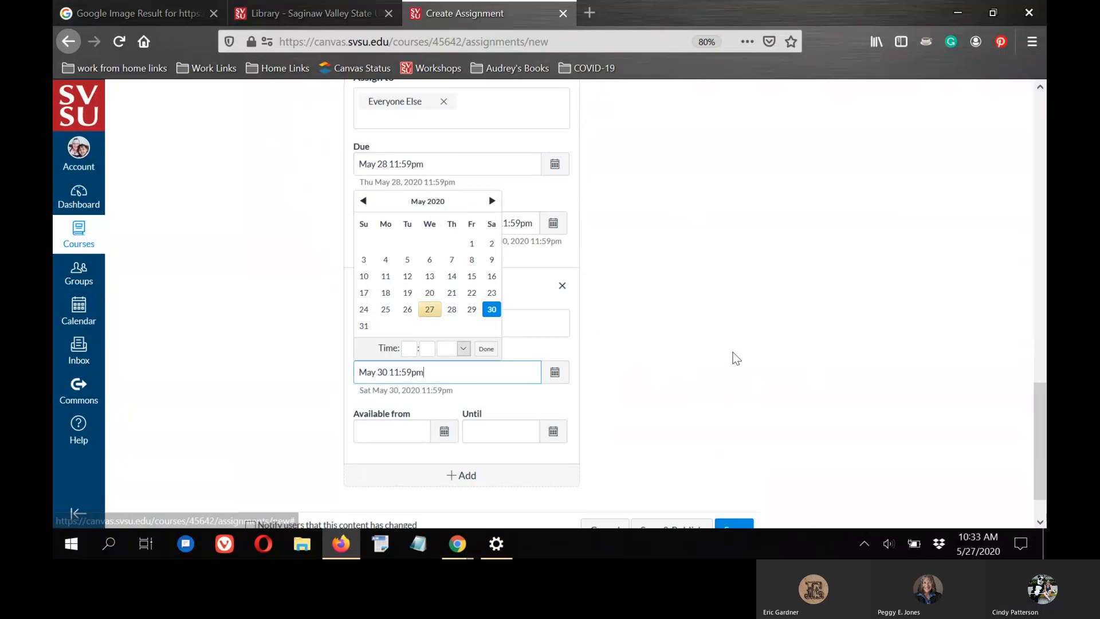
{"action": "left_click", "coordinate": [733, 352]}
{"action": "left_click", "coordinate": [554, 431]}
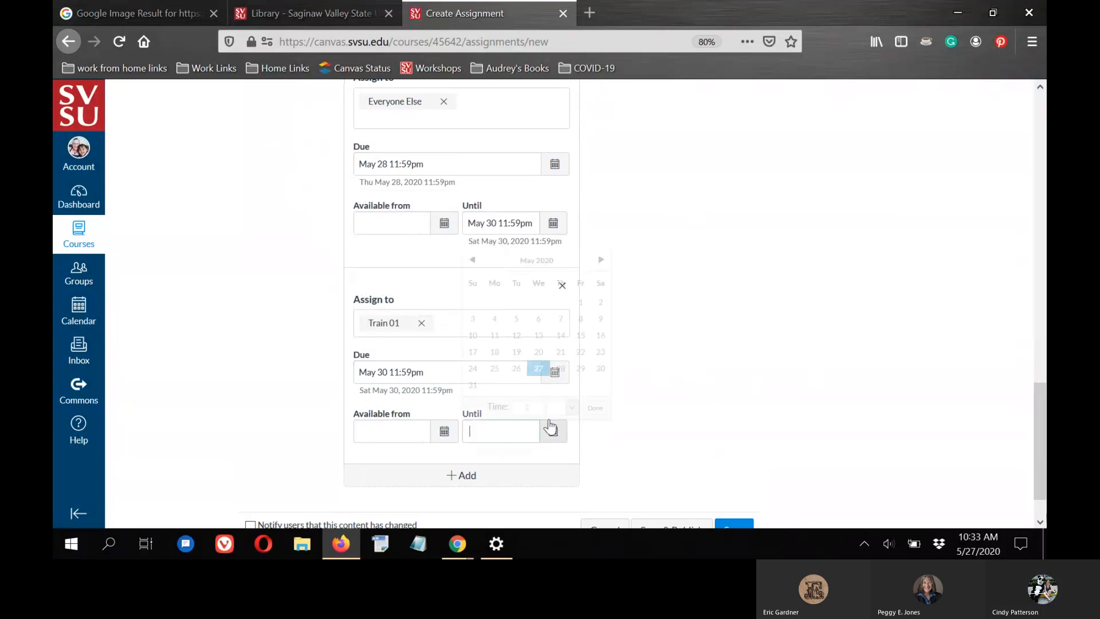
{"action": "left_click", "coordinate": [602, 260]}
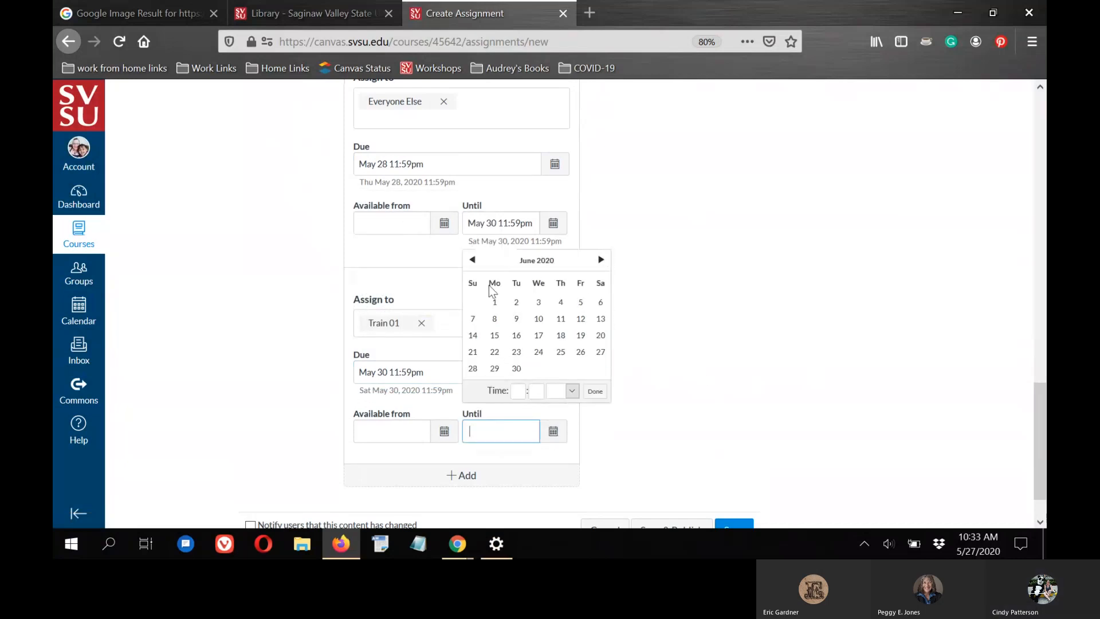
{"action": "left_click", "coordinate": [495, 302]}
{"action": "left_click", "coordinate": [690, 328]}
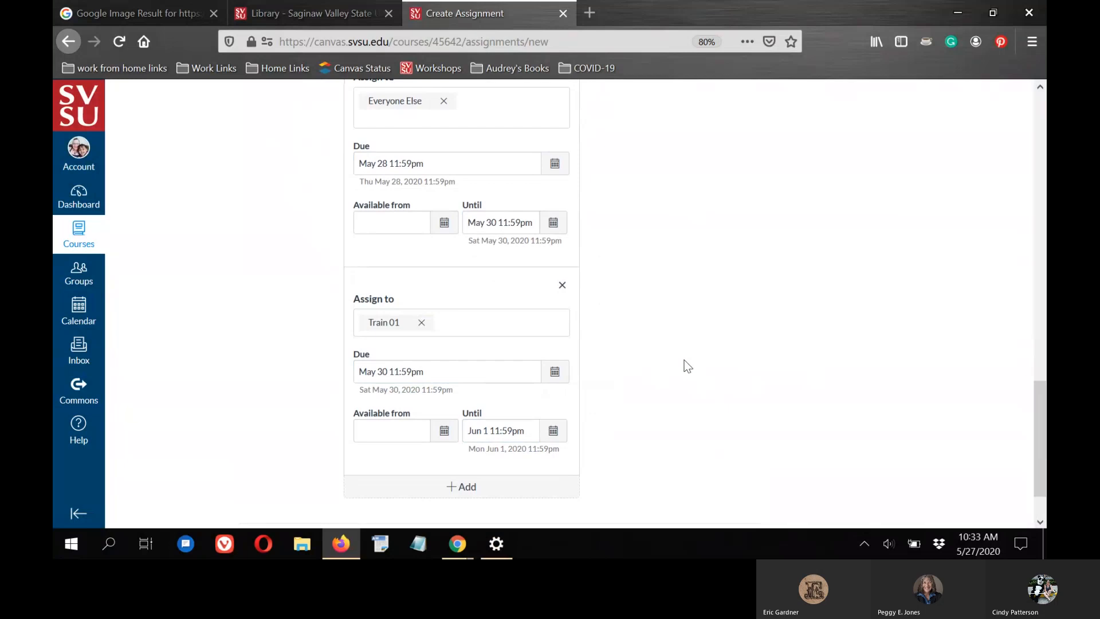
Step: Name the assignment "test assignment" and save it
{"action": "scroll", "coordinate": [685, 360], "scroll_direction": "up", "scroll_amount": 15}
{"action": "left_click", "coordinate": [351, 191]}
{"action": "type", "text": "t"}
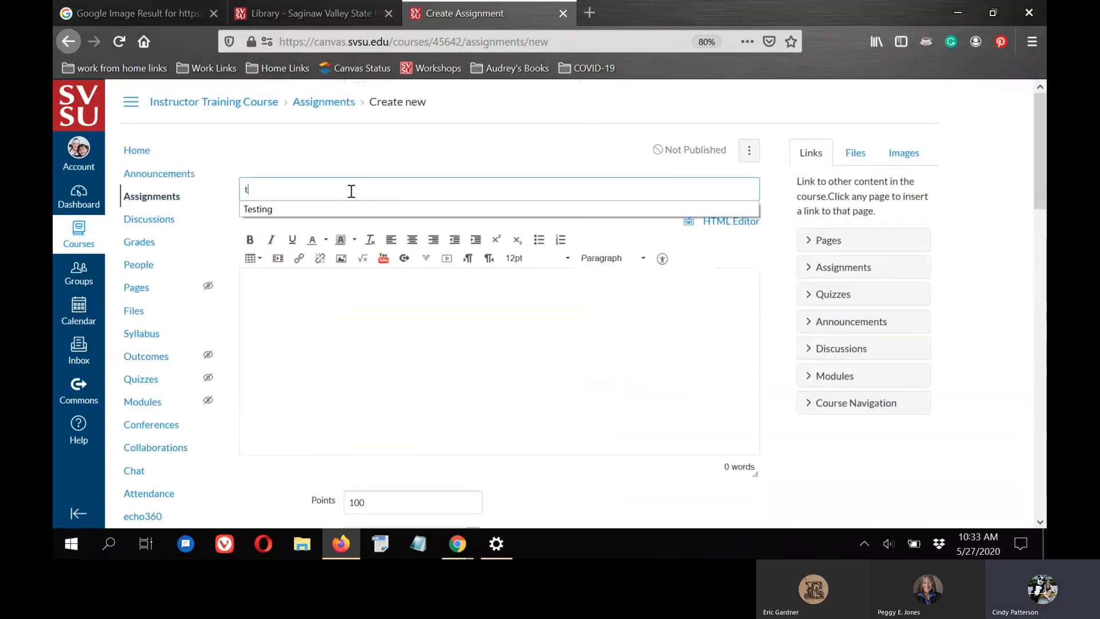
{"action": "type", "text": "est assign"}
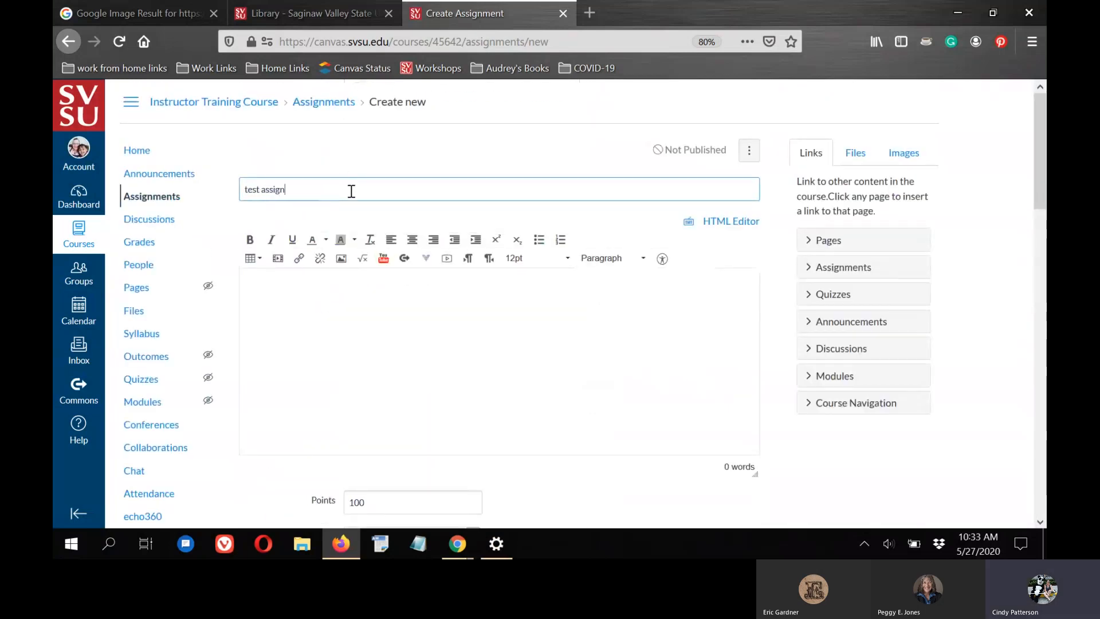
{"action": "type", "text": "ment"}
{"action": "key", "text": "Return"}
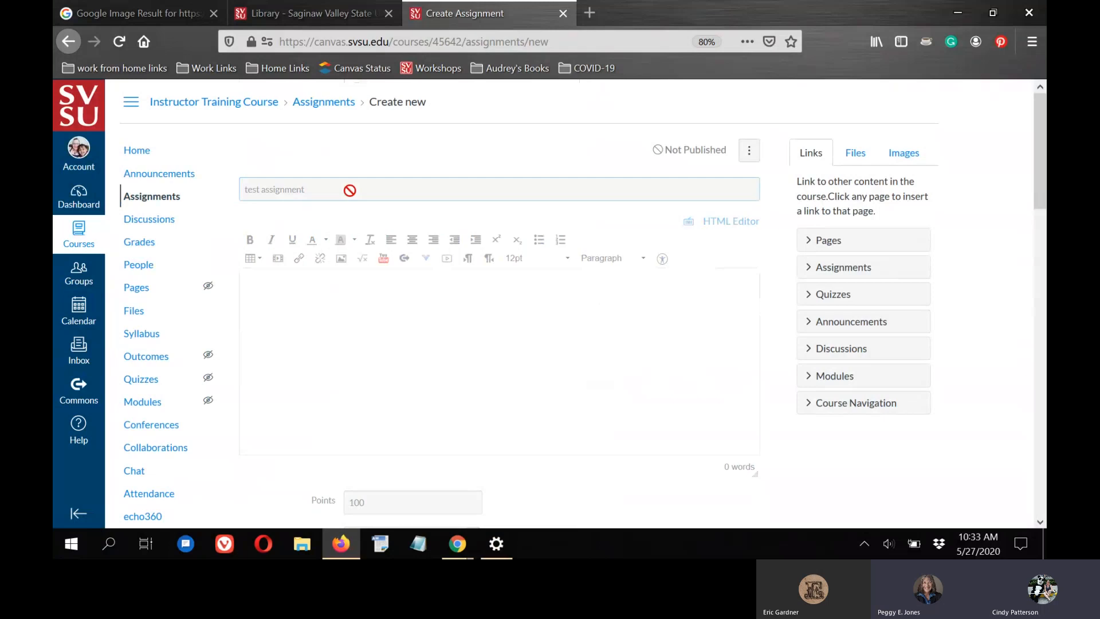
{"action": "scroll", "coordinate": [595, 344], "scroll_direction": "down", "scroll_amount": 1}
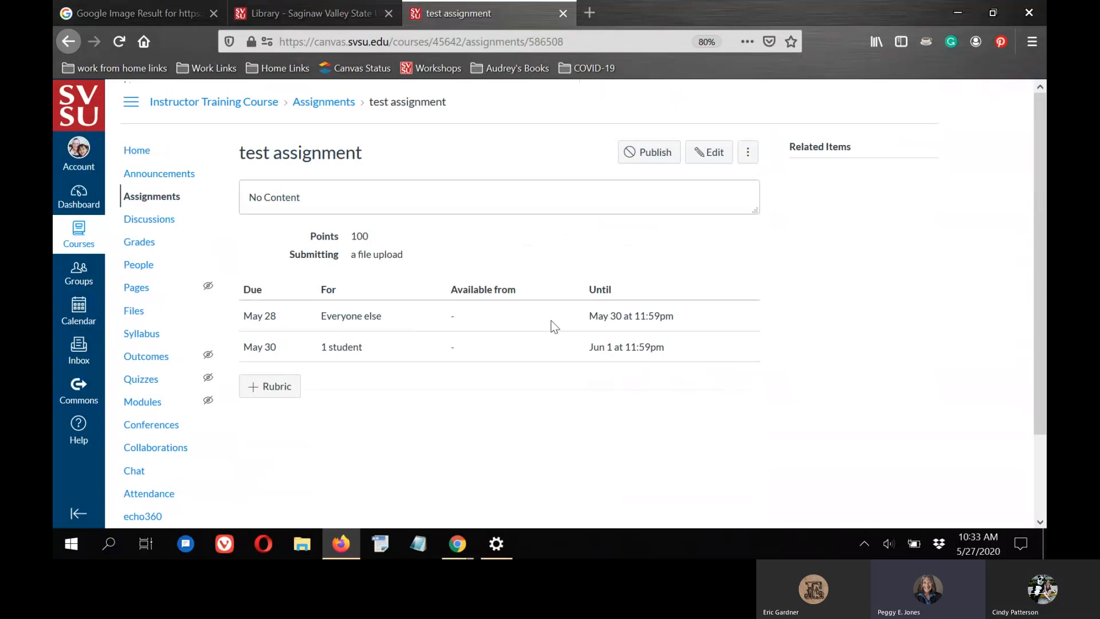
Step: Edit the test assignment and insert a link to Syllabus Template.docx from the Hidden files folder into its description
{"action": "left_click", "coordinate": [709, 152]}
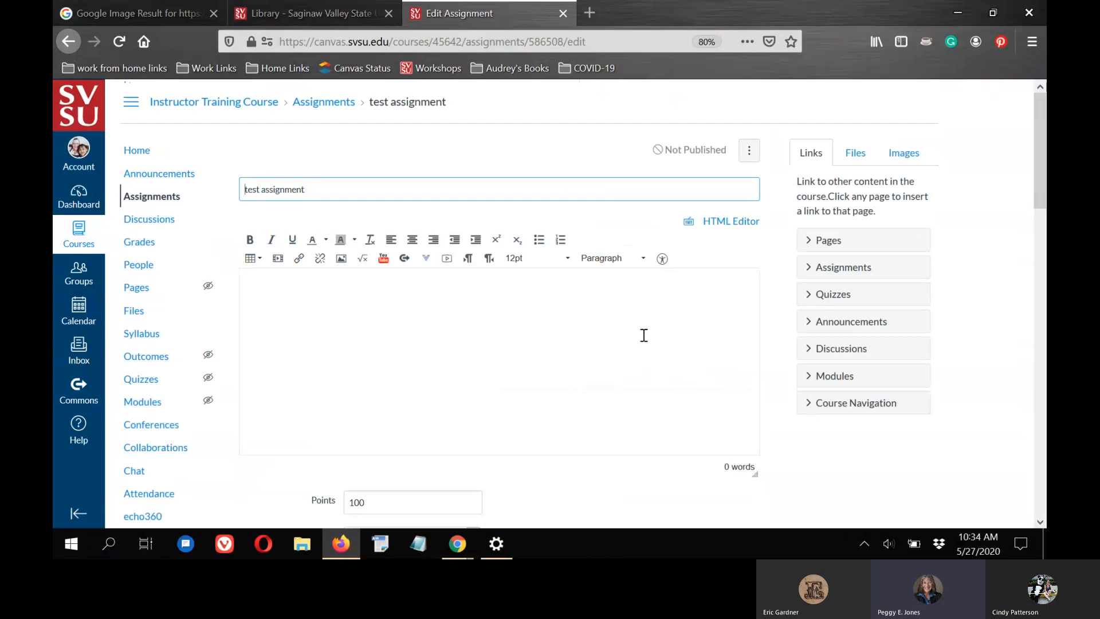
{"action": "left_click", "coordinate": [264, 302]}
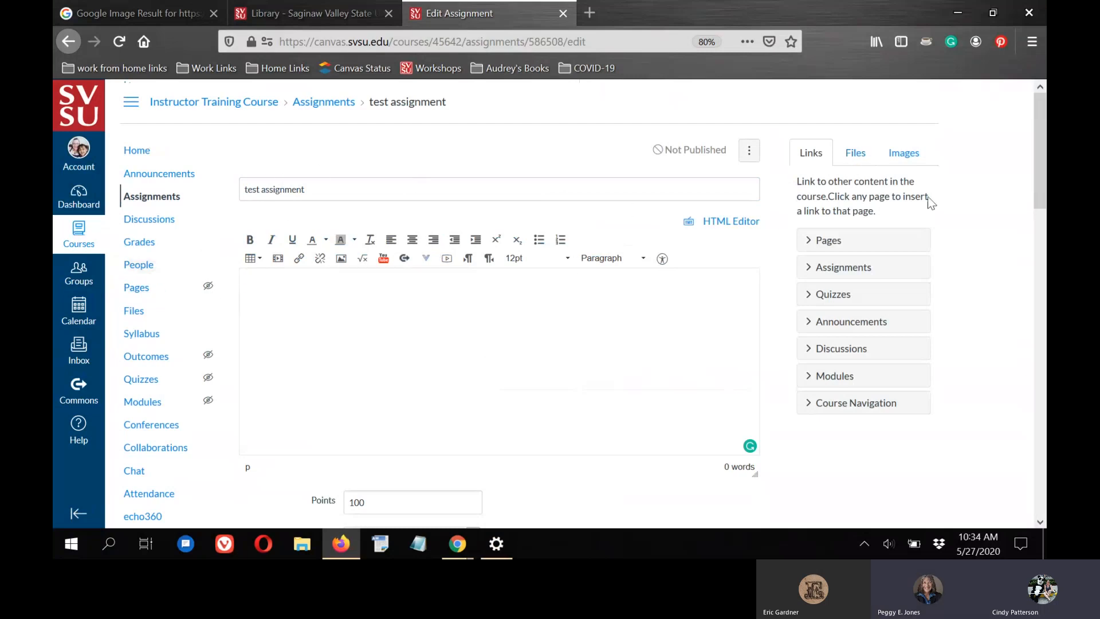
{"action": "left_click", "coordinate": [868, 156]}
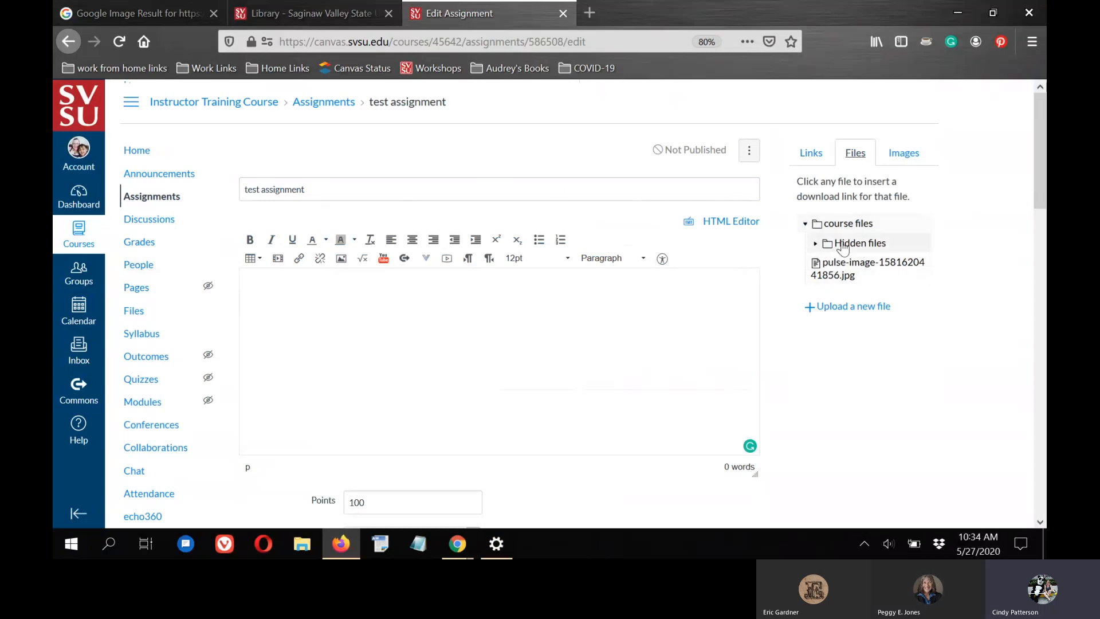
{"action": "left_click", "coordinate": [817, 245]}
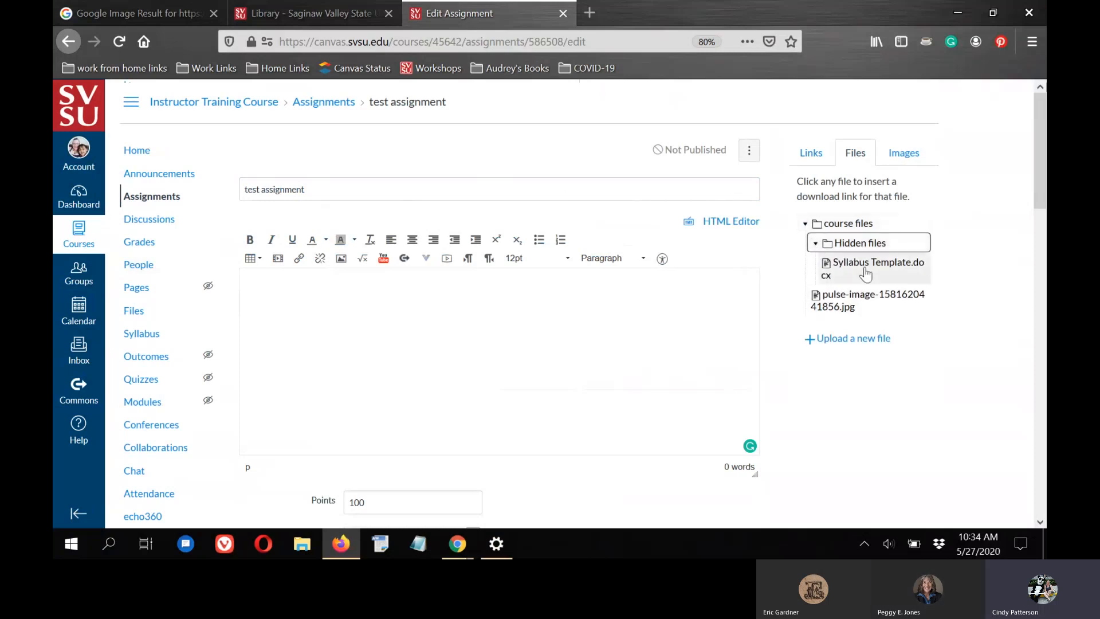
{"action": "left_click", "coordinate": [828, 269]}
{"action": "left_click", "coordinate": [429, 288]}
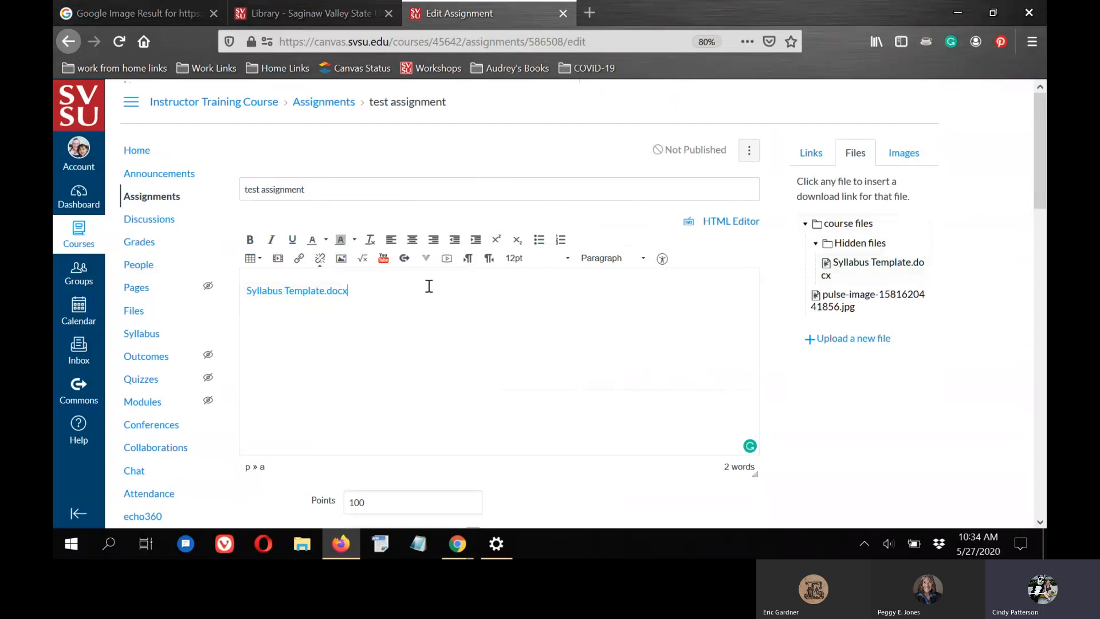
{"action": "left_click_drag", "start_coordinate": [372, 289], "coordinate": [218, 295]}
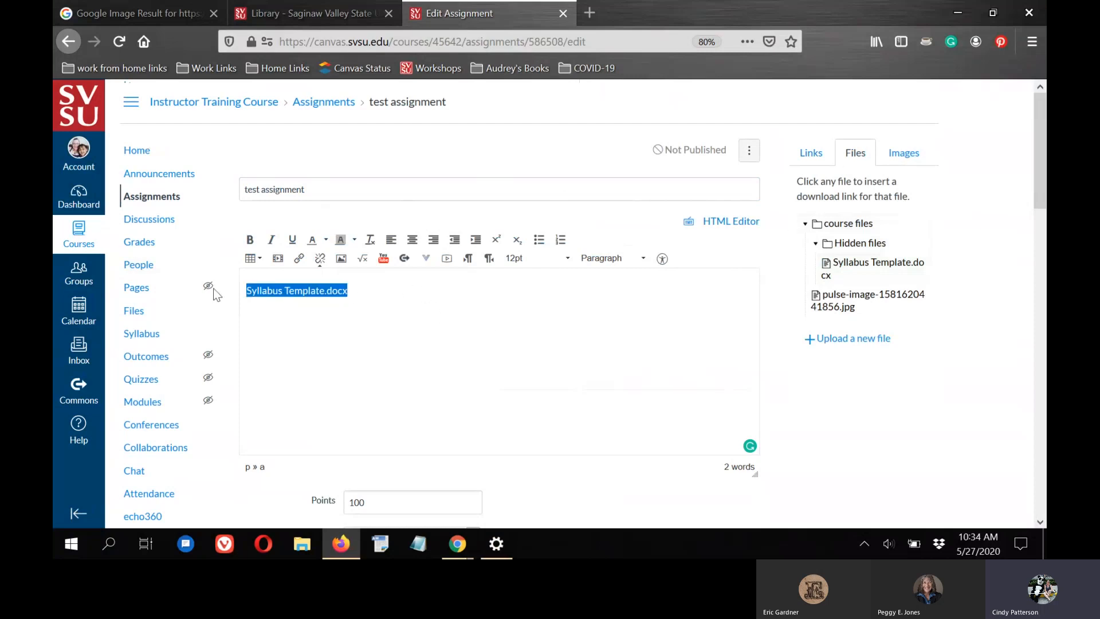
{"action": "left_click", "coordinate": [468, 313]}
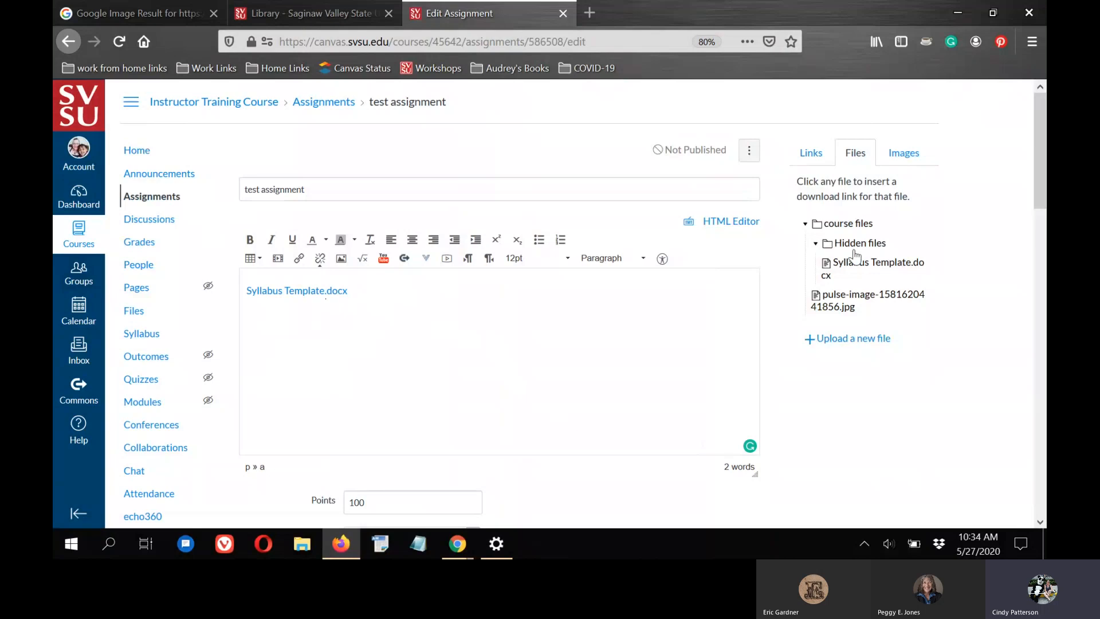
{"action": "left_click_drag", "start_coordinate": [378, 291], "coordinate": [184, 297]}
{"action": "left_click", "coordinate": [373, 291]}
{"action": "left_click_drag", "start_coordinate": [349, 288], "coordinate": [200, 276]}
{"action": "left_click", "coordinate": [383, 285]}
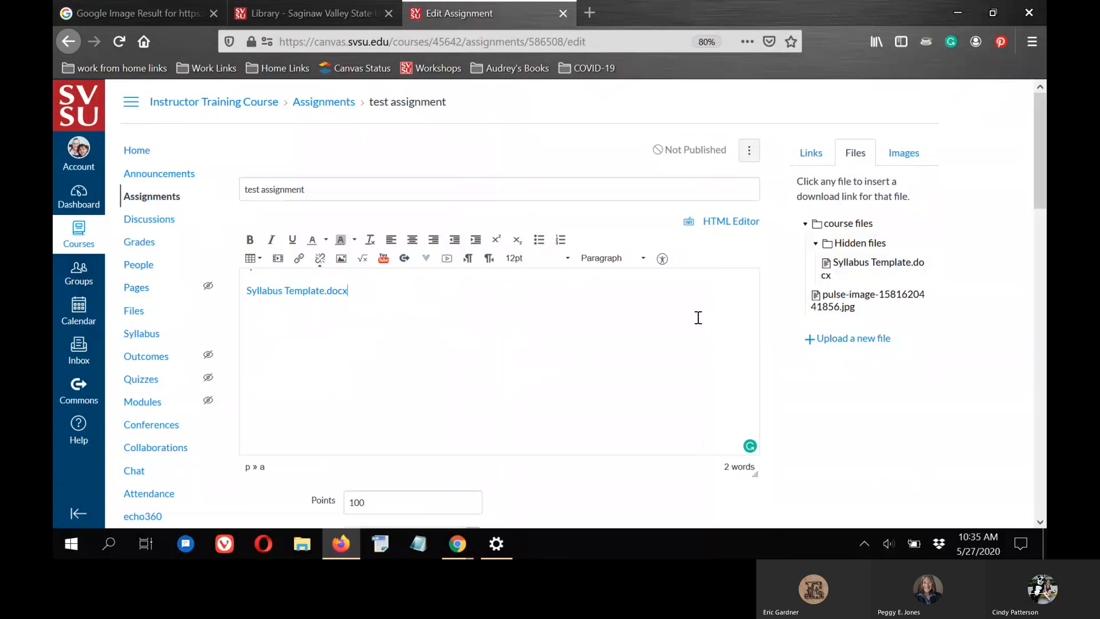
Step: Copy the web address of the Google bookshelf image result and paste it below the syllabus link in the assignment description
{"action": "left_click", "coordinate": [586, 337]}
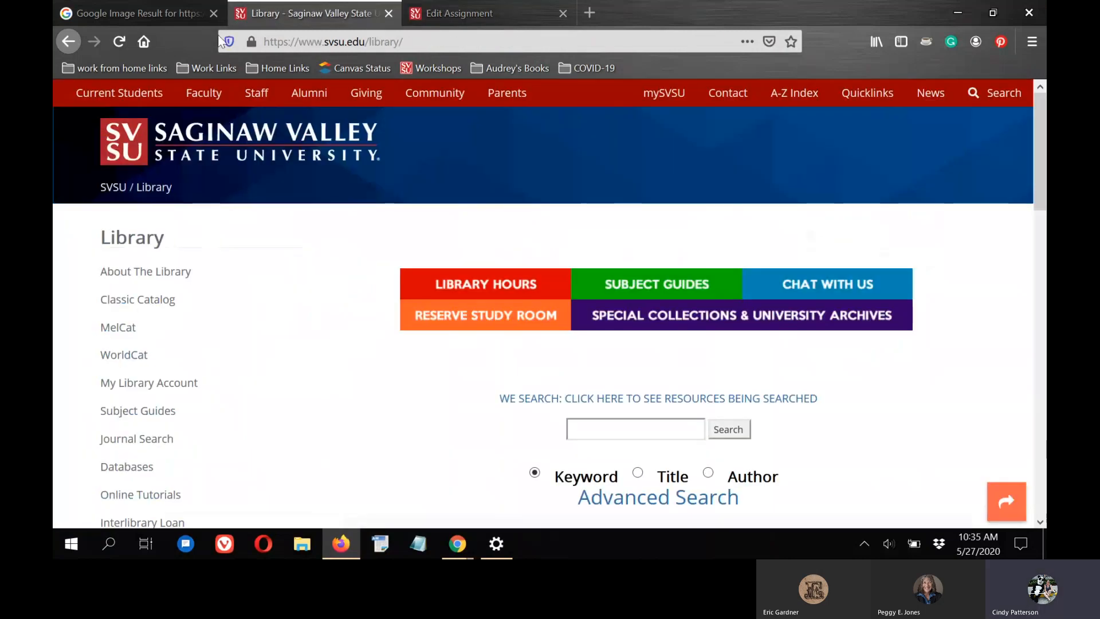
{"action": "left_click", "coordinate": [147, 11]}
{"action": "left_click", "coordinate": [526, 38]}
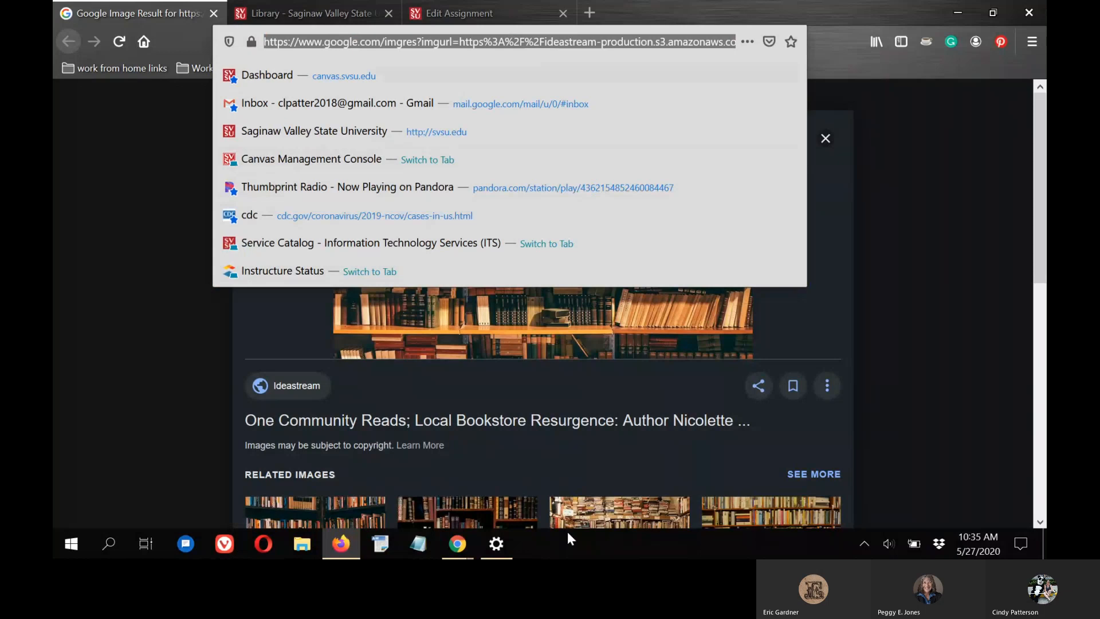
{"action": "left_click", "coordinate": [458, 543]}
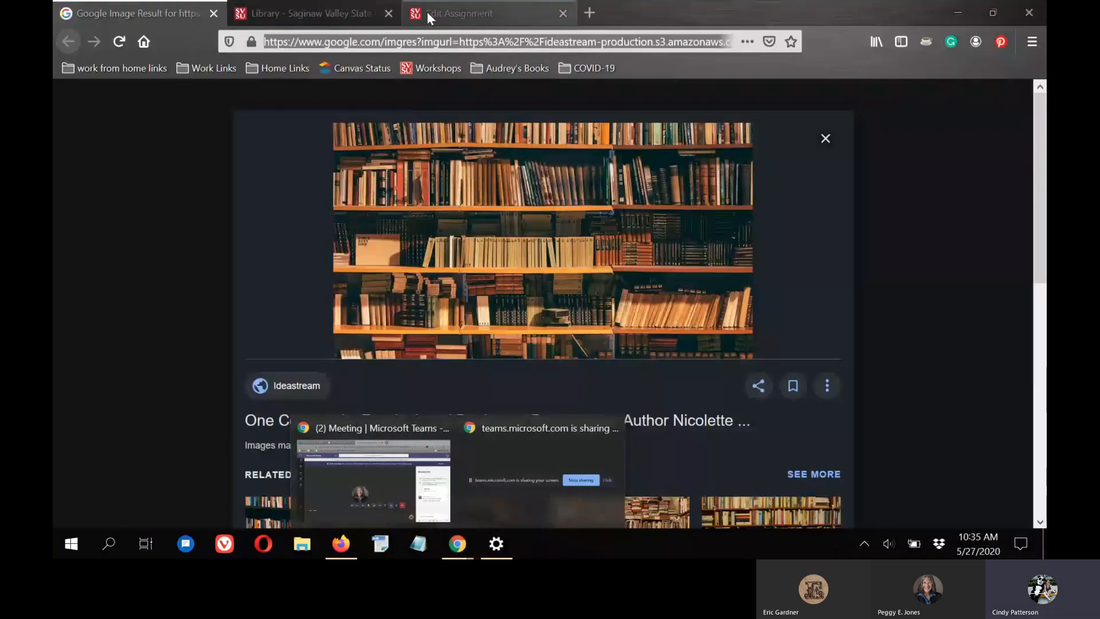
{"action": "left_click", "coordinate": [434, 17]}
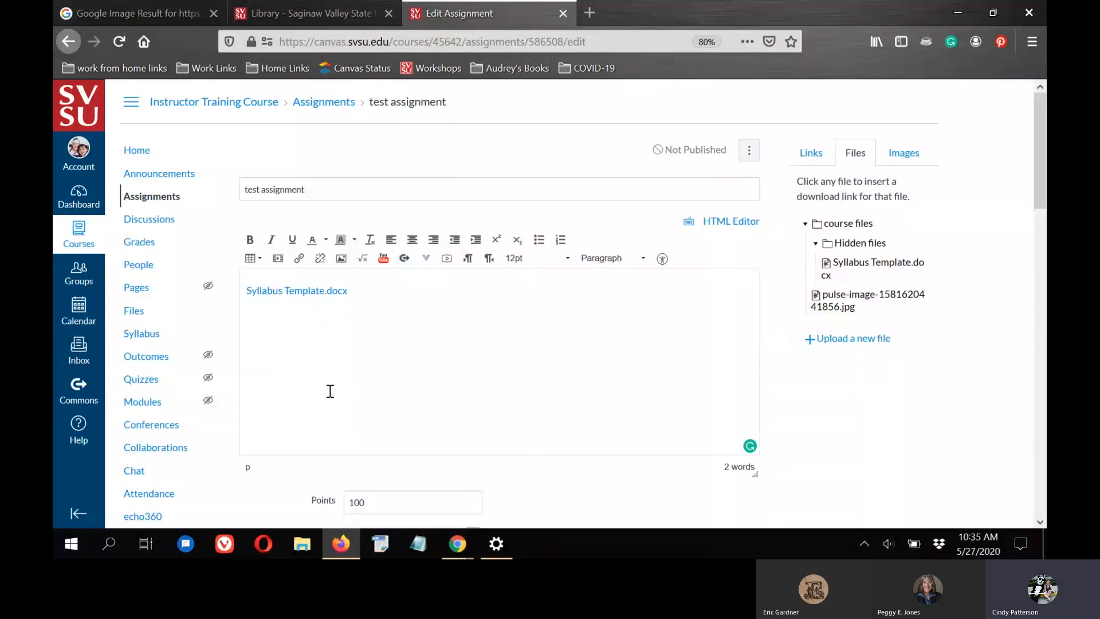
{"action": "type", "text": "https://www.google.com/imgres?imgurl=https%3A%2F%2Fideastream-production.s3.amazonaws.com%2Fuploads%2F2020%2F2%2F19%2FBook%2520Shelves.jpg%3Fnull&imgrefurl=https%3A%2F%2Fwww.ideastream.org%2Fprograms%2Fsound-of-ideas%2Fone-community-reads-local-bookstore-resurgence-author-nicolette-polek&docid=wvnfjdU5cw26QM&tbnid=LCgom27LhXfuDM%3A&vet=1&w=1200&h=675&itg=1&client=firefox-b-1-d&bih=579&biw=1280&ved=2ahUKEwivvqK8gtTpAhXXQs0KHYqKCRoQxiAoCHoECAEQLg&iact=c&ictx=1"}
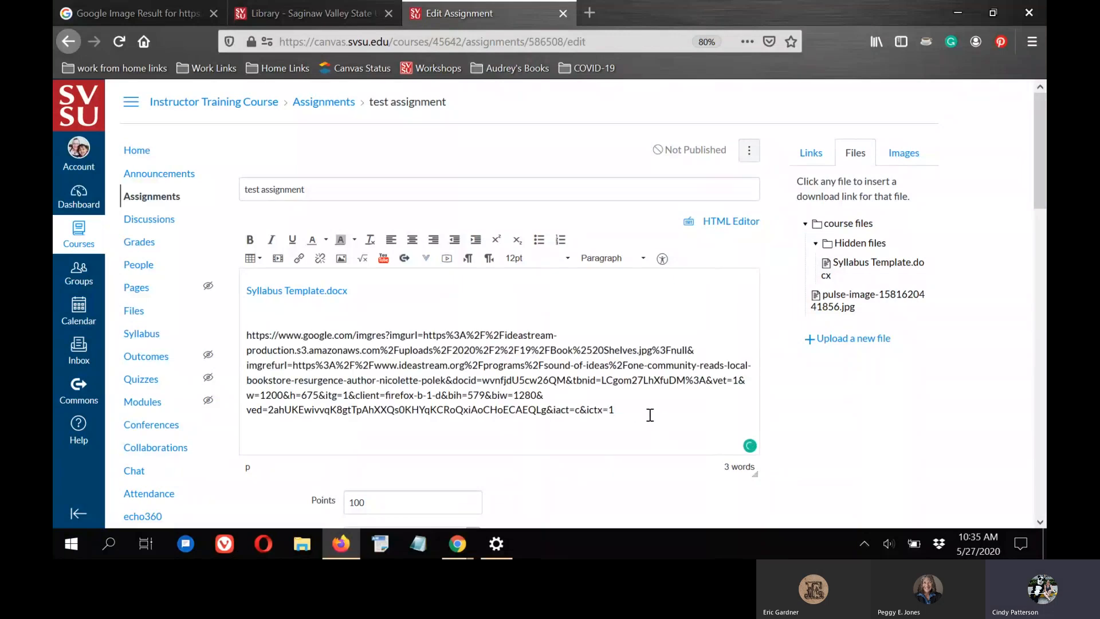
Step: Replace the pasted address with the text "Books" and link that word to the copied image address
{"action": "left_click_drag", "start_coordinate": [636, 408], "coordinate": [239, 328]}
{"action": "key", "text": "ctrl+c"}
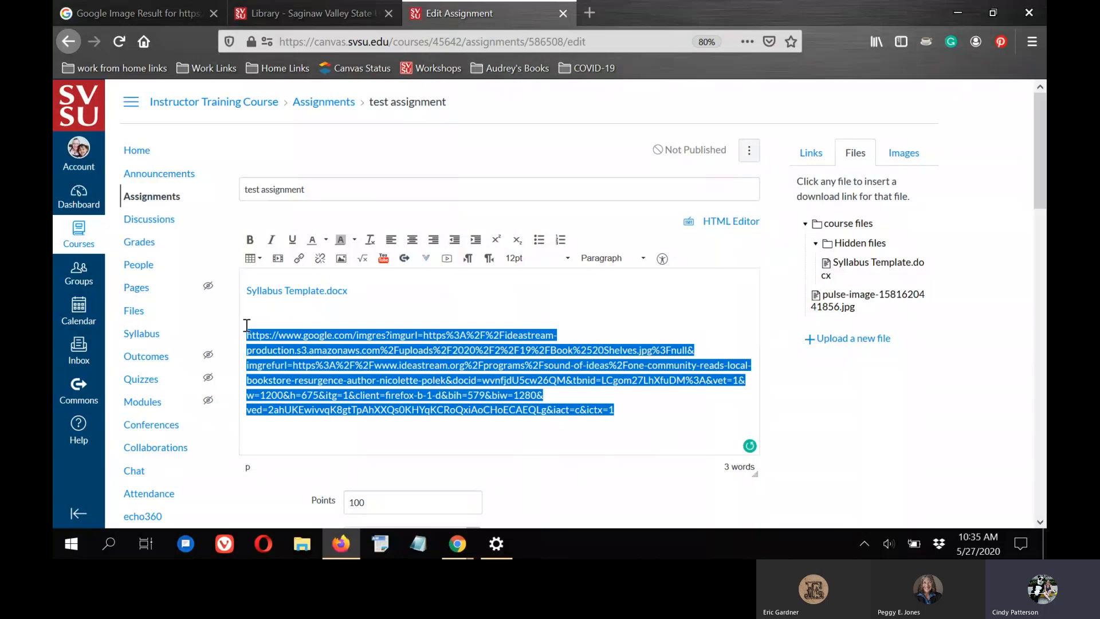
{"action": "type", "text": "Books"}
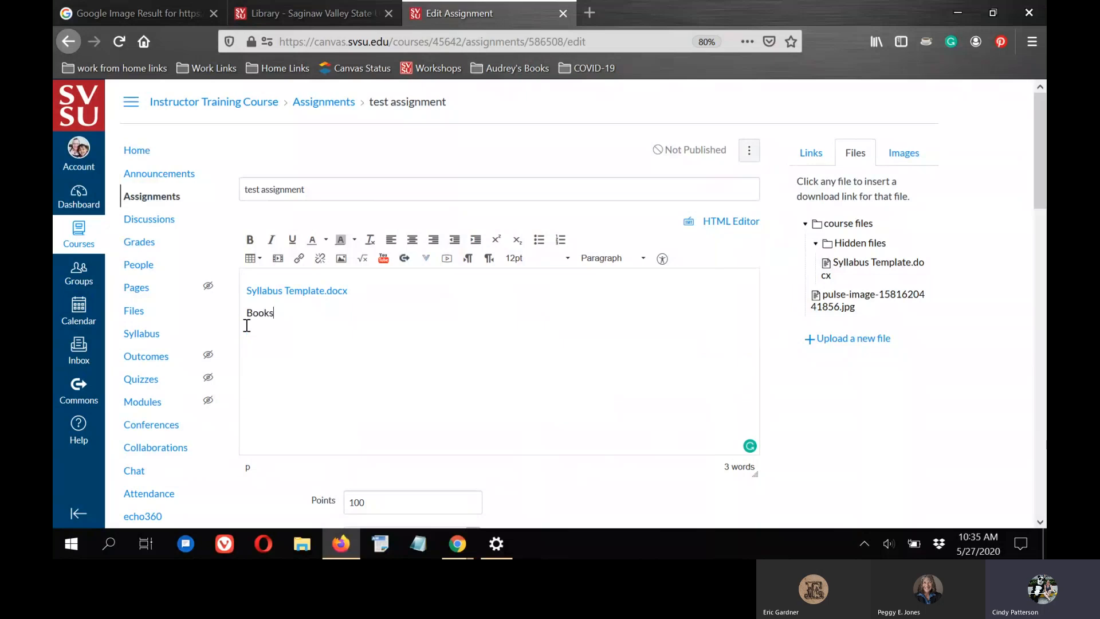
{"action": "left_click_drag", "start_coordinate": [276, 313], "coordinate": [227, 344]}
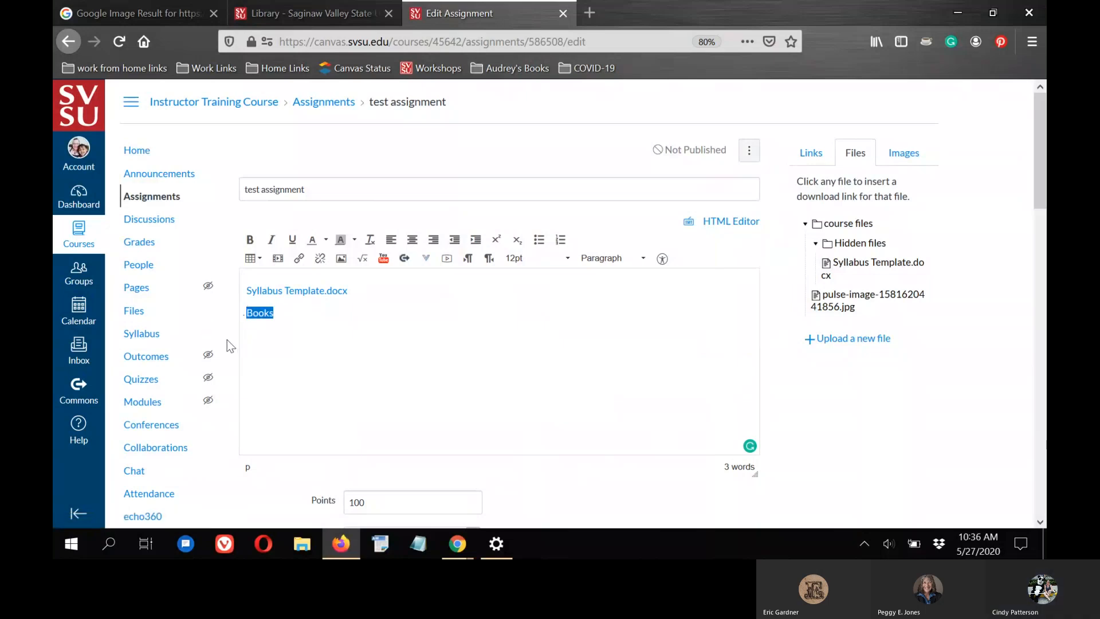
{"action": "left_click", "coordinate": [299, 259]}
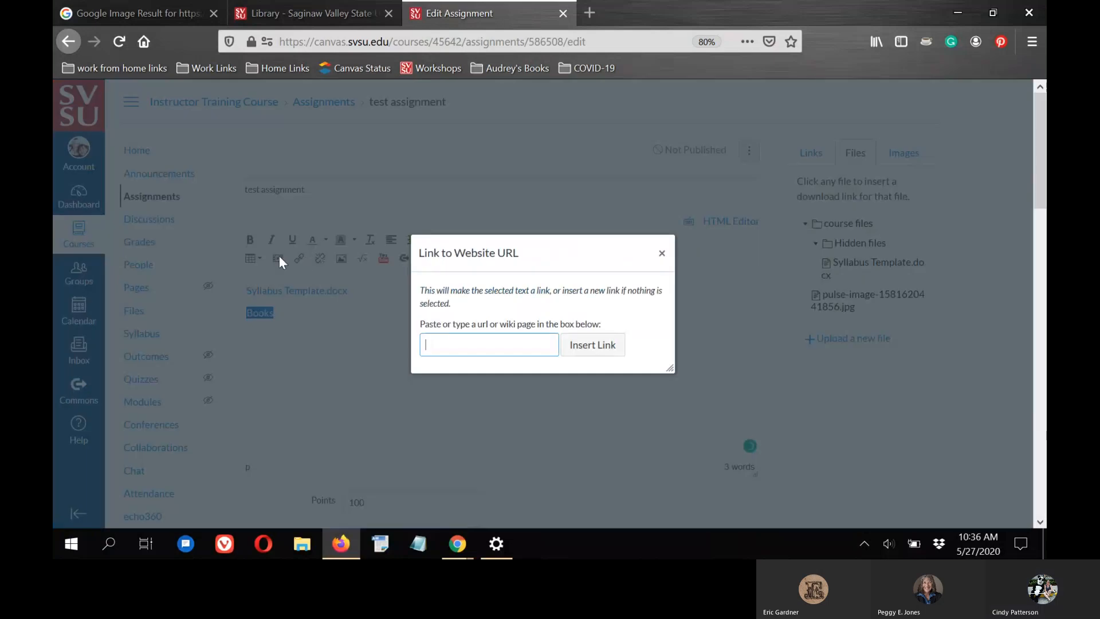
{"action": "key", "text": "ctrl+v"}
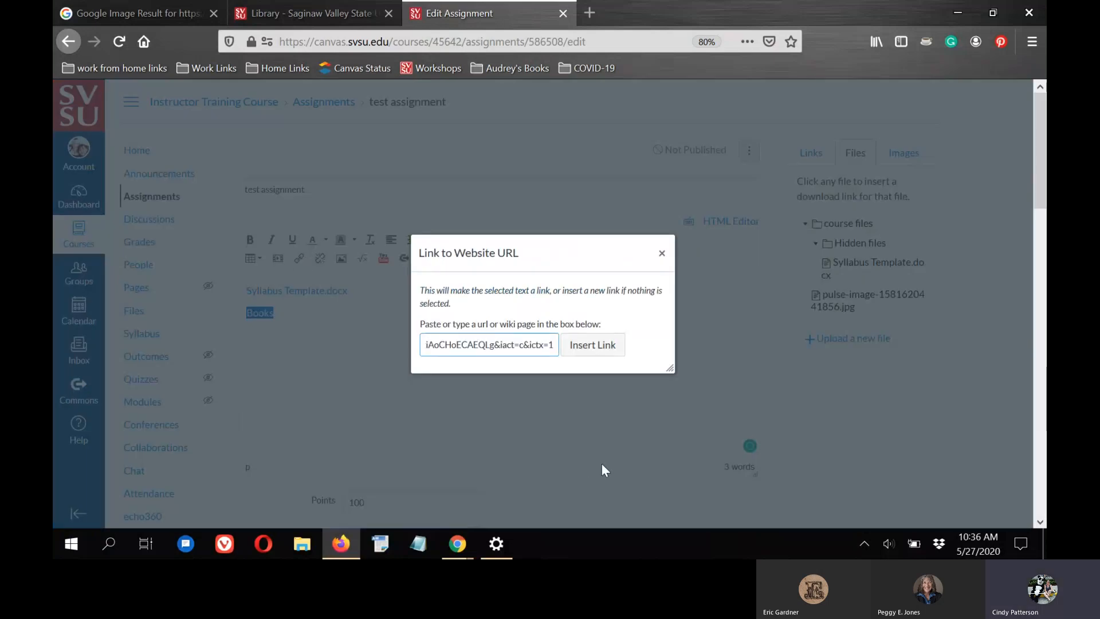
{"action": "left_click", "coordinate": [593, 346]}
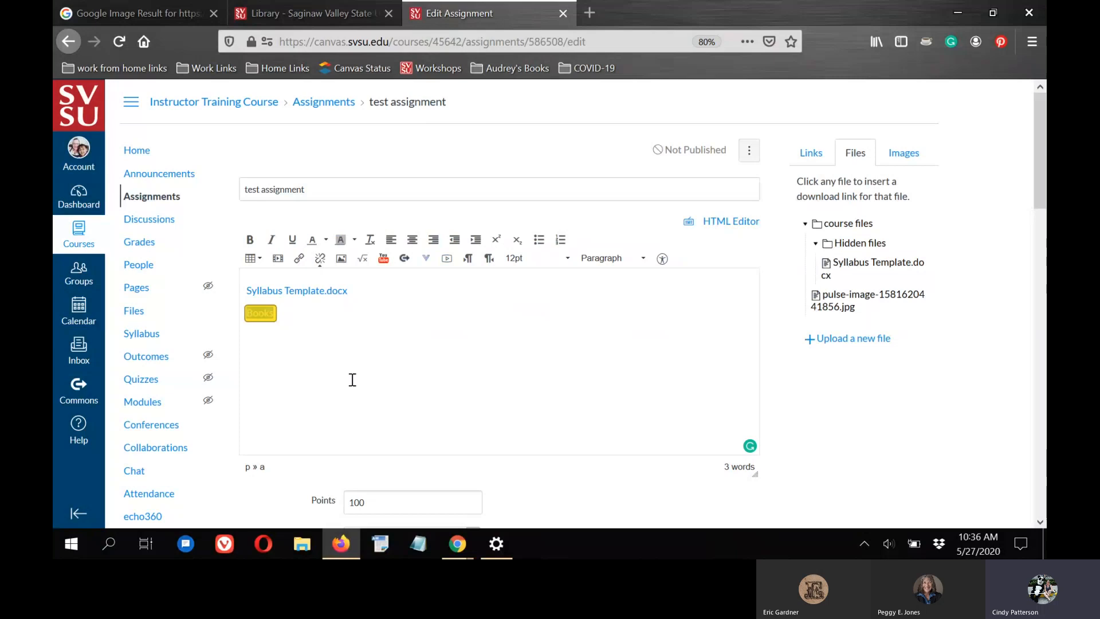
Step: Paste the full image address below the Books link and delete it again
{"action": "left_click", "coordinate": [275, 312]}
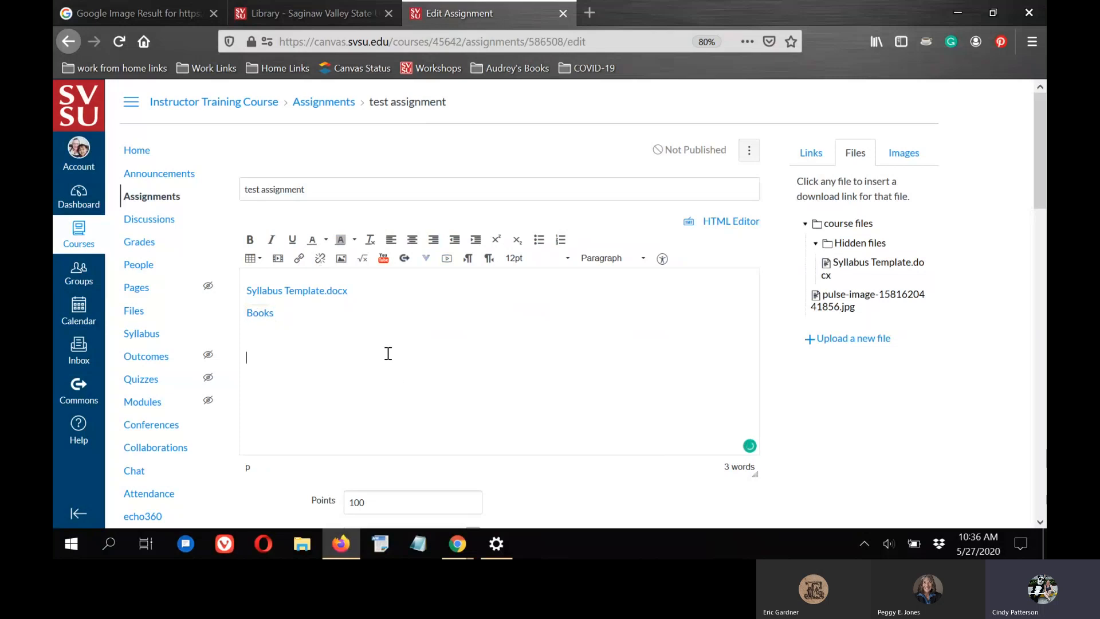
{"action": "key", "text": "ctrl+v"}
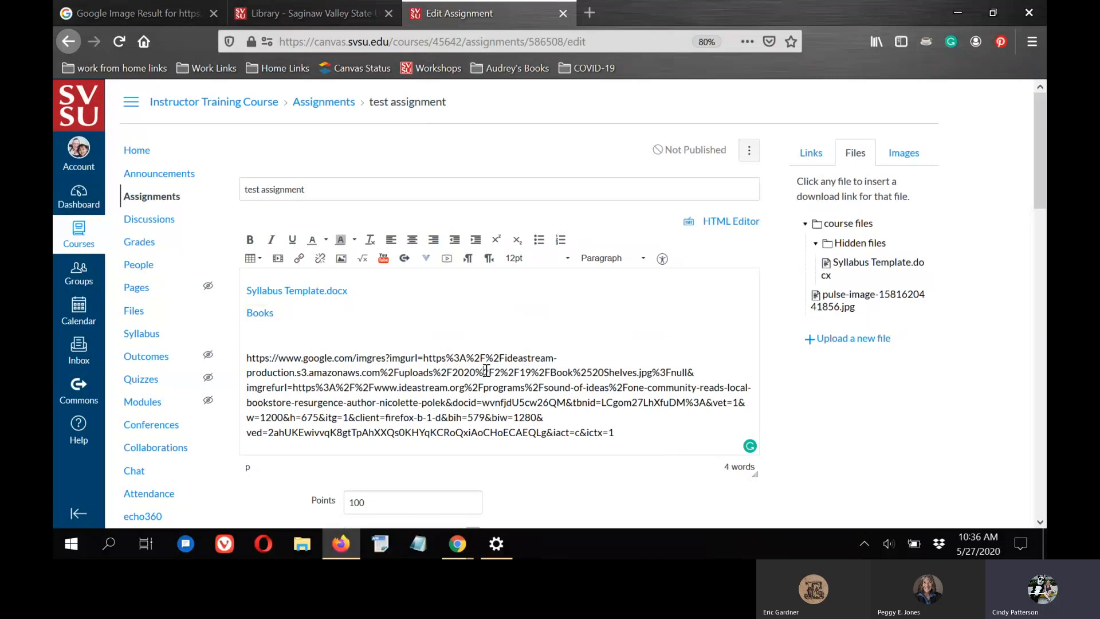
{"action": "left_click_drag", "start_coordinate": [634, 435], "coordinate": [243, 346]}
{"action": "key", "text": "BackSpace"}
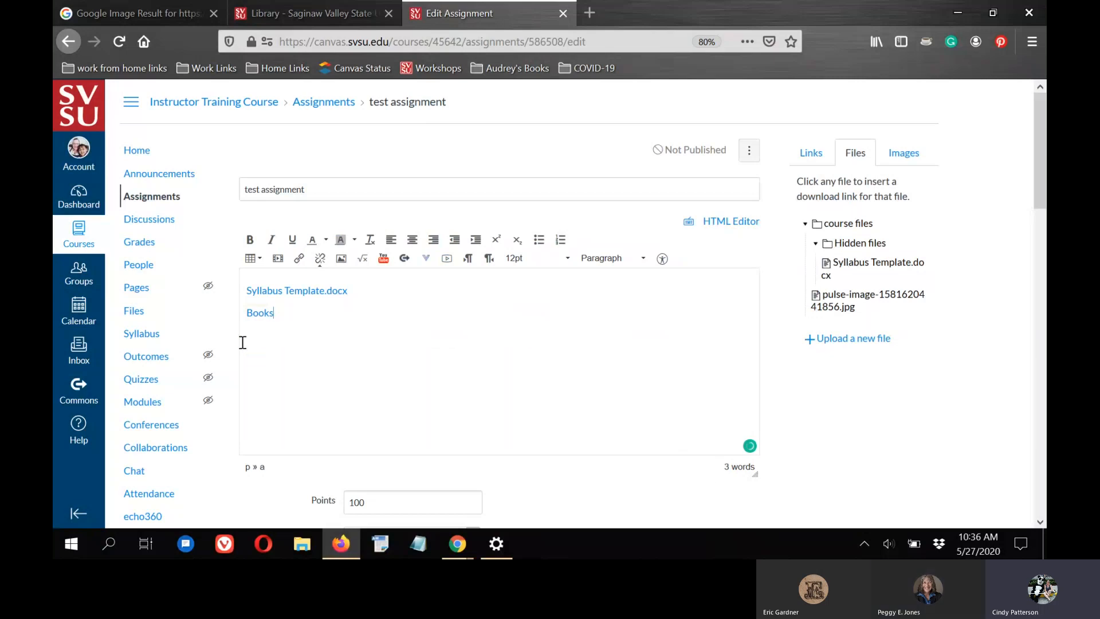
Step: Add an empty line below the Books link and save the test assignment without publishing it
{"action": "key", "text": "Return"}
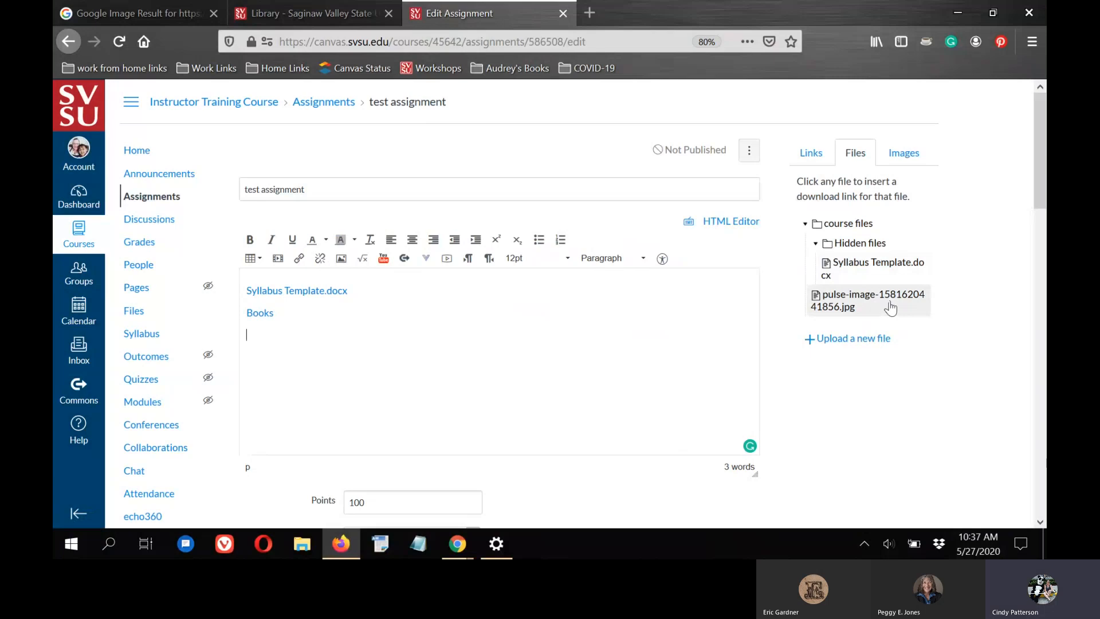
{"action": "scroll", "coordinate": [928, 366], "scroll_direction": "down", "scroll_amount": 3}
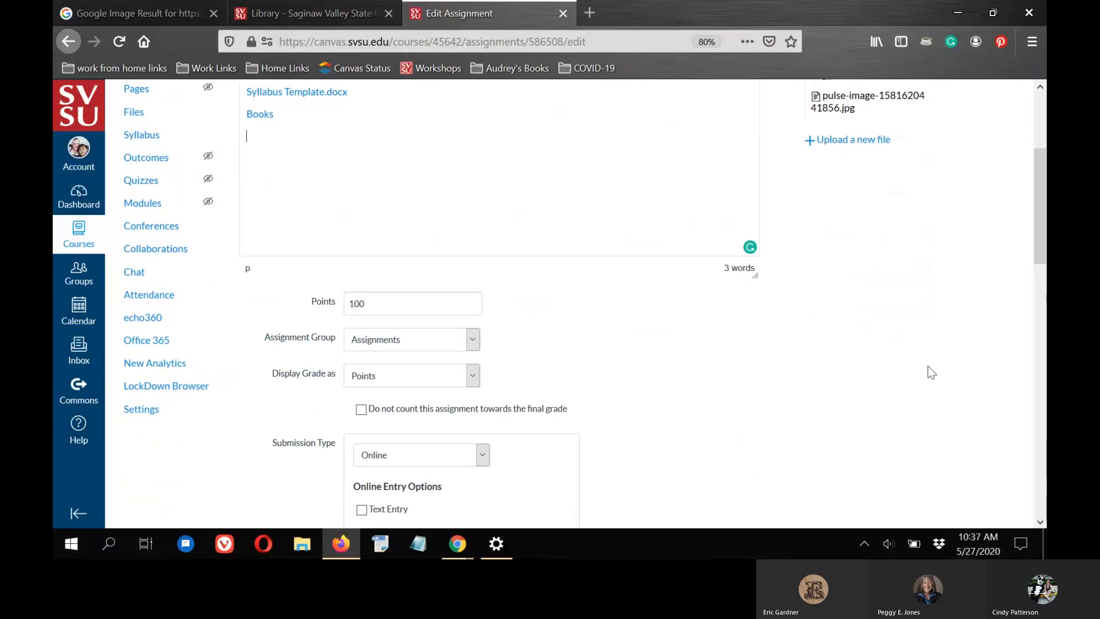
{"action": "scroll", "coordinate": [928, 367], "scroll_direction": "down", "scroll_amount": 15}
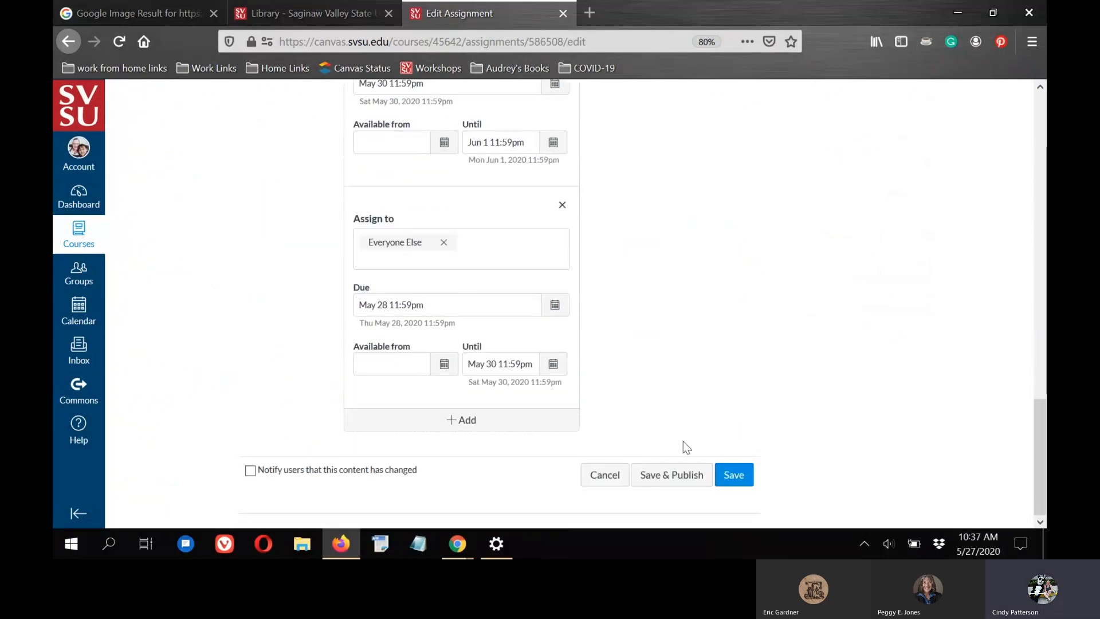
{"action": "left_click", "coordinate": [746, 481]}
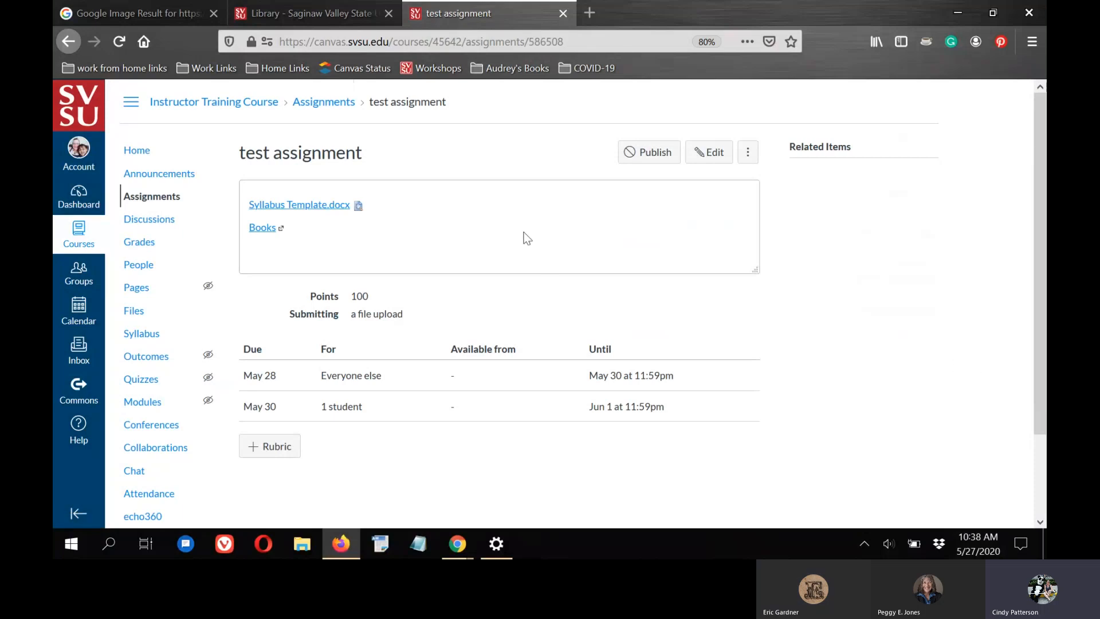
Step: View the course gradebook, and open Course Details in the course settings
{"action": "left_click", "coordinate": [139, 241]}
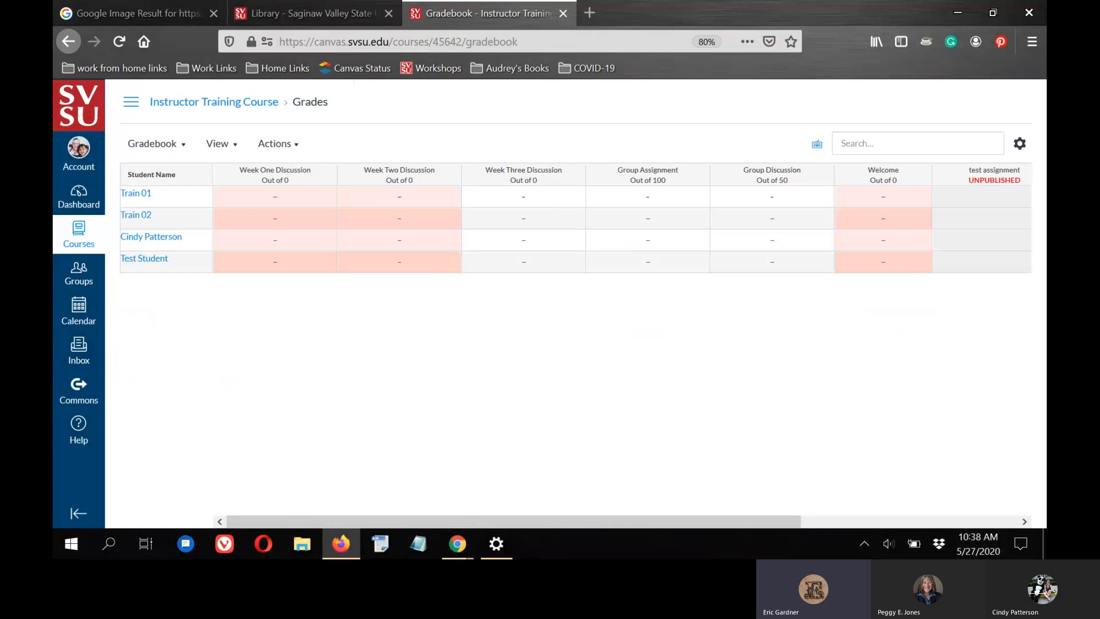
{"action": "left_click", "coordinate": [132, 103]}
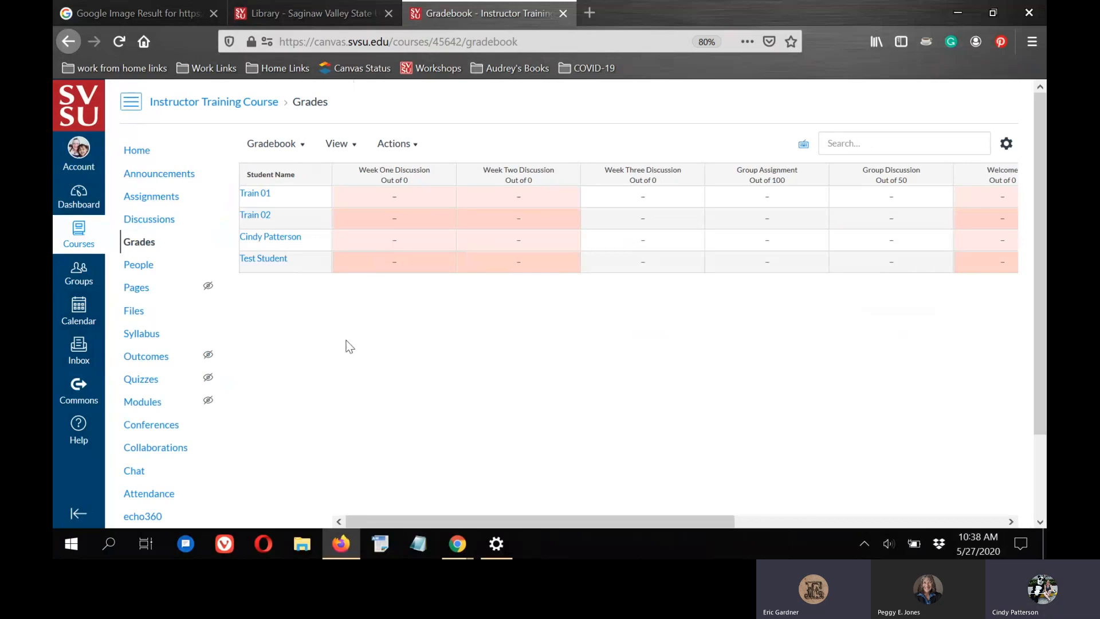
{"action": "scroll", "coordinate": [352, 329], "scroll_direction": "down", "scroll_amount": 3}
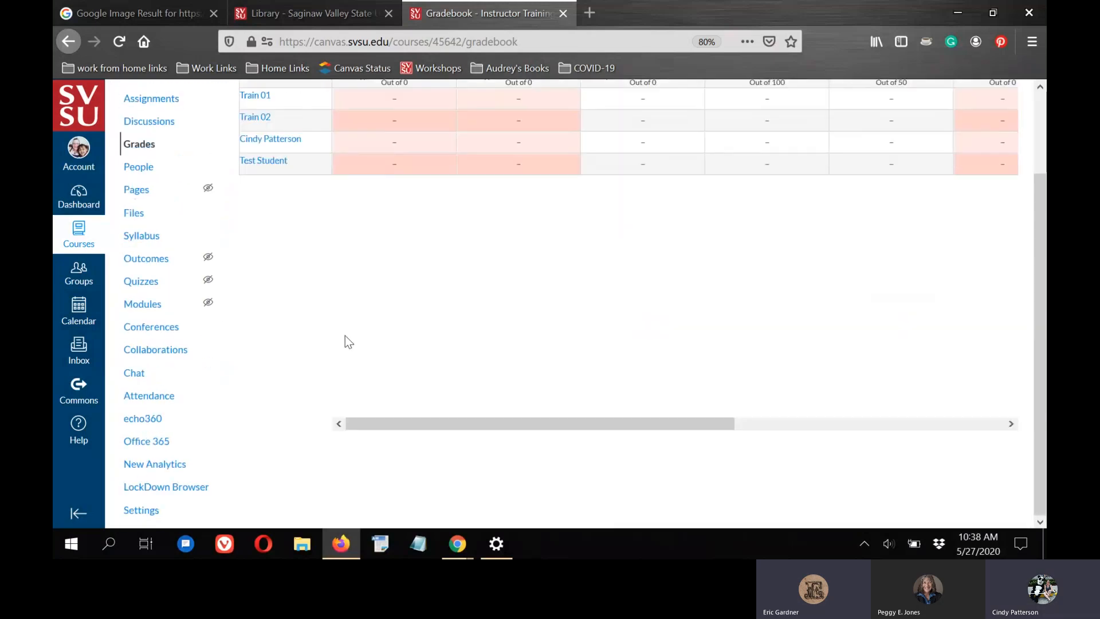
{"action": "left_click", "coordinate": [143, 510]}
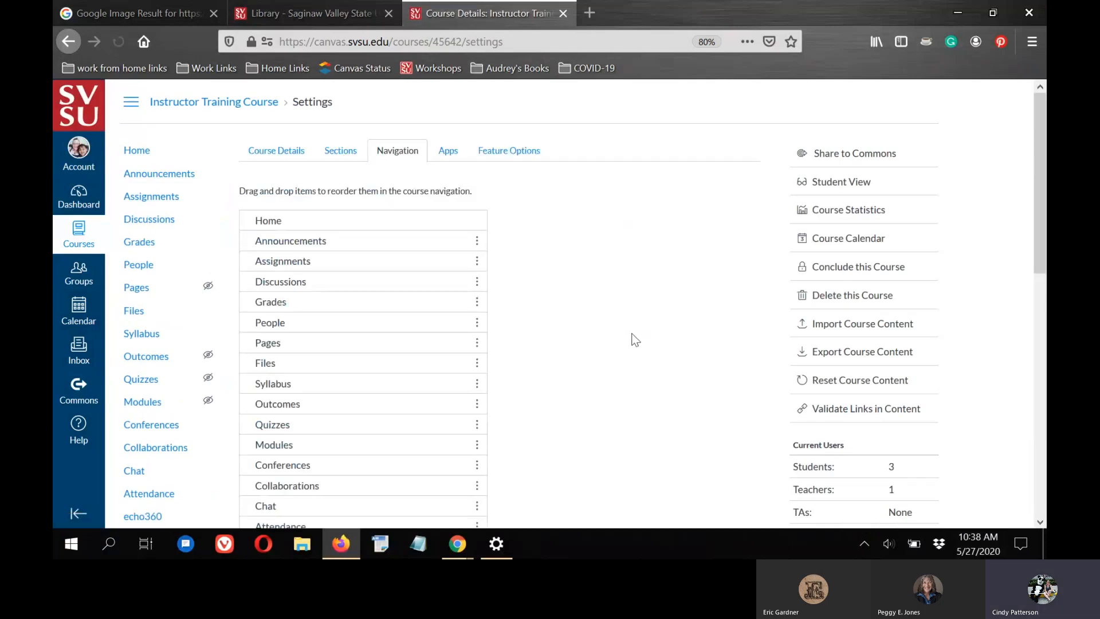
{"action": "scroll", "coordinate": [633, 337], "scroll_direction": "down", "scroll_amount": 4}
{"action": "scroll", "coordinate": [633, 337], "scroll_direction": "up", "scroll_amount": 4}
{"action": "left_click", "coordinate": [275, 151]}
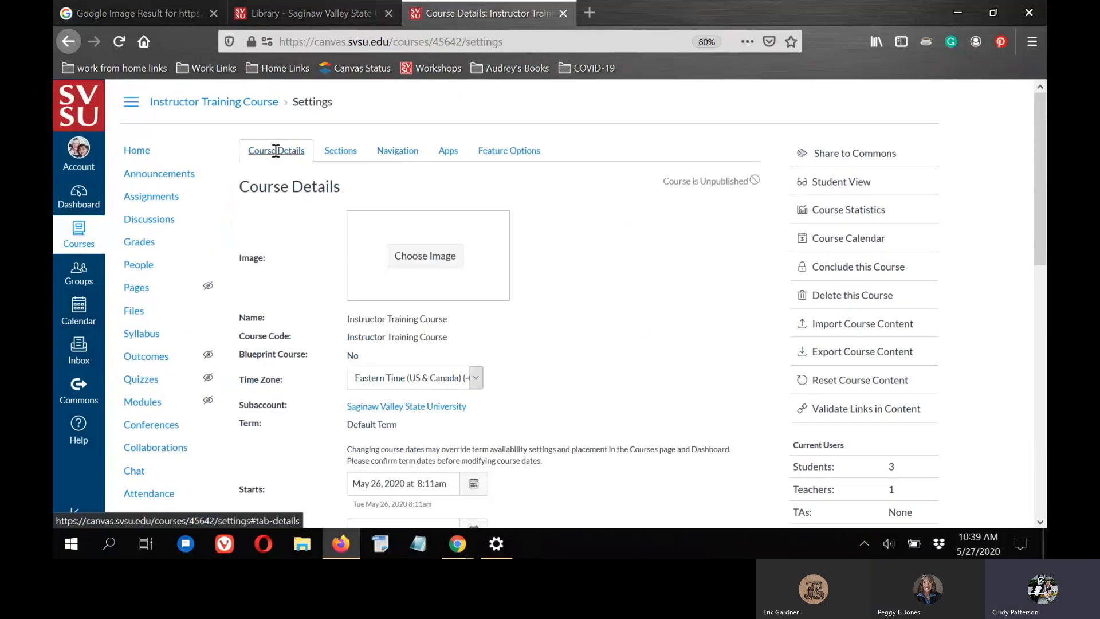
Step: Expand the additional options beneath the course description to show the student permission and grade display settings
{"action": "scroll", "coordinate": [623, 323], "scroll_direction": "down", "scroll_amount": 15}
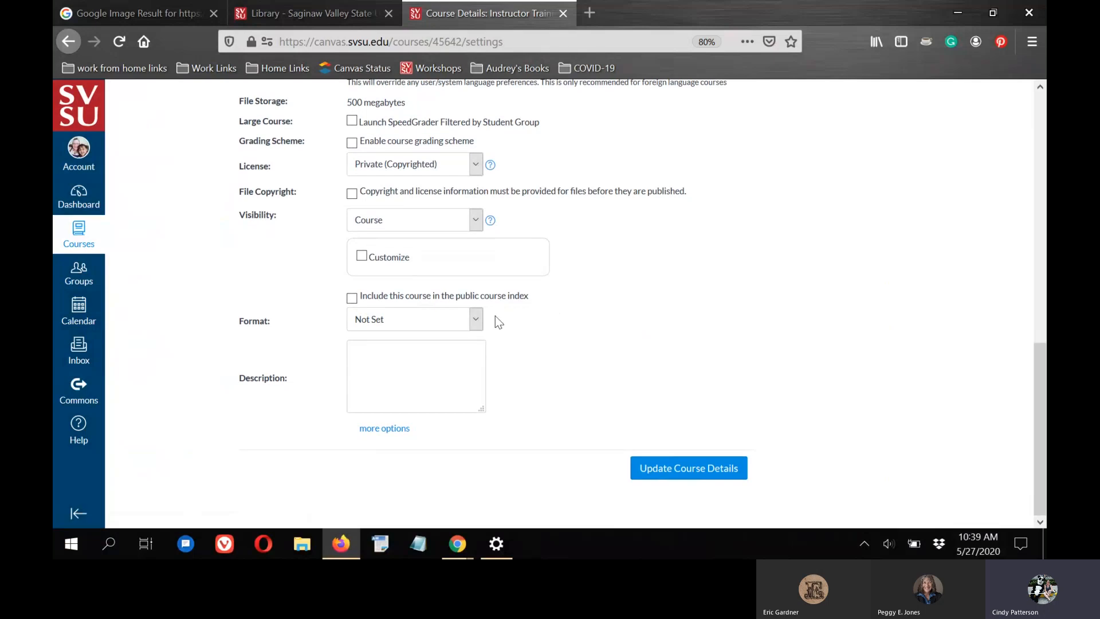
{"action": "left_click", "coordinate": [395, 428]}
{"action": "scroll", "coordinate": [747, 346], "scroll_direction": "down", "scroll_amount": 2}
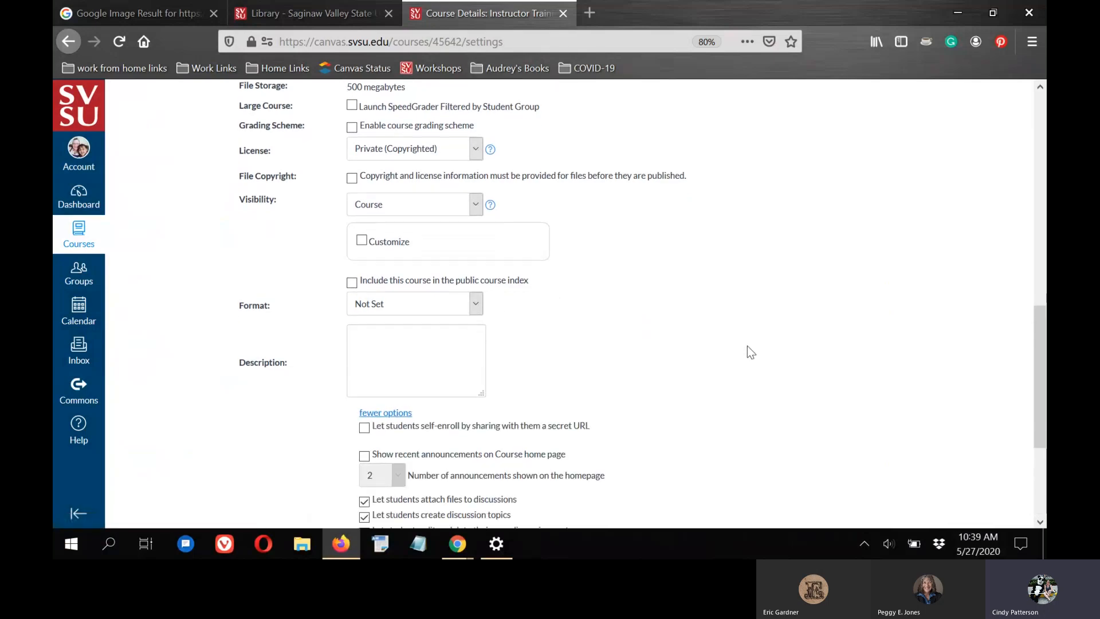
{"action": "scroll", "coordinate": [748, 346], "scroll_direction": "down", "scroll_amount": 3}
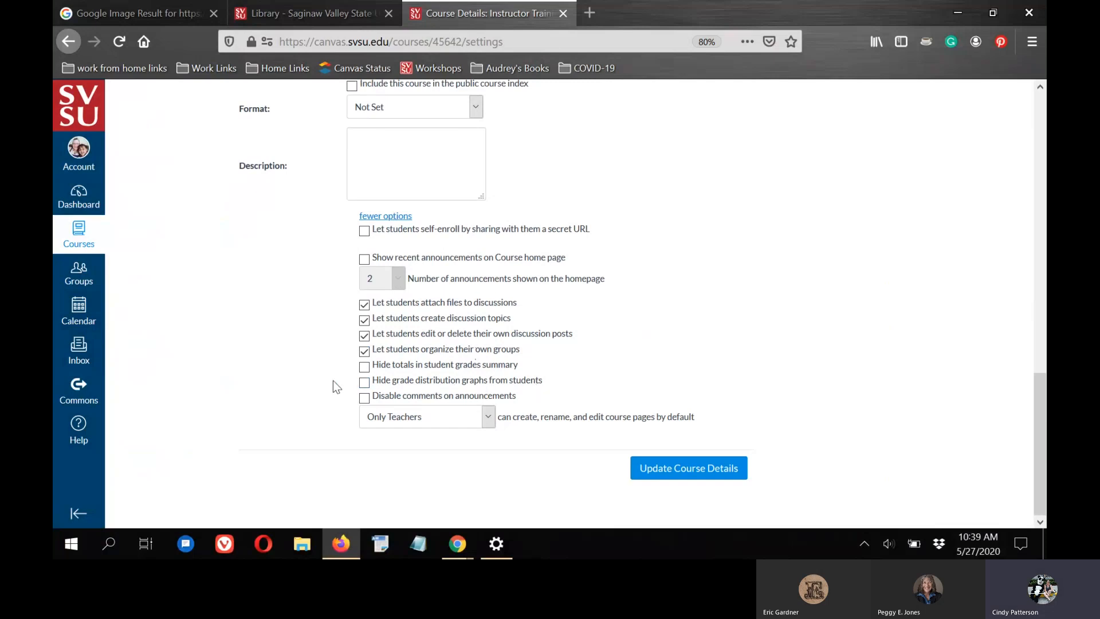
Step: Enable hiding grade distribution graphs from students and disable it again without updating the course details
{"action": "left_click", "coordinate": [365, 384]}
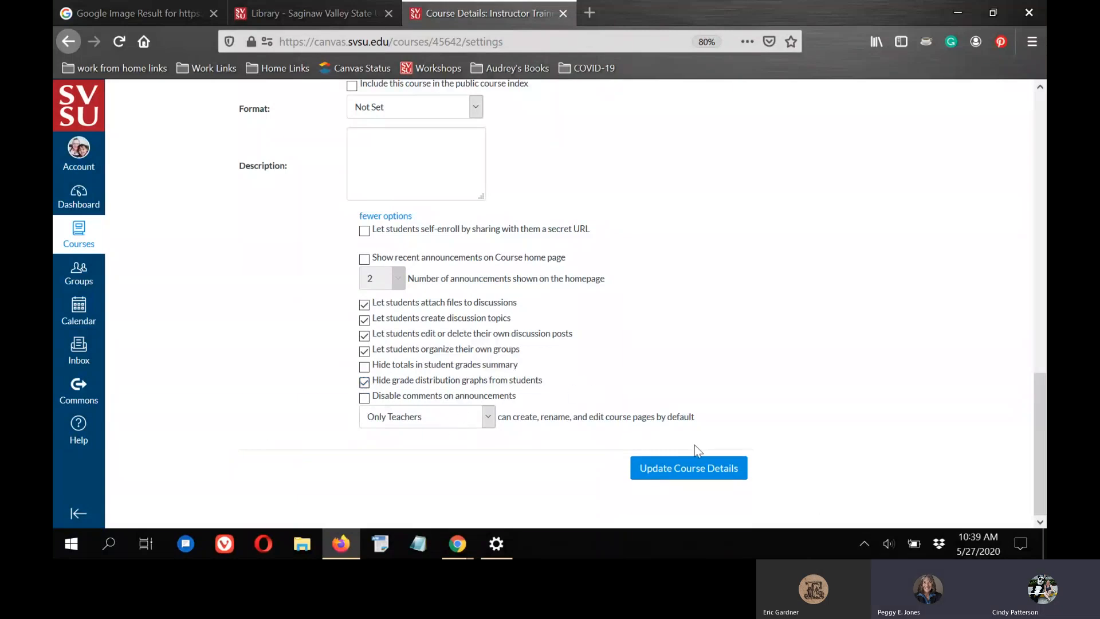
{"action": "left_click", "coordinate": [365, 382]}
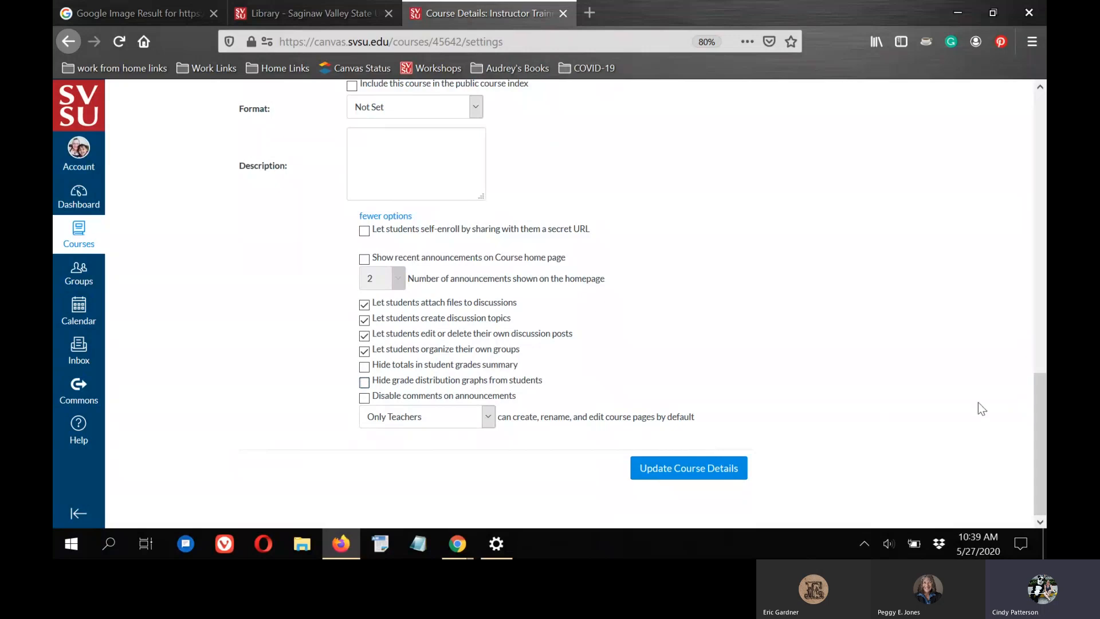
{"action": "scroll", "coordinate": [913, 378], "scroll_direction": "up", "scroll_amount": 3}
{"action": "scroll", "coordinate": [913, 377], "scroll_direction": "up", "scroll_amount": 8}
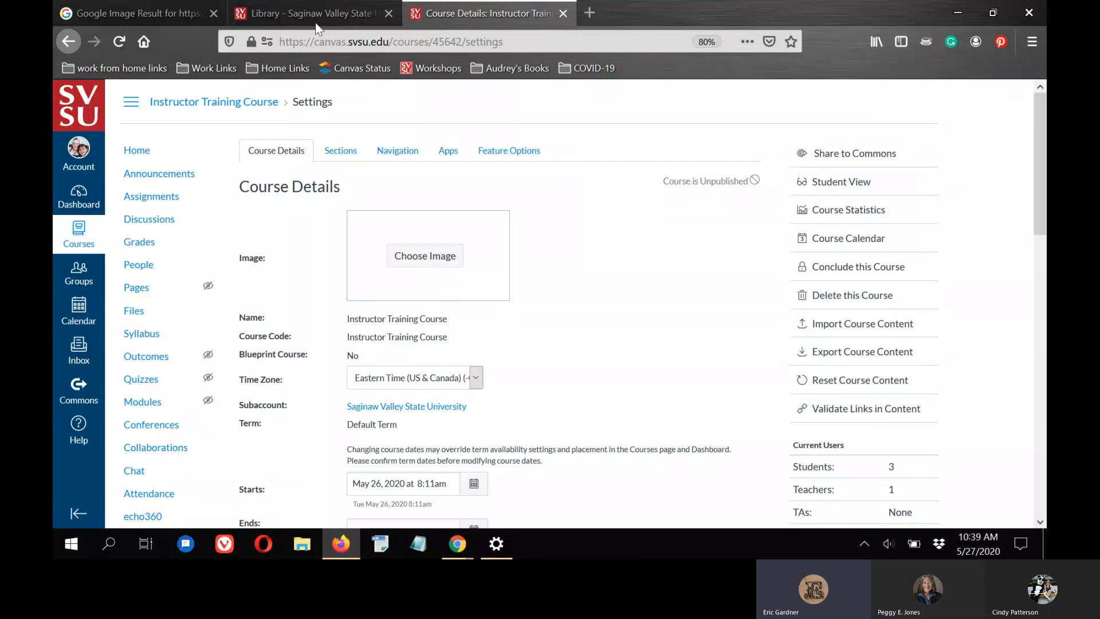
Step: Open Train 01's individual grades page from the gradebook and review the listed assignments, due dates and statuses
{"action": "left_click", "coordinate": [139, 241]}
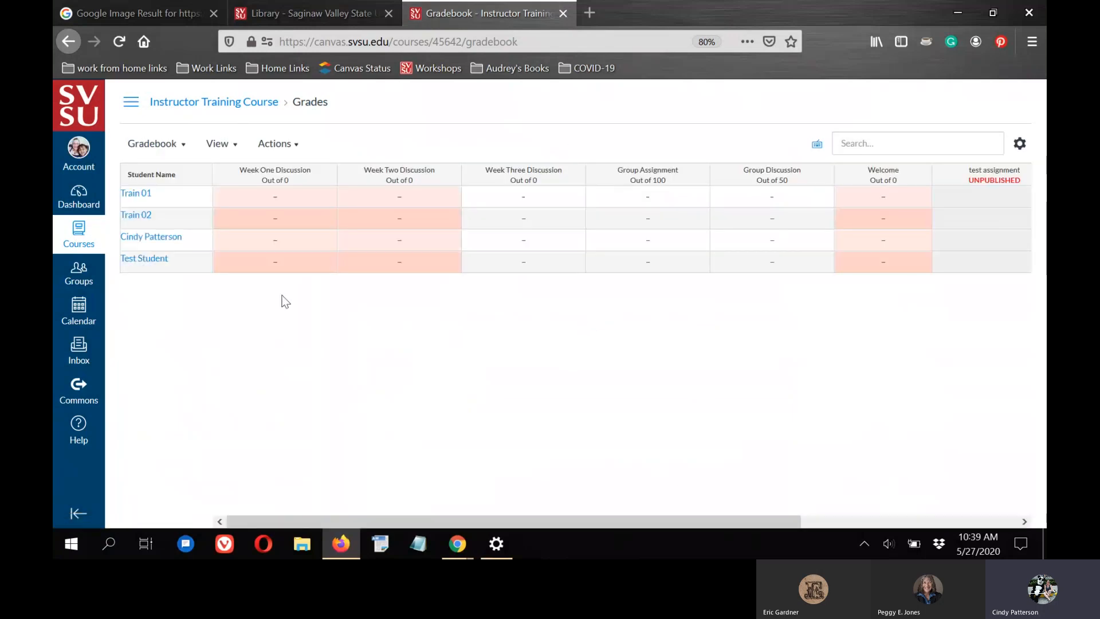
{"action": "left_click", "coordinate": [138, 195]}
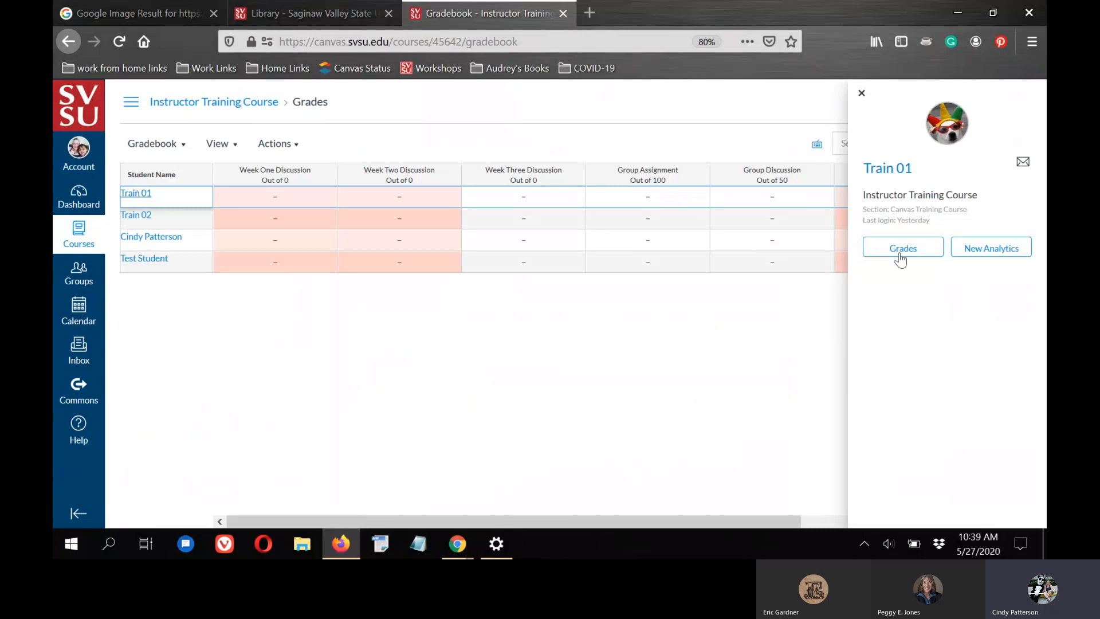
{"action": "left_click", "coordinate": [905, 251]}
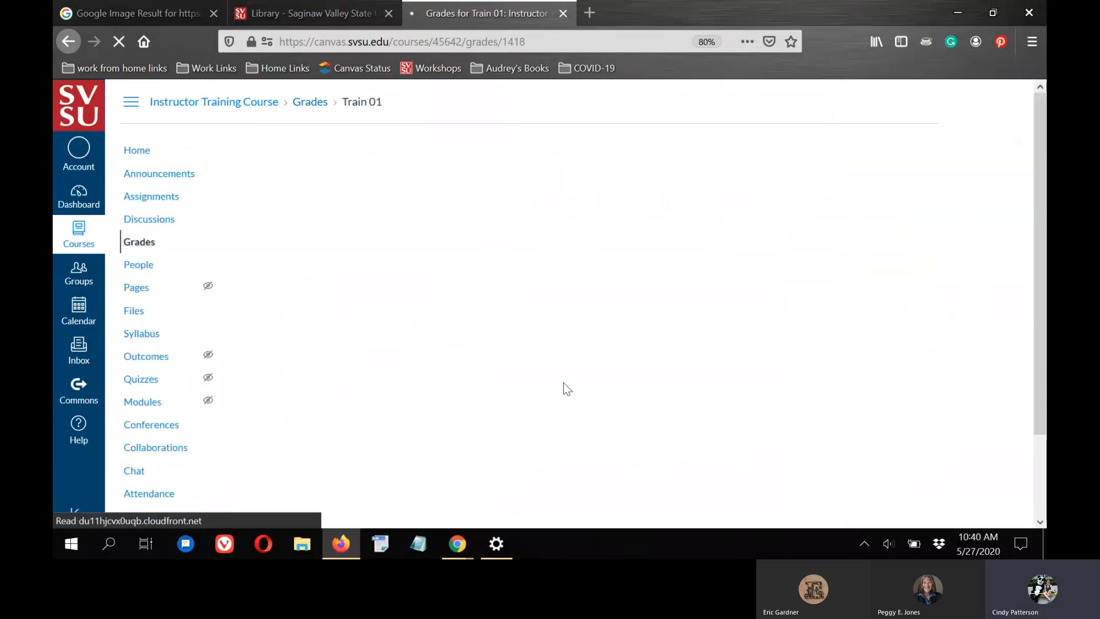
{"action": "scroll", "coordinate": [940, 314], "scroll_direction": "down", "scroll_amount": 2}
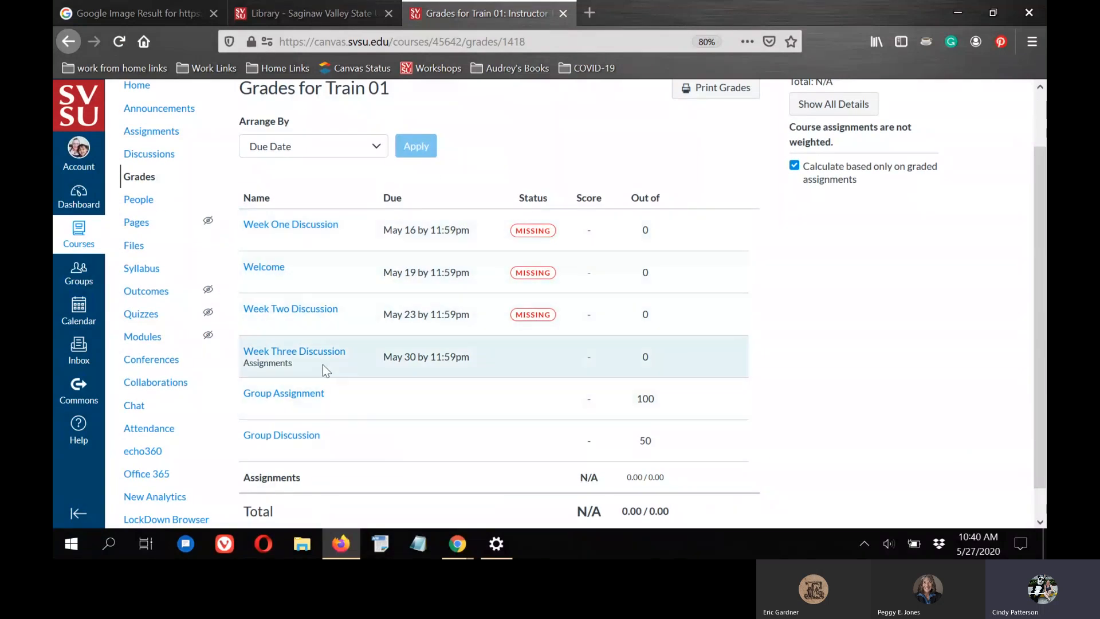
{"action": "scroll", "coordinate": [961, 390], "scroll_direction": "down", "scroll_amount": 1}
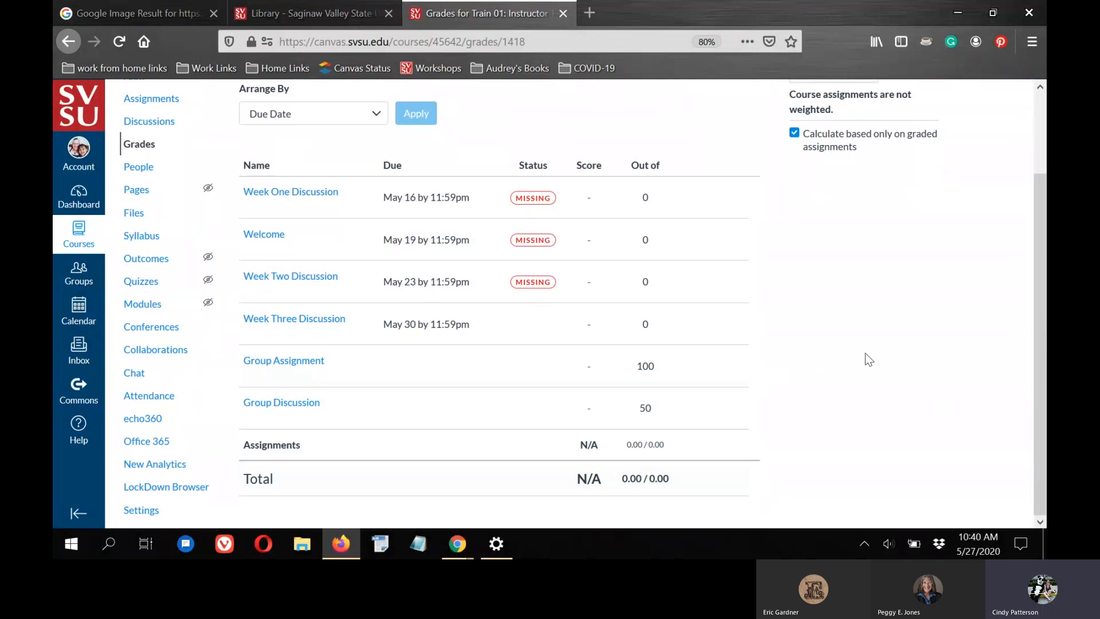
{"action": "scroll", "coordinate": [871, 363], "scroll_direction": "up", "scroll_amount": 2}
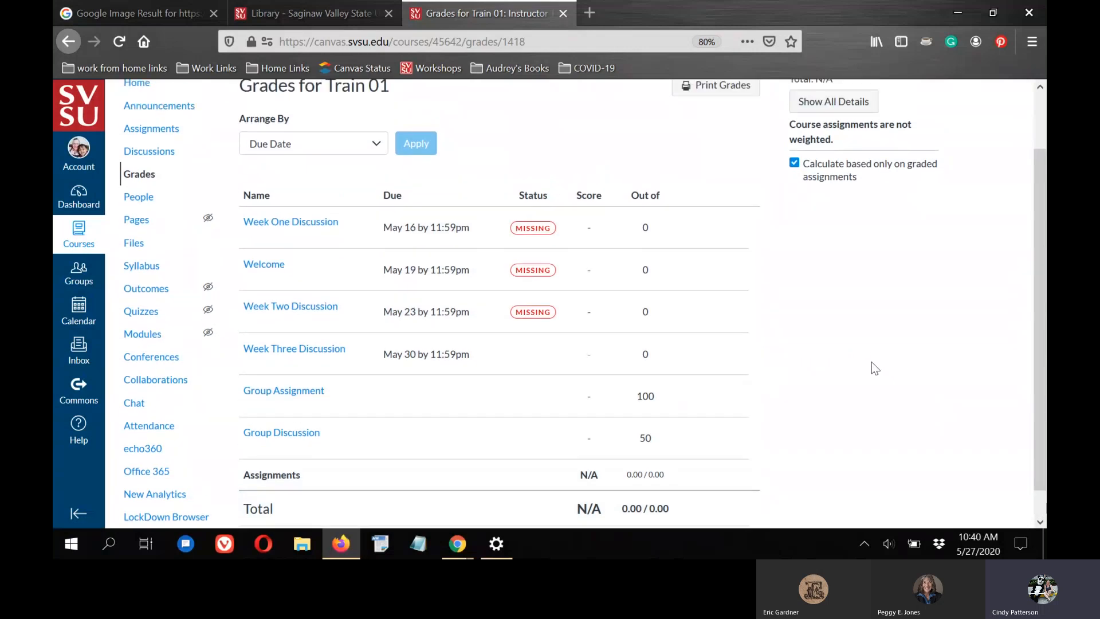
{"action": "scroll", "coordinate": [875, 350], "scroll_direction": "down", "scroll_amount": 2}
{"action": "scroll", "coordinate": [555, 128], "scroll_direction": "up", "scroll_amount": 2}
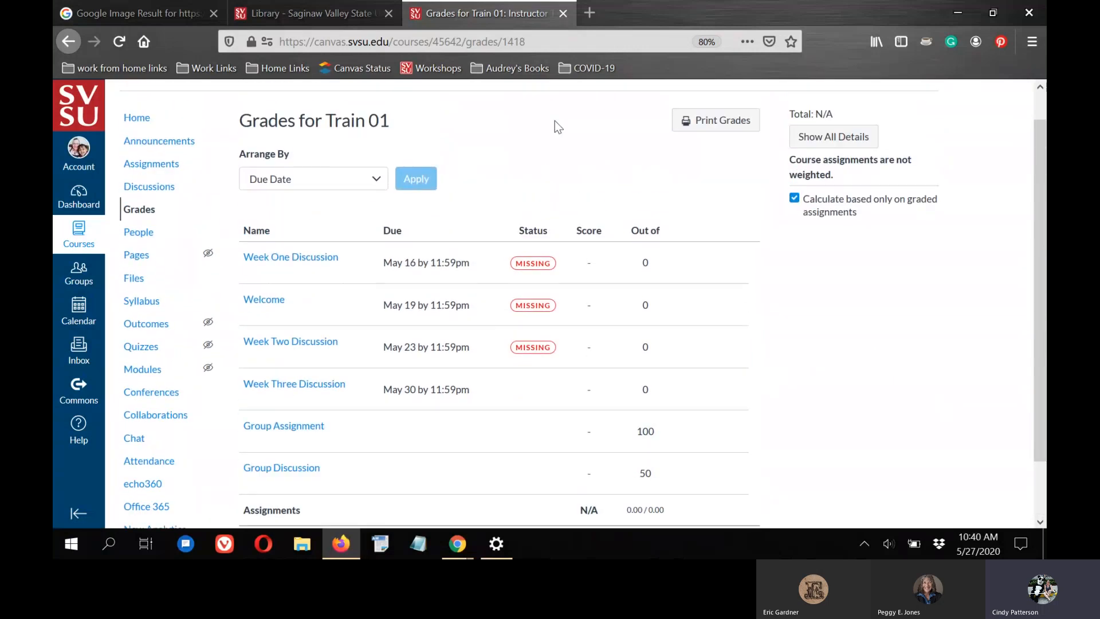
{"action": "scroll", "coordinate": [536, 302], "scroll_direction": "down", "scroll_amount": 2}
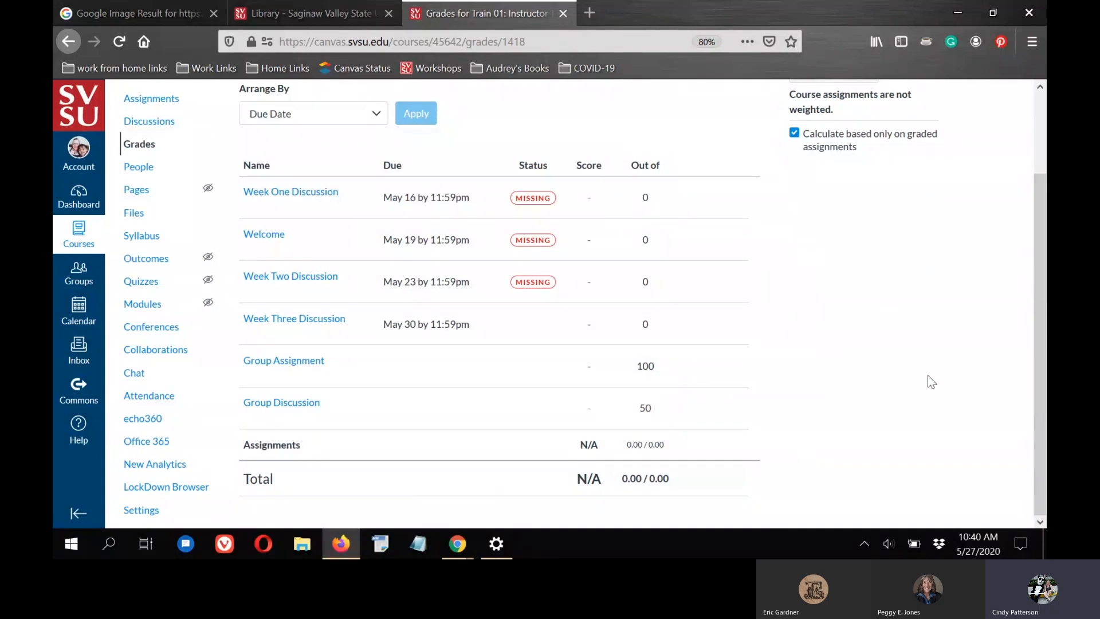
{"action": "scroll", "coordinate": [884, 383], "scroll_direction": "up", "scroll_amount": 3}
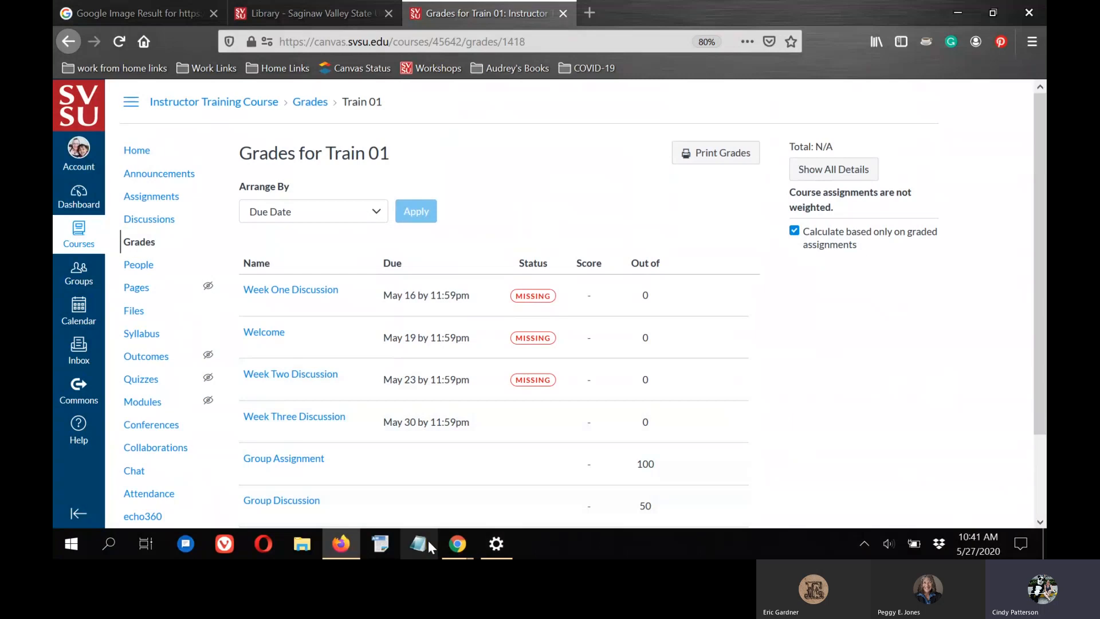
Step: Switch from the Canvas grades page to the Microsoft Teams meeting window in Chrome
{"action": "mouse_move", "coordinate": [459, 543]}
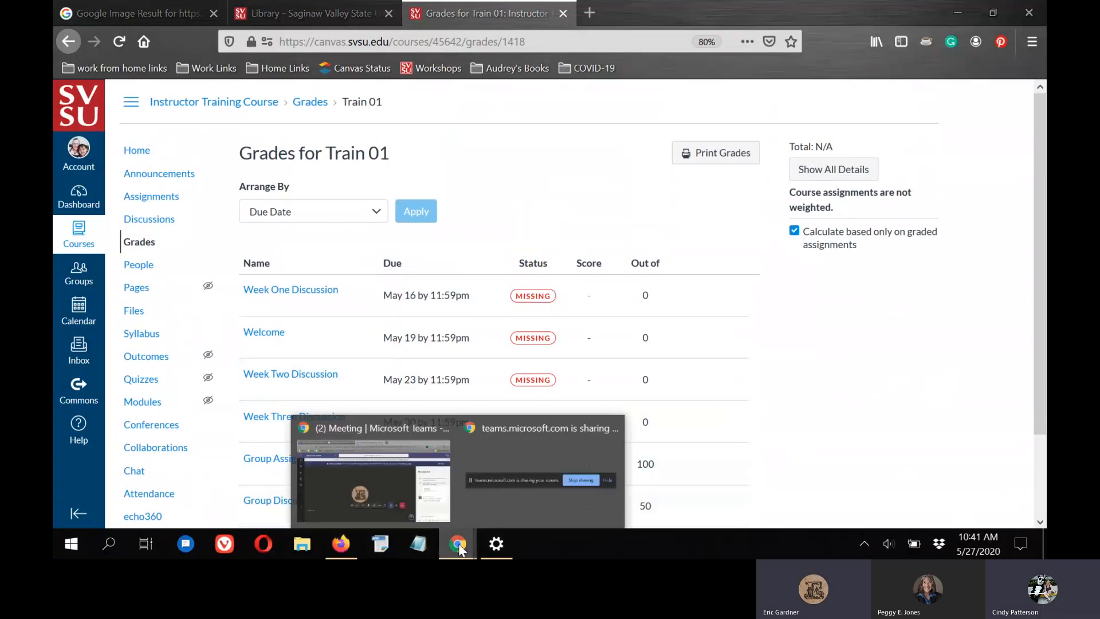
{"action": "left_click", "coordinate": [370, 435]}
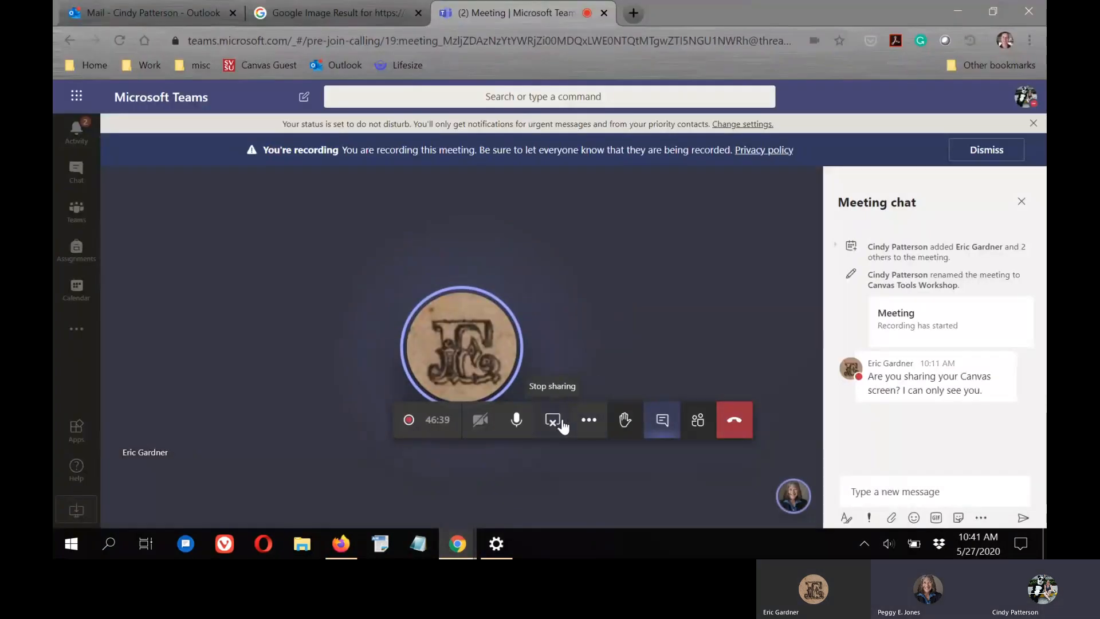